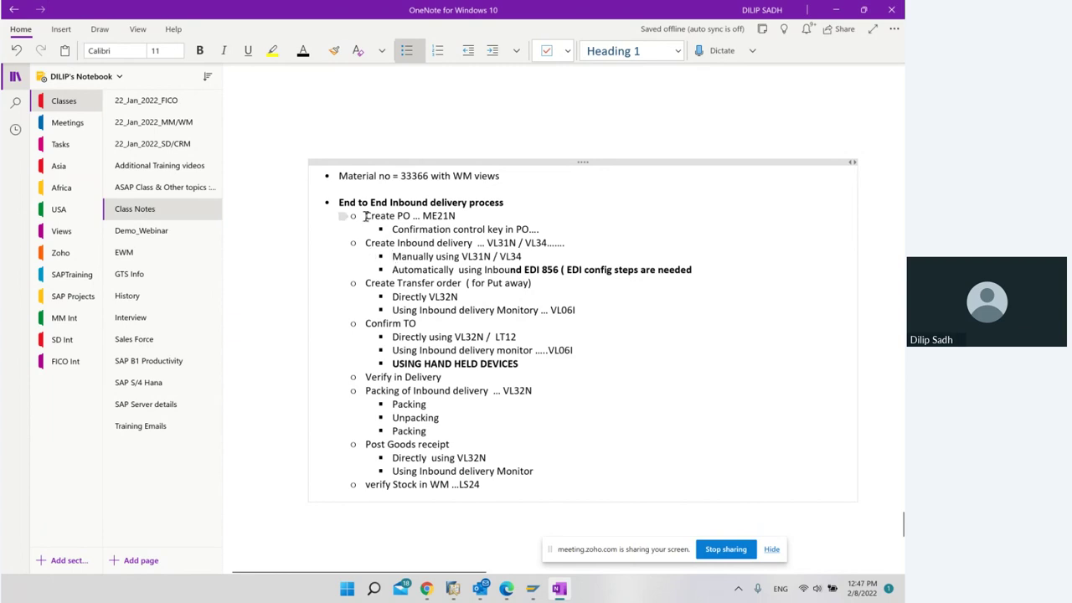
Make the "Create PO" and "Create Inbound delivery" headings bold in the inbound delivery process notes
{"action": "left_click_drag", "start_coordinate": [366, 215], "coordinate": [413, 215]}
{"action": "left_click", "coordinate": [453, 196]}
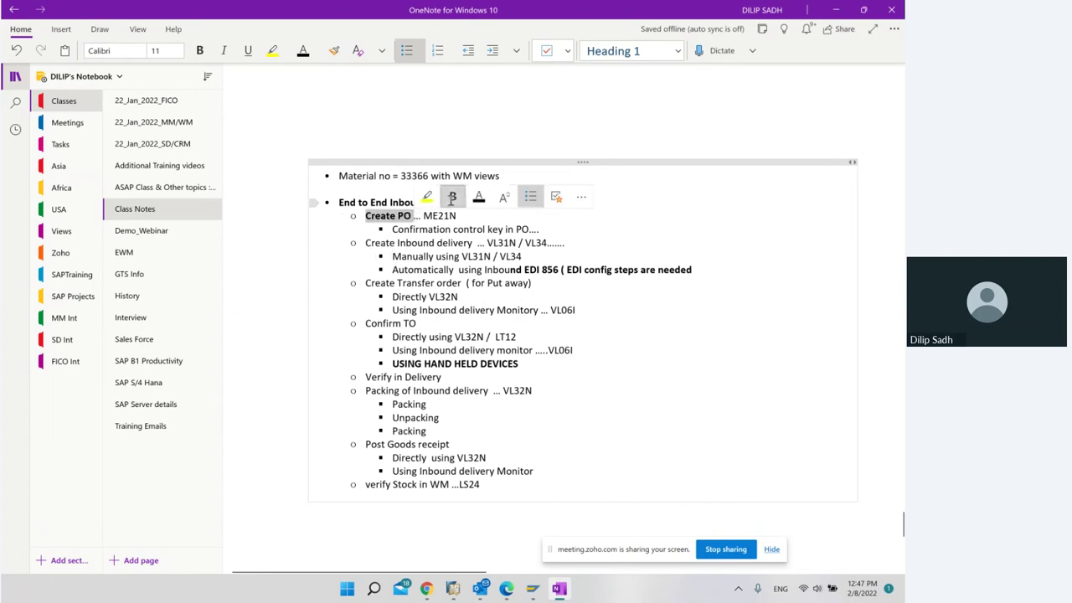
{"action": "left_click_drag", "start_coordinate": [366, 243], "coordinate": [476, 243]}
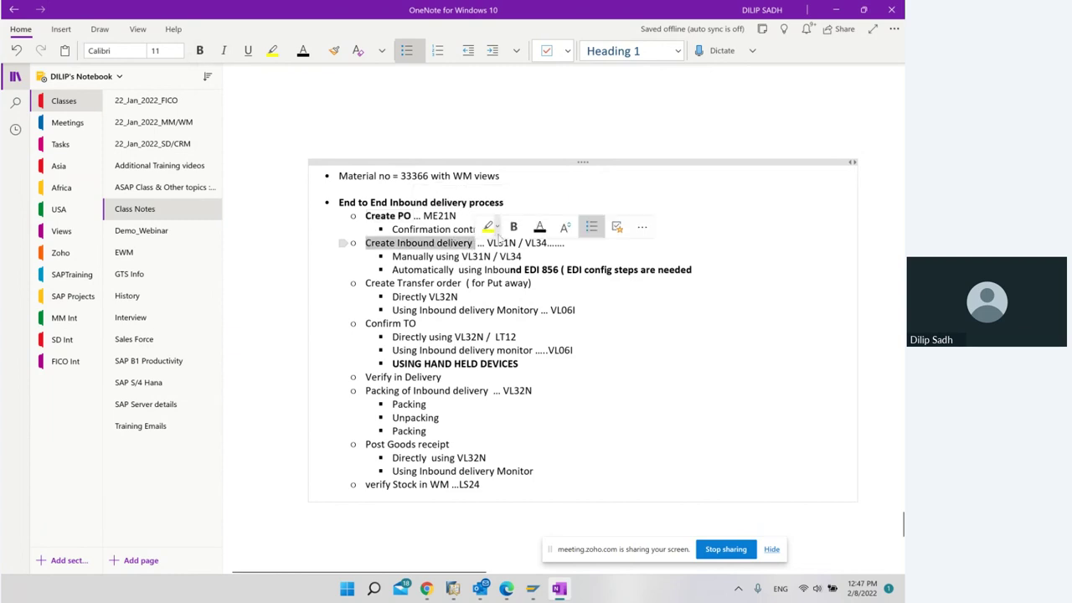
{"action": "left_click", "coordinate": [513, 226]}
{"action": "left_click", "coordinate": [539, 288]}
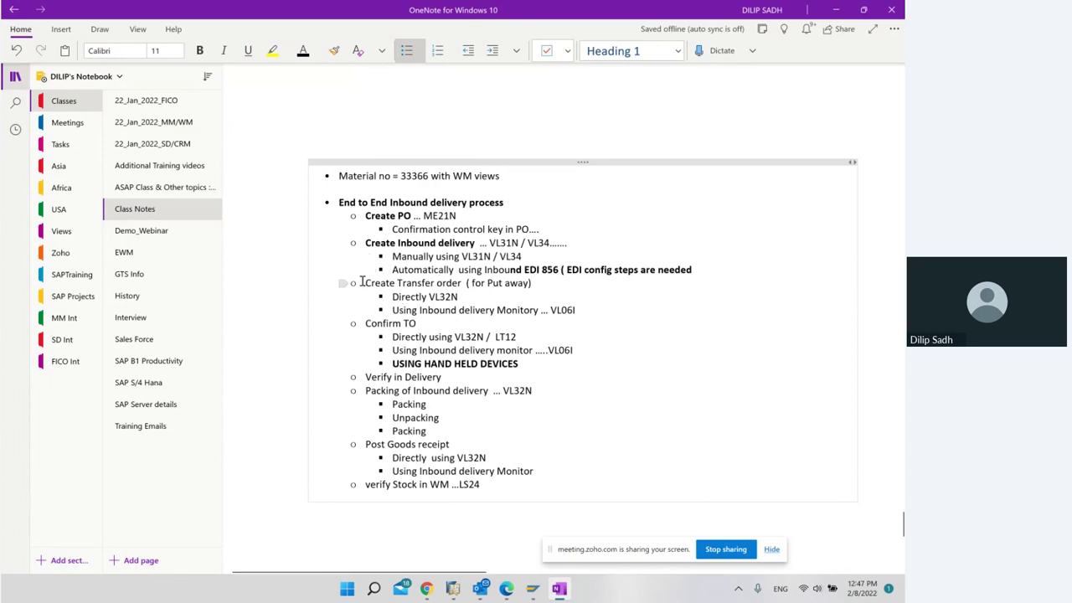
Make the "Create Transfer order ( for Put away)" heading bold
{"action": "left_click_drag", "start_coordinate": [362, 282], "coordinate": [546, 286]}
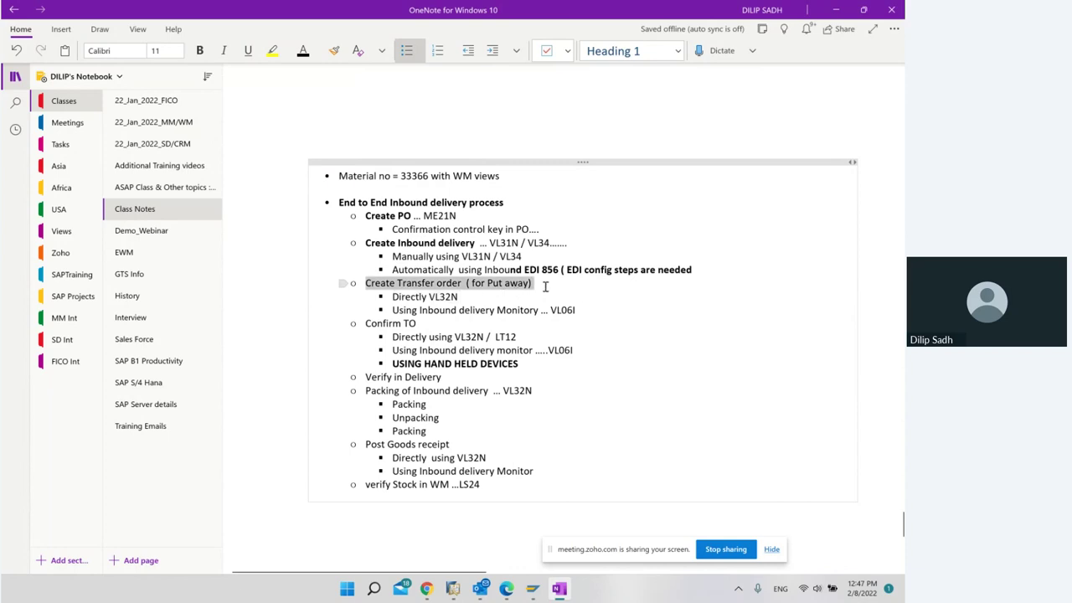
{"action": "left_click", "coordinate": [584, 267]}
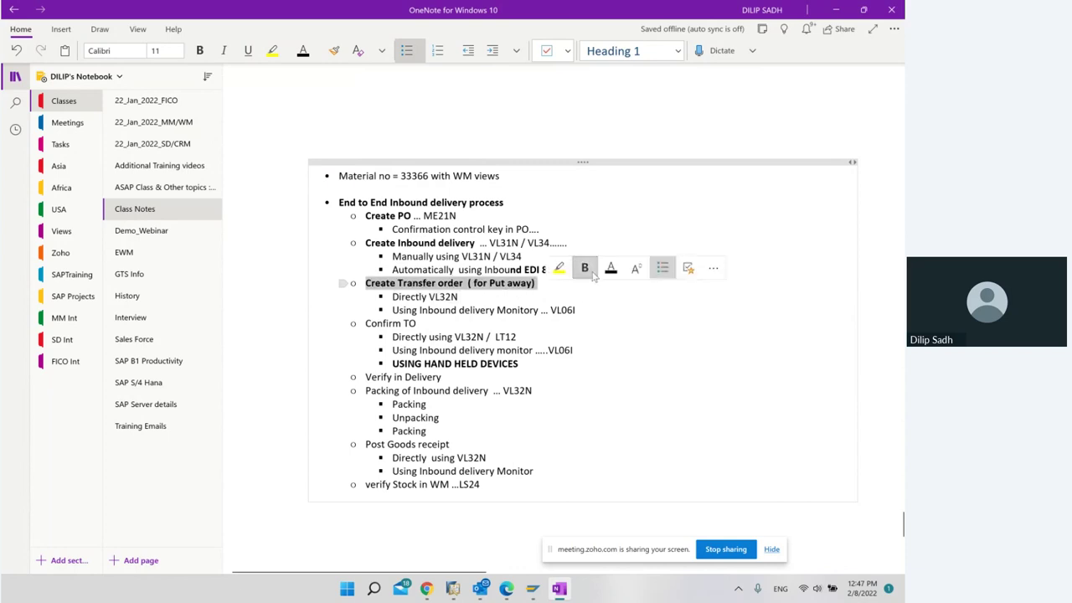
{"action": "left_click", "coordinate": [623, 318]}
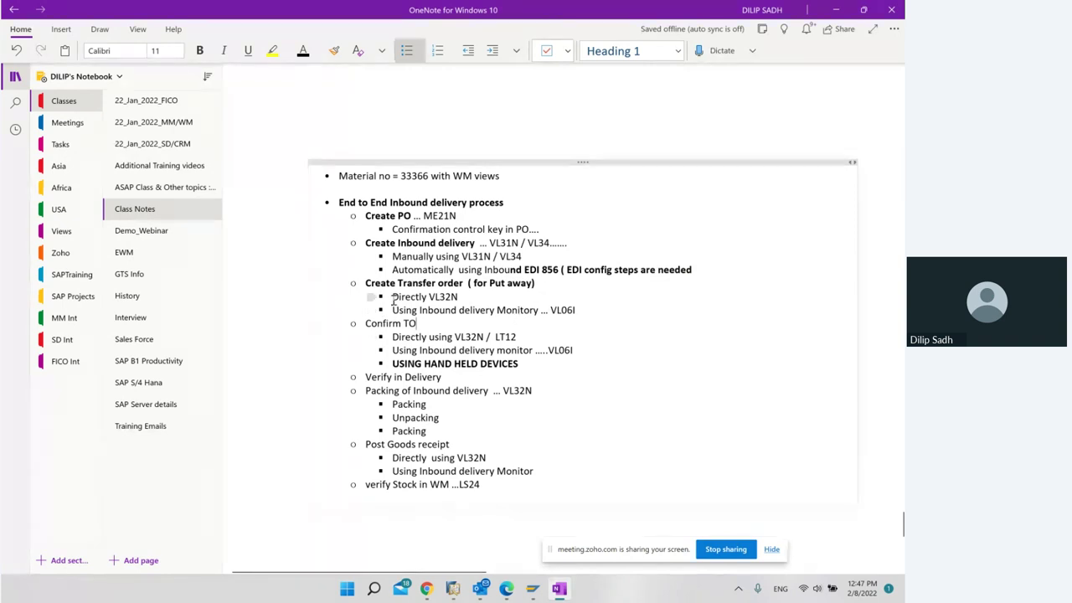
{"action": "left_click_drag", "start_coordinate": [391, 298], "coordinate": [493, 301]}
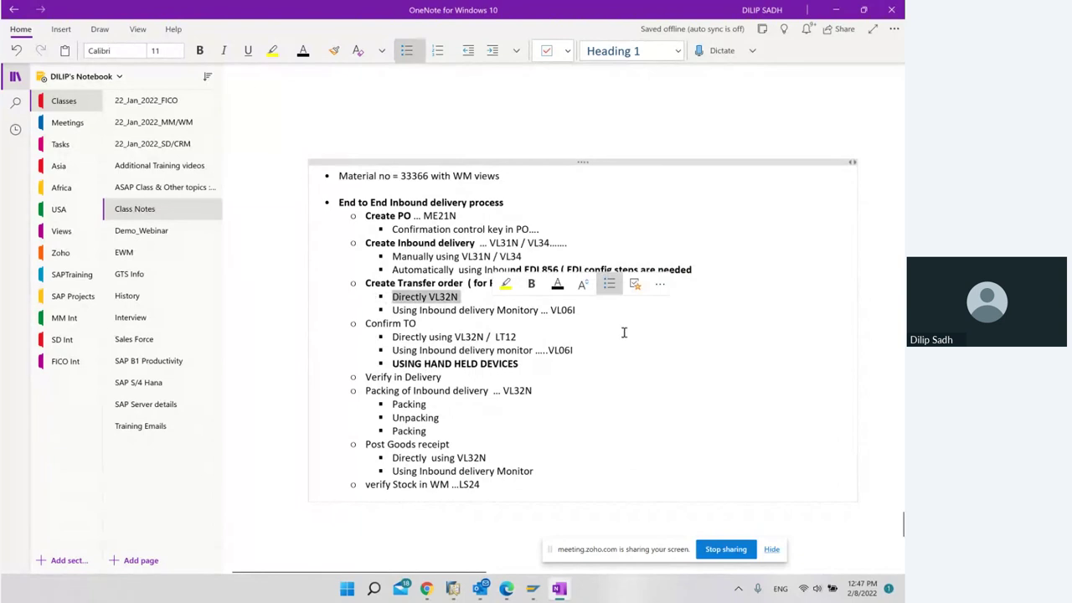
{"action": "left_click", "coordinate": [416, 308]}
{"action": "left_click_drag", "start_coordinate": [416, 308], "coordinate": [627, 312]}
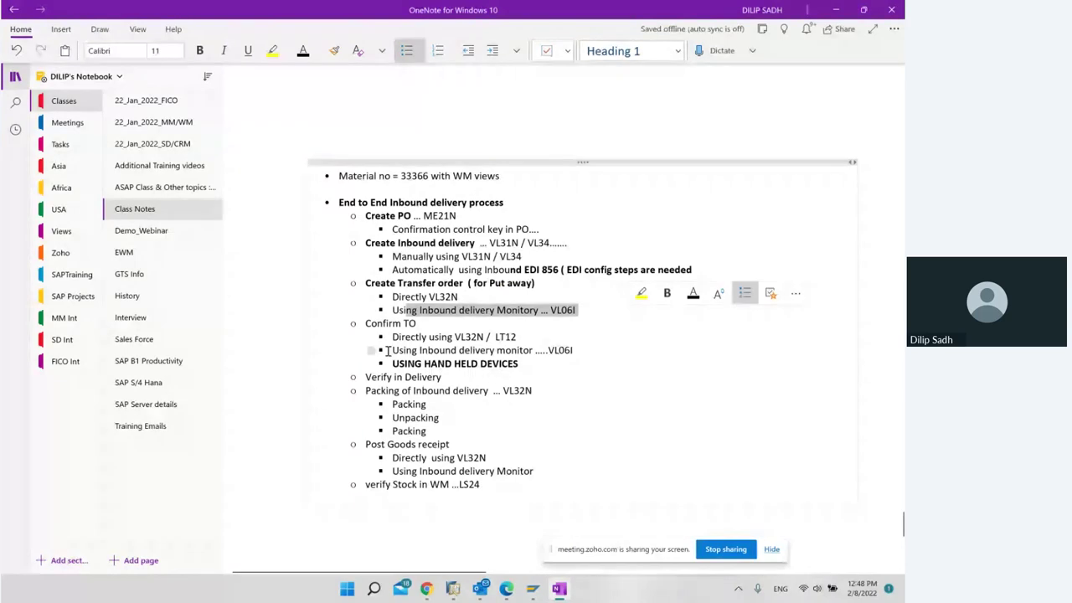
Make the "Confirm TO" heading bold
{"action": "triple_click", "coordinate": [368, 324]}
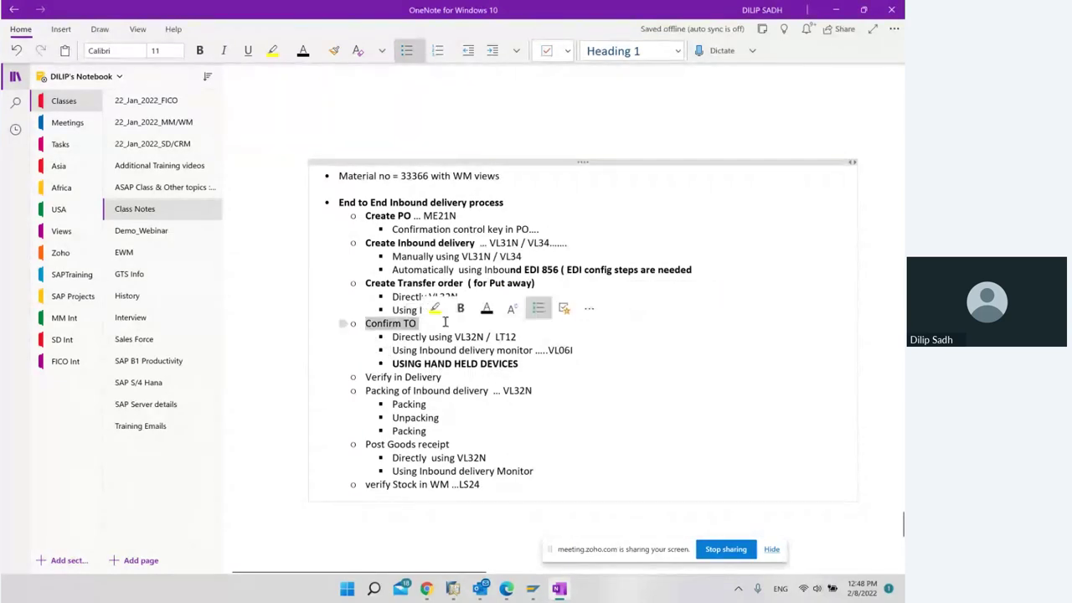
{"action": "left_click", "coordinate": [460, 310]}
{"action": "left_click", "coordinate": [514, 380]}
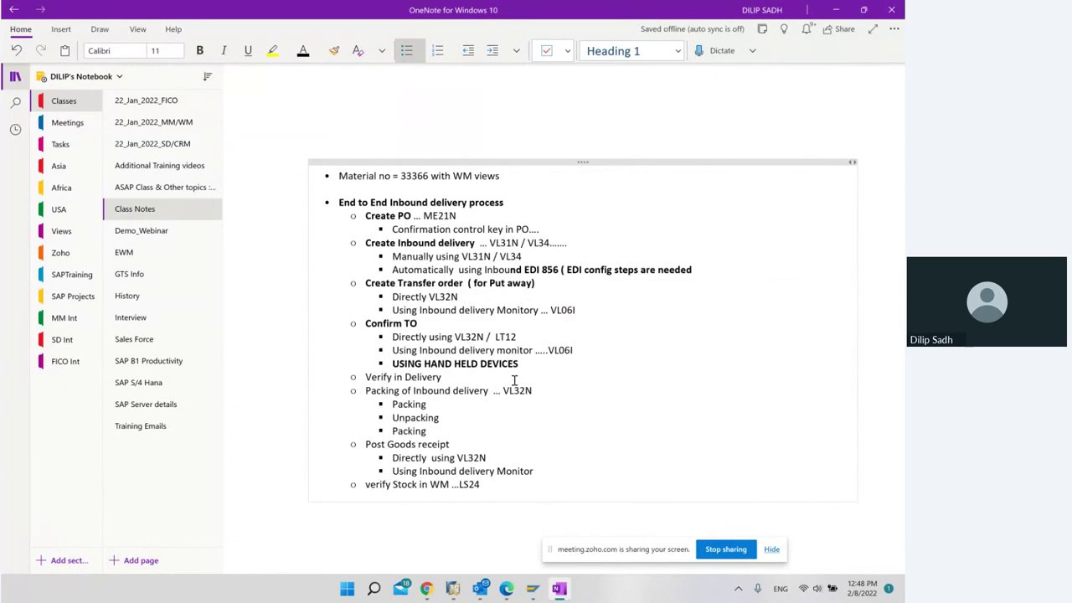
{"action": "left_click", "coordinate": [525, 336]}
Append "Status" to the "Verify in Delivery" line
{"action": "scroll", "coordinate": [533, 349], "scroll_direction": "down", "scroll_amount": 2}
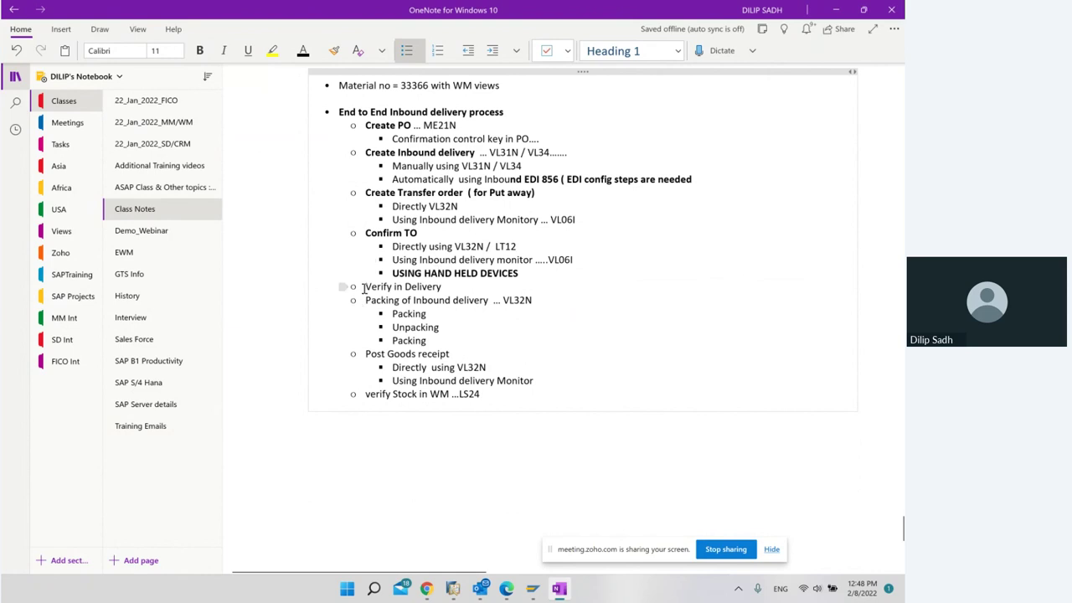
{"action": "left_click", "coordinate": [441, 288]}
{"action": "type", "text": "ST"}
{"action": "key", "text": "BackSpace"}
{"action": "type", "text": "tatus"}
Make the "Packing of Inbound delivery" and "Post Goods receipt" headings bold
{"action": "left_click_drag", "start_coordinate": [365, 300], "coordinate": [397, 318]}
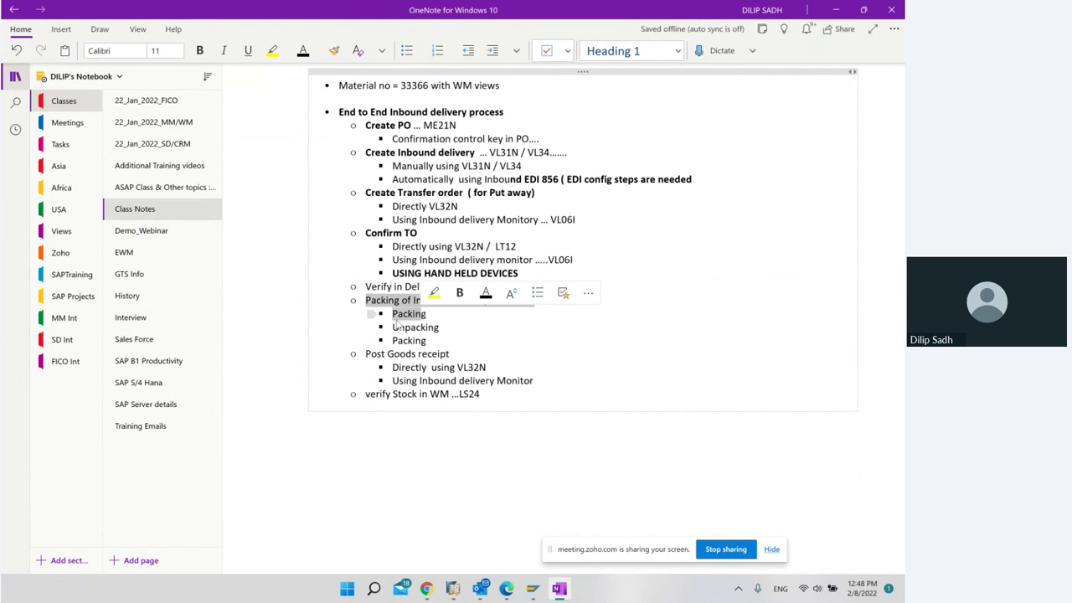
{"action": "left_click", "coordinate": [410, 341]}
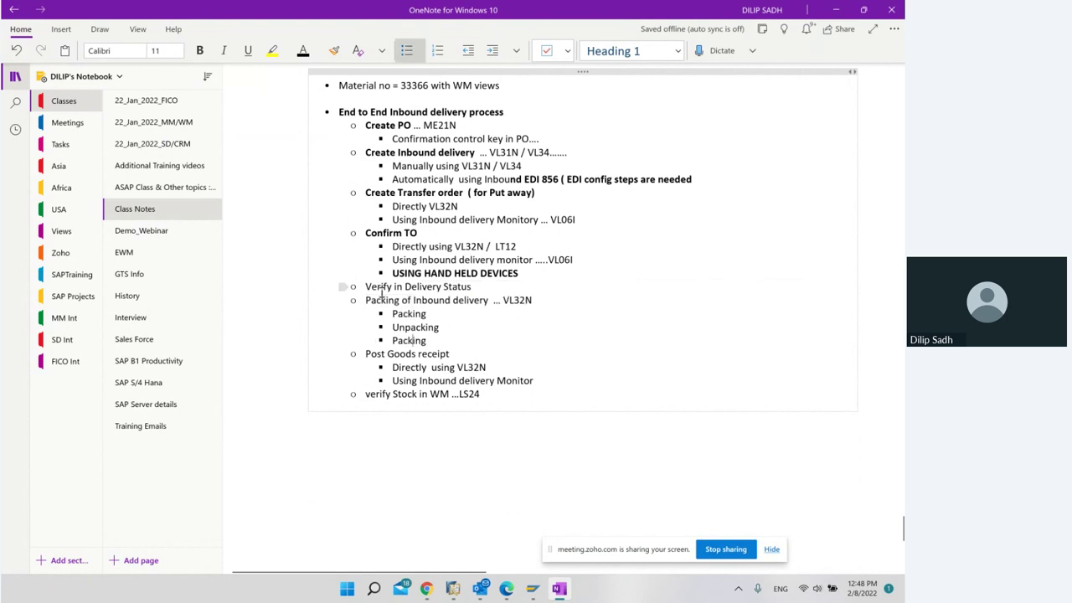
{"action": "left_click_drag", "start_coordinate": [362, 300], "coordinate": [492, 301]}
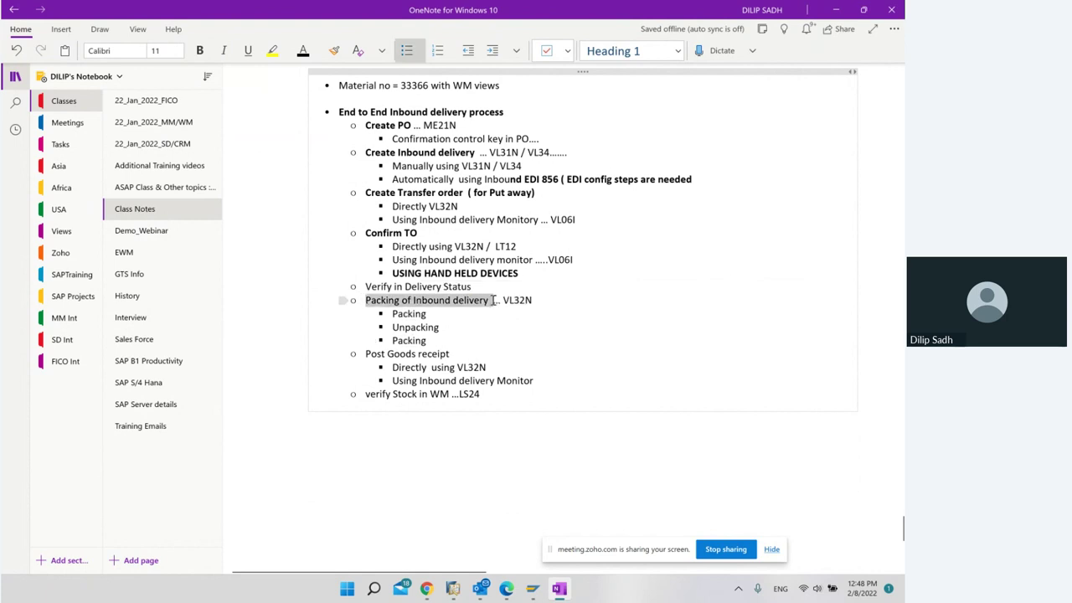
{"action": "left_click", "coordinate": [527, 281]}
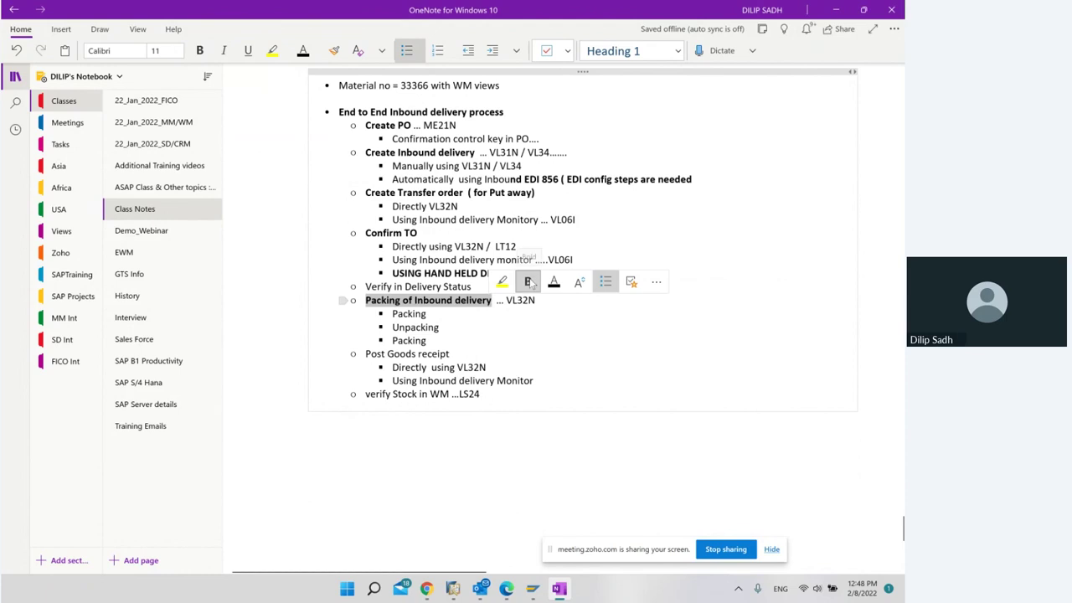
{"action": "left_click", "coordinate": [452, 314]}
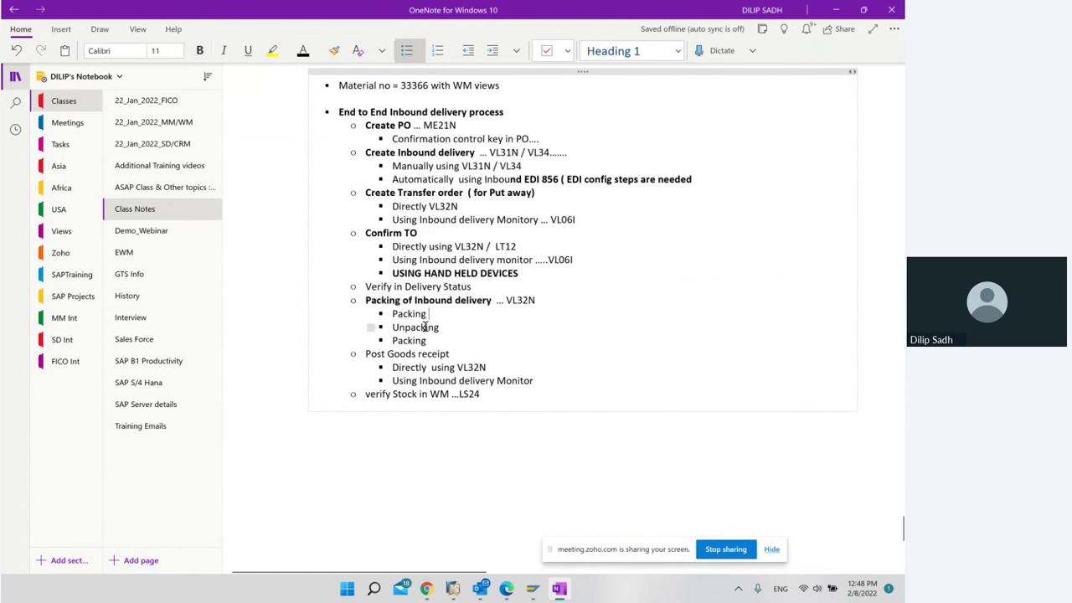
{"action": "left_click_drag", "start_coordinate": [367, 354], "coordinate": [472, 356]}
{"action": "key", "text": "ctrl+b"}
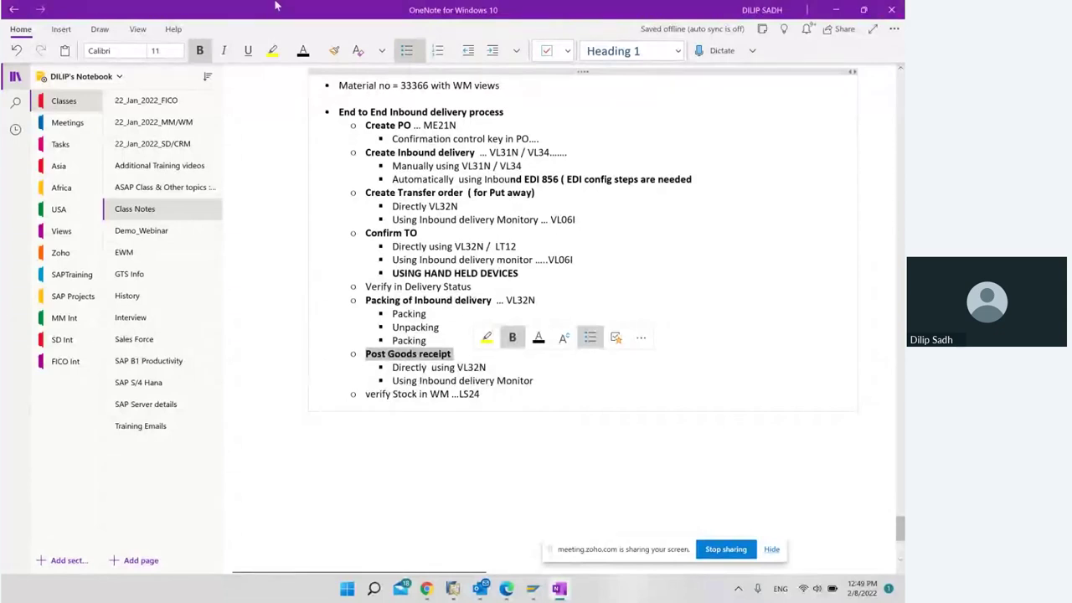
Switch from the OneNote notes to SAP Easy Access and start transaction ME21N to create a purchase order
{"action": "left_click", "coordinate": [834, 10]}
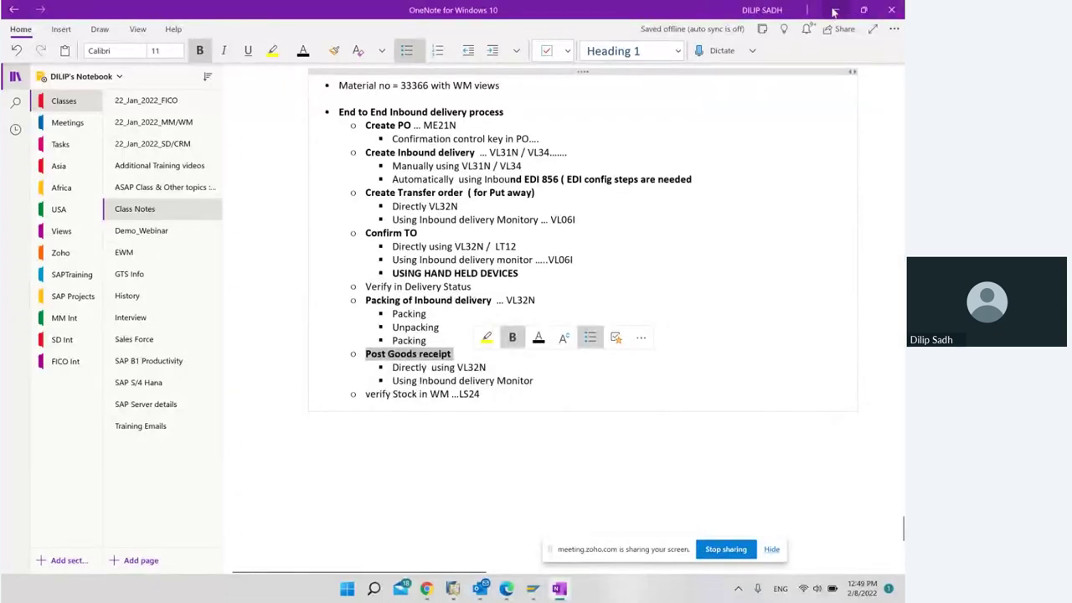
{"action": "mouse_move", "coordinate": [532, 589]}
{"action": "left_click", "coordinate": [588, 538]}
{"action": "scroll", "coordinate": [138, 278], "scroll_direction": "up", "scroll_amount": 2}
{"action": "scroll", "coordinate": [67, 234], "scroll_direction": "up", "scroll_amount": 1}
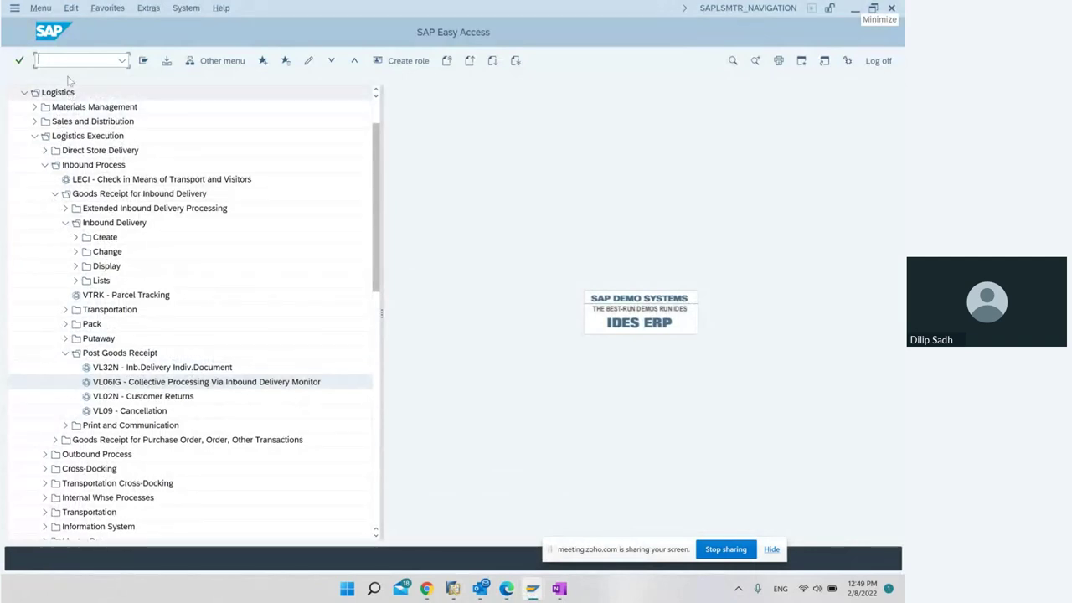
{"action": "type", "text": "me2"}
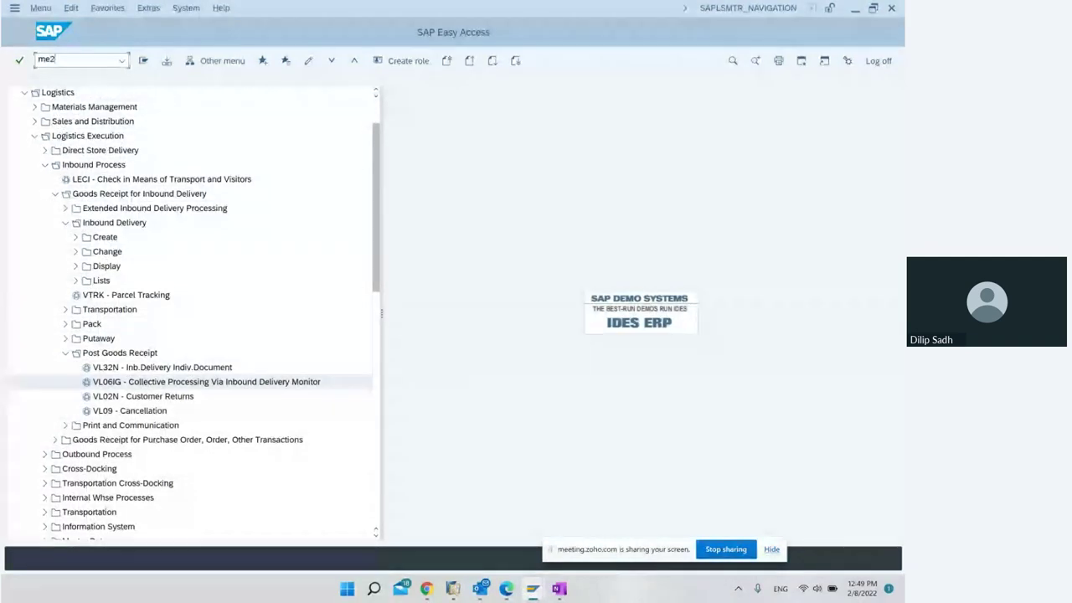
{"action": "type", "text": "1n"}
{"action": "key", "text": "Return"}
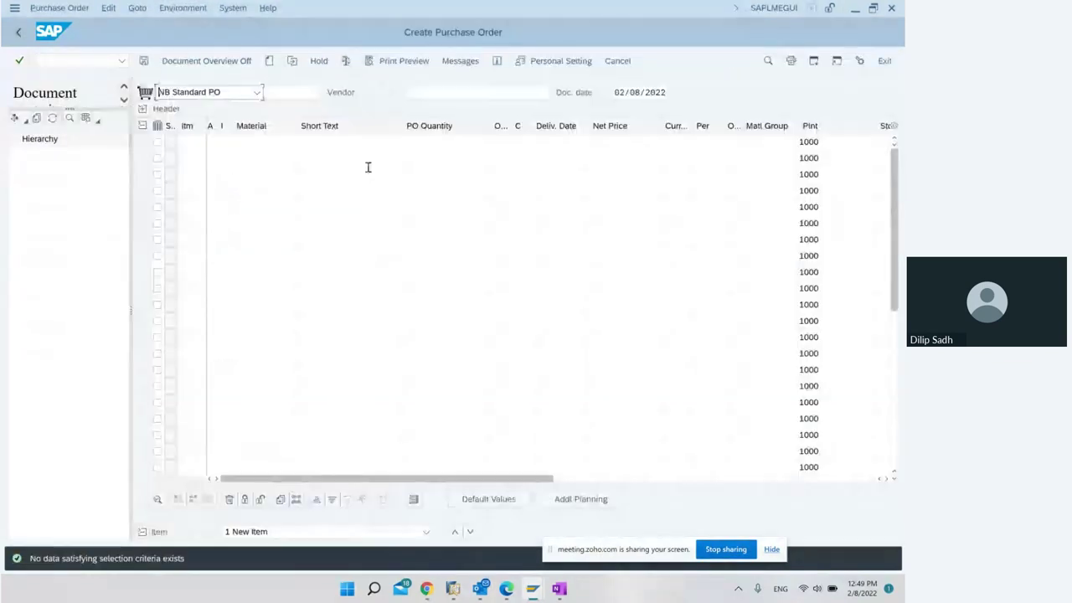
Set the vendor of the standard purchase order to 1038
{"action": "left_click", "coordinate": [466, 94]}
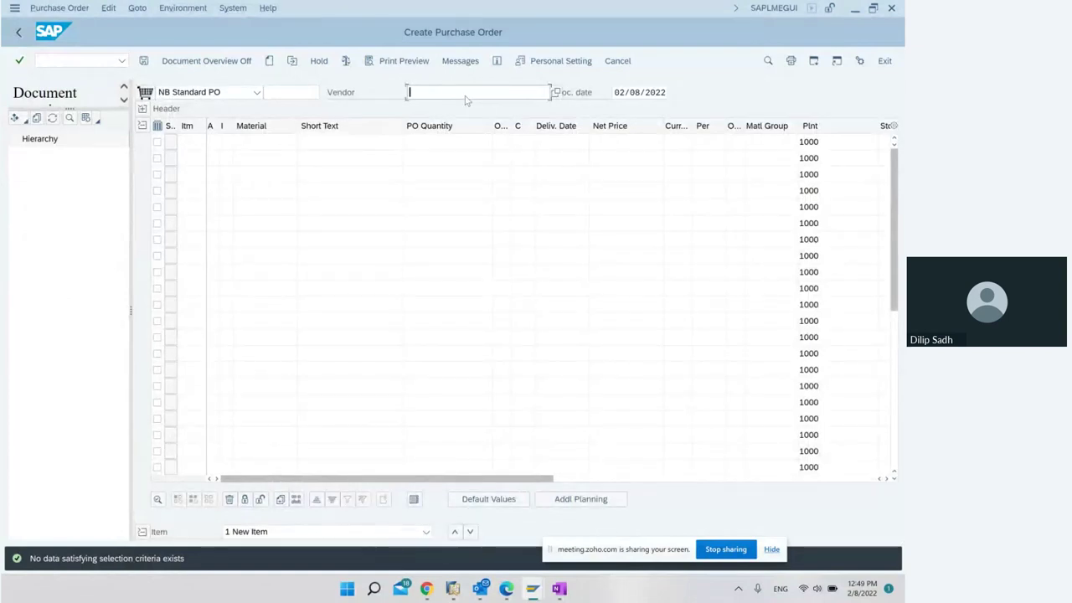
{"action": "left_click", "coordinate": [465, 94]}
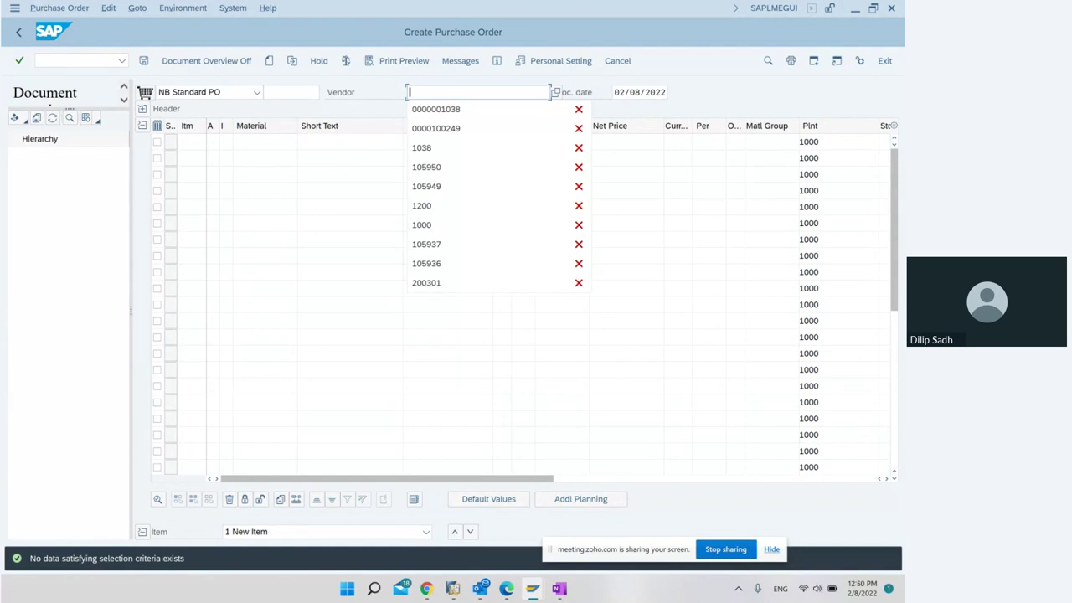
{"action": "key", "text": "Down"}
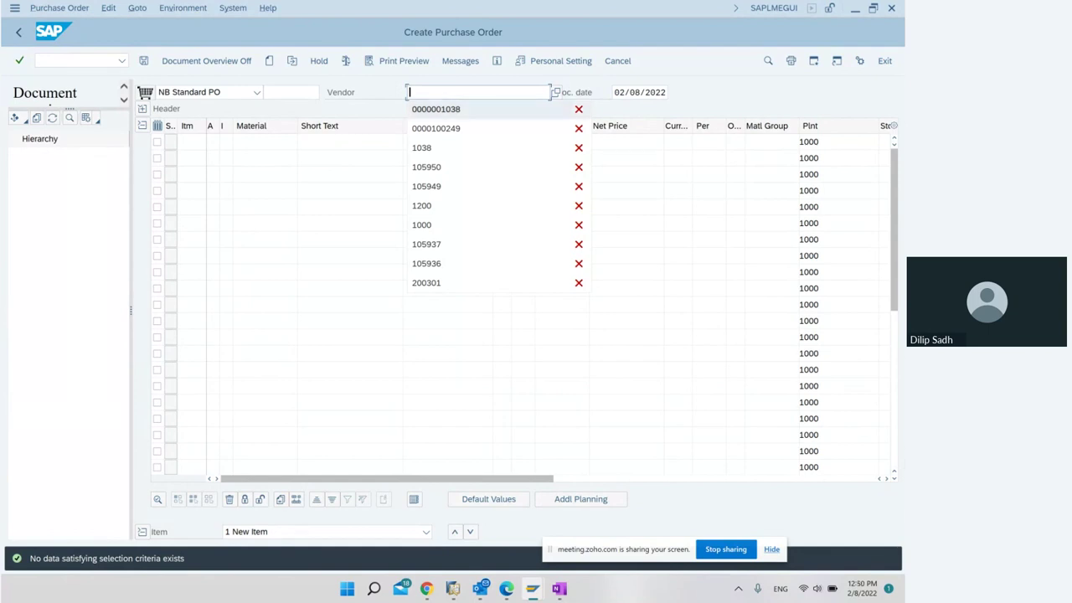
{"action": "key", "text": "Return"}
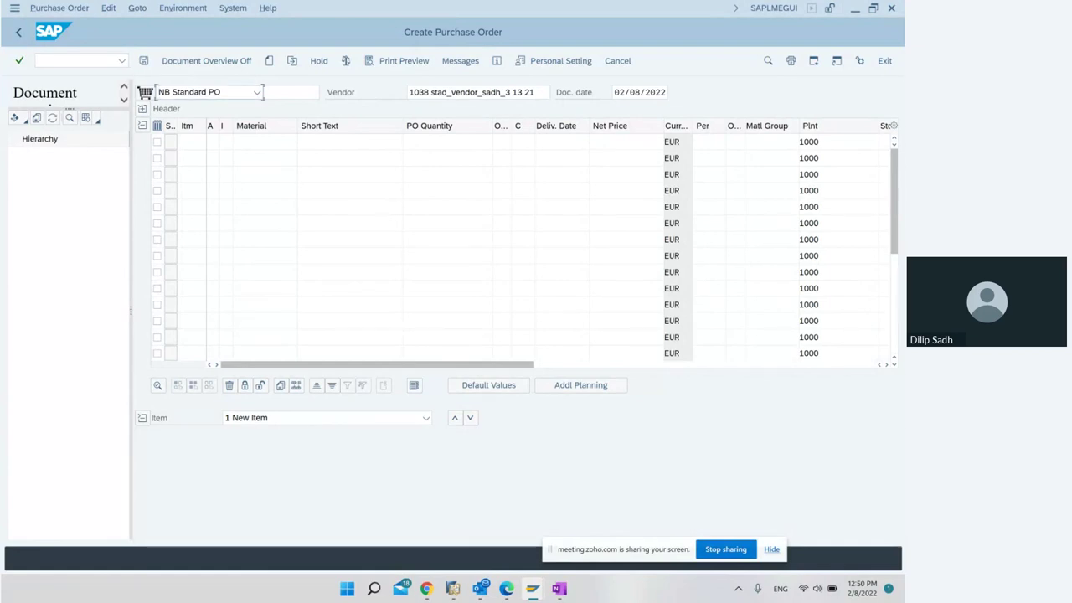
Enter material 33366 with a PO quantity of 100 as the first item of the purchase order
{"action": "left_click", "coordinate": [248, 144]}
{"action": "left_click", "coordinate": [249, 144]}
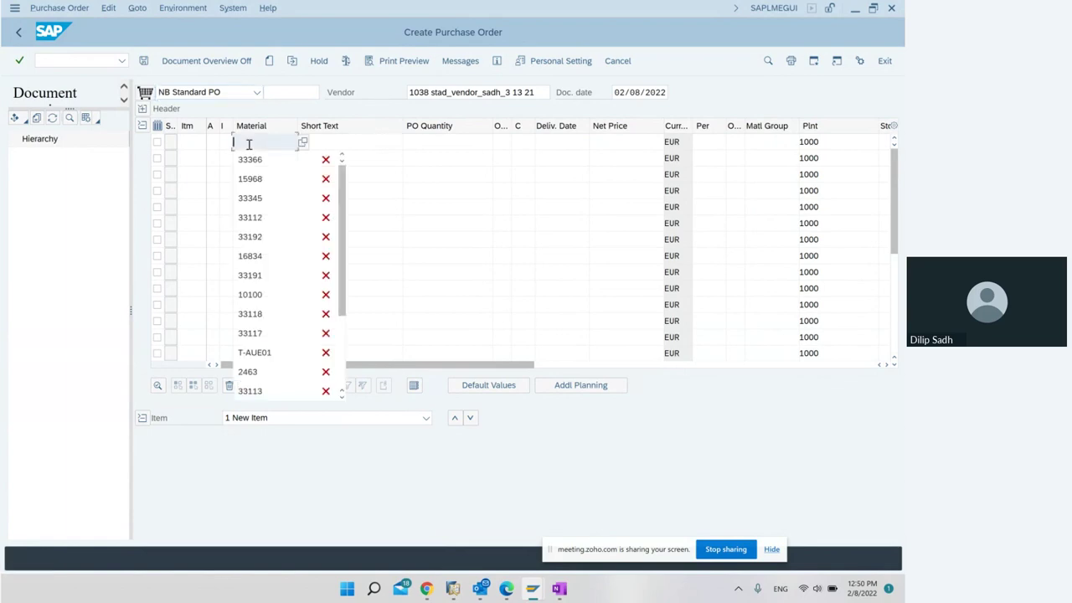
{"action": "key", "text": "Down"}
{"action": "key", "text": "Return"}
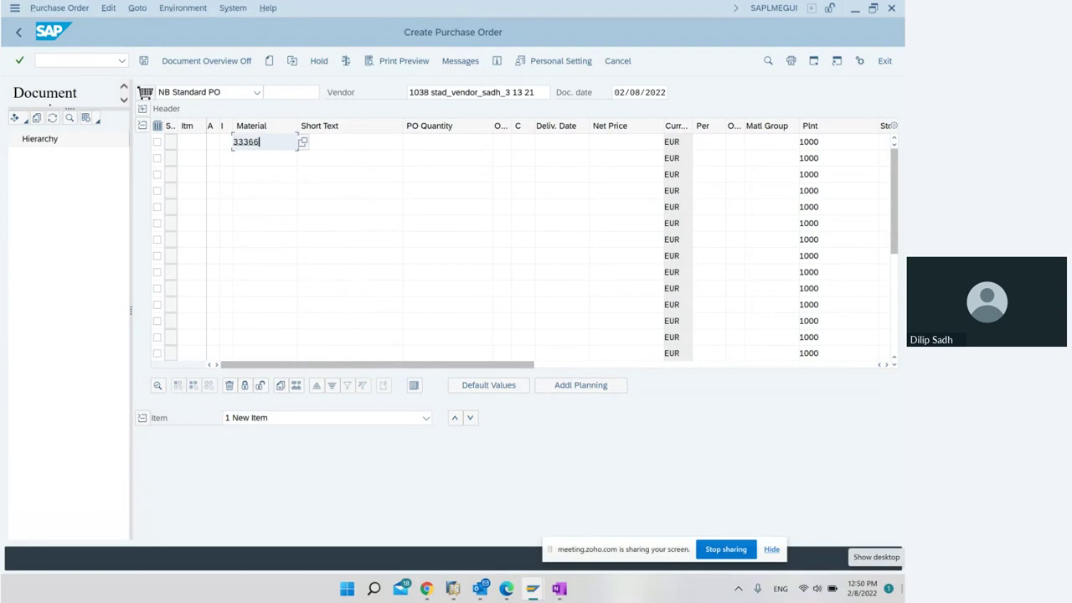
{"action": "left_click", "coordinate": [448, 145]}
{"action": "type", "text": "1"}
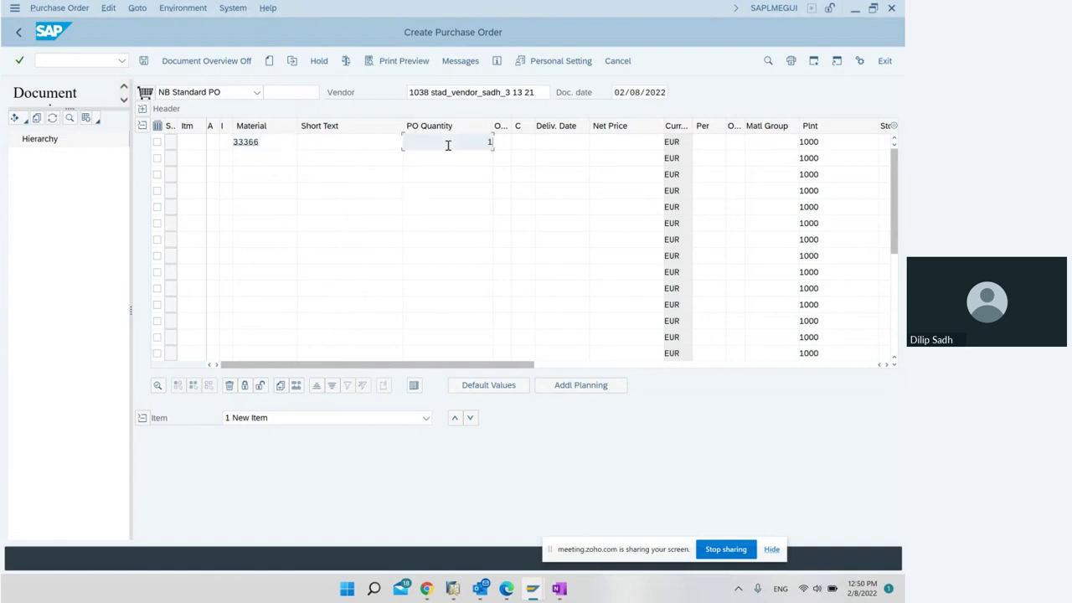
{"action": "type", "text": "00"}
{"action": "key", "text": "Return"}
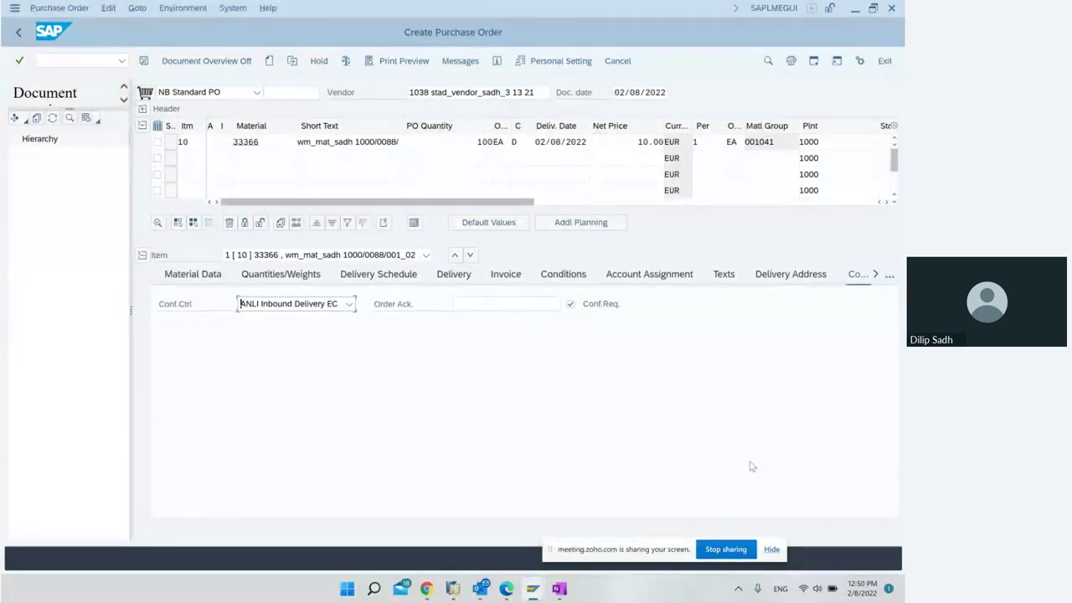
Review the item's confirmation control options, keep ANLI Inbound Delivery ECC, and save the purchase order
{"action": "left_click", "coordinate": [876, 276]}
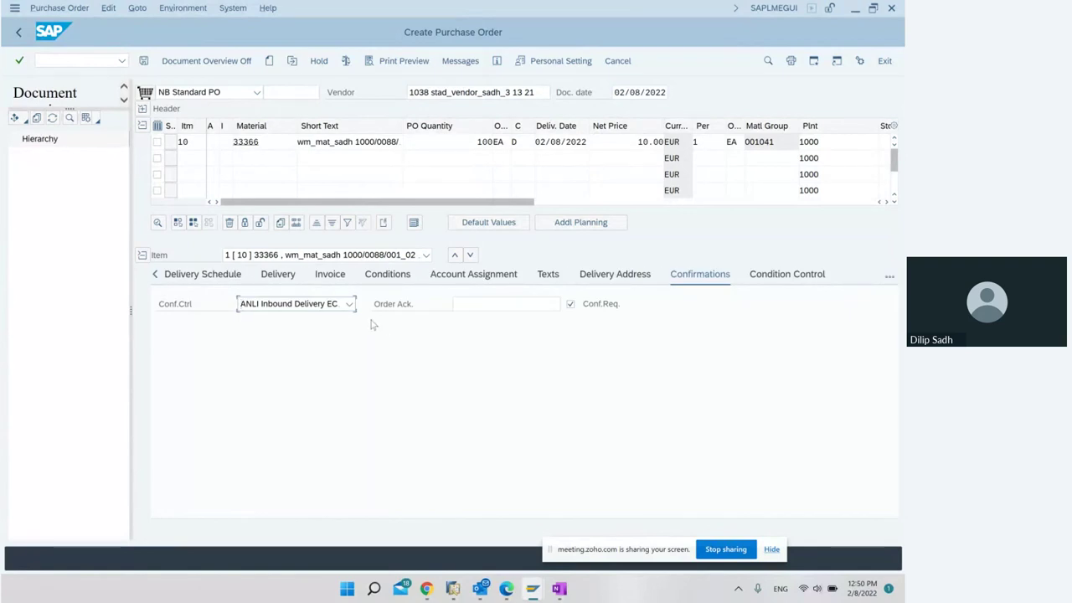
{"action": "left_click", "coordinate": [349, 305]}
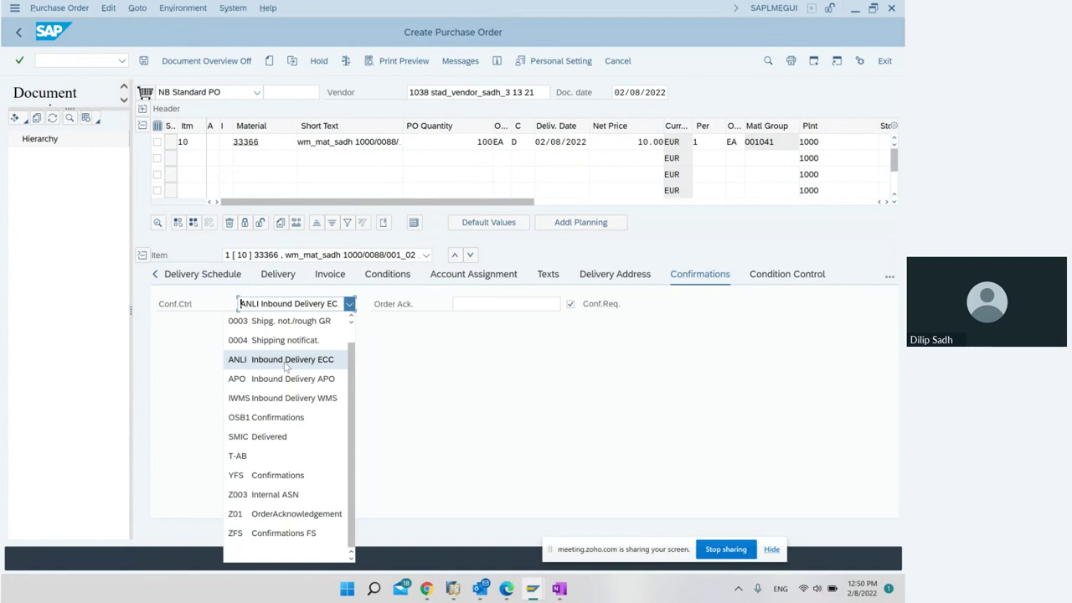
{"action": "left_click", "coordinate": [526, 378]}
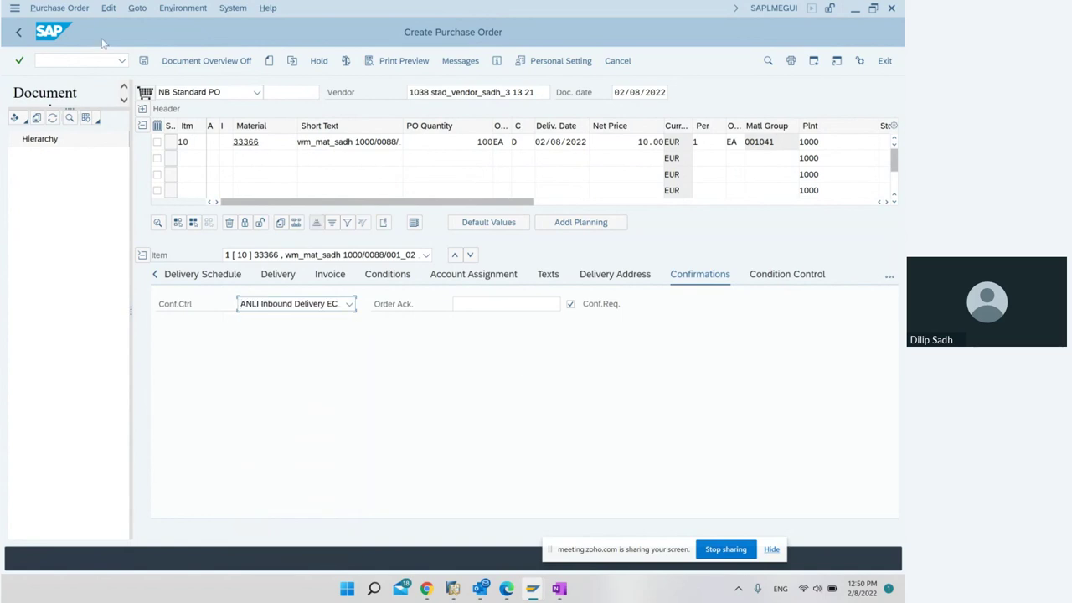
{"action": "left_click", "coordinate": [144, 62]}
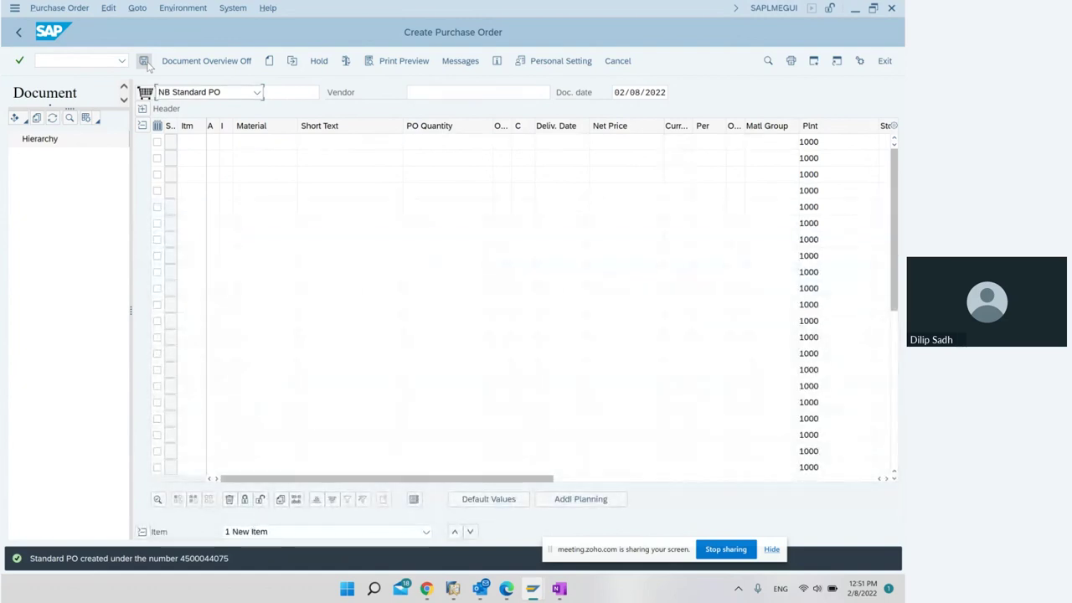
Copy the new purchase order's number from the Select Document dialog and close the dialog
{"action": "left_click", "coordinate": [62, 8]}
{"action": "left_click", "coordinate": [69, 25]}
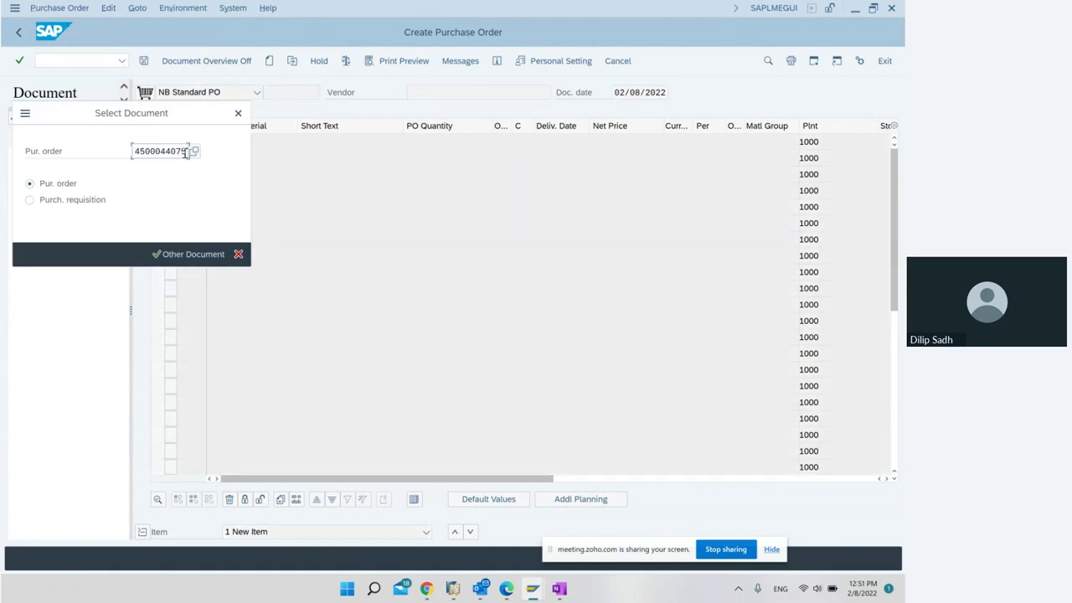
{"action": "left_click_drag", "start_coordinate": [186, 152], "coordinate": [113, 153]}
{"action": "key", "text": "ctrl+c"}
{"action": "left_click", "coordinate": [161, 152]}
{"action": "left_click", "coordinate": [238, 113]}
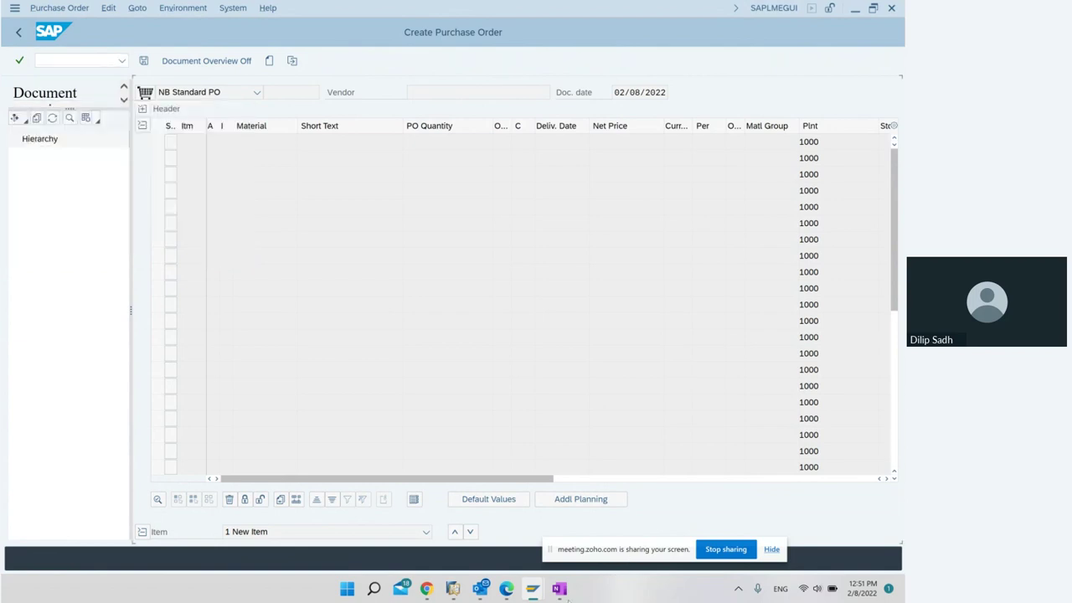
Switch to the OneNote class notes and append the copied purchase order number to the Create PO ... ME21N line
{"action": "left_click", "coordinate": [562, 590]}
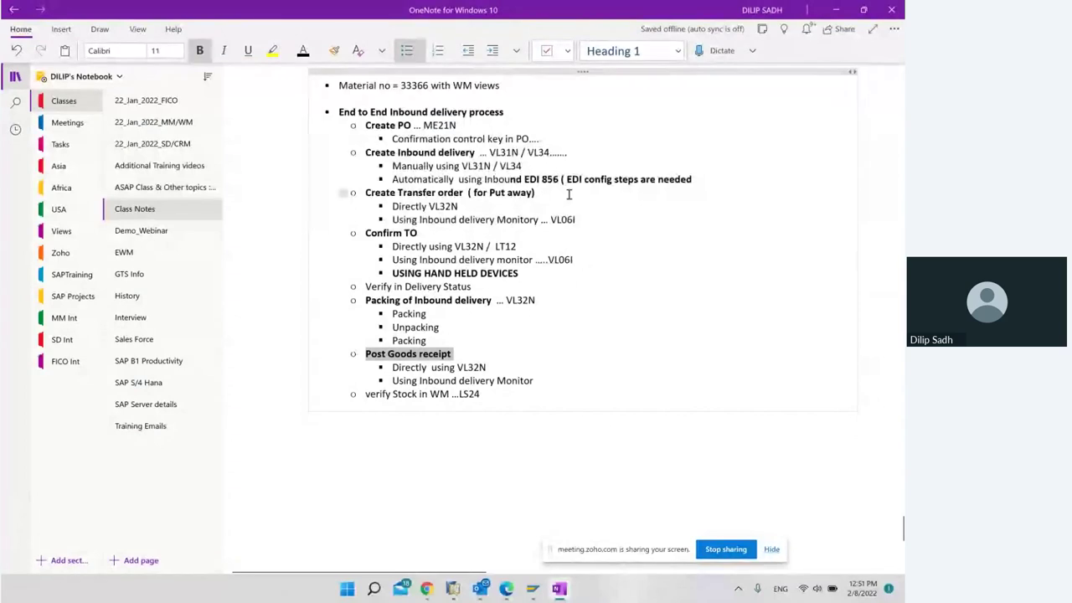
{"action": "left_click", "coordinate": [586, 129]}
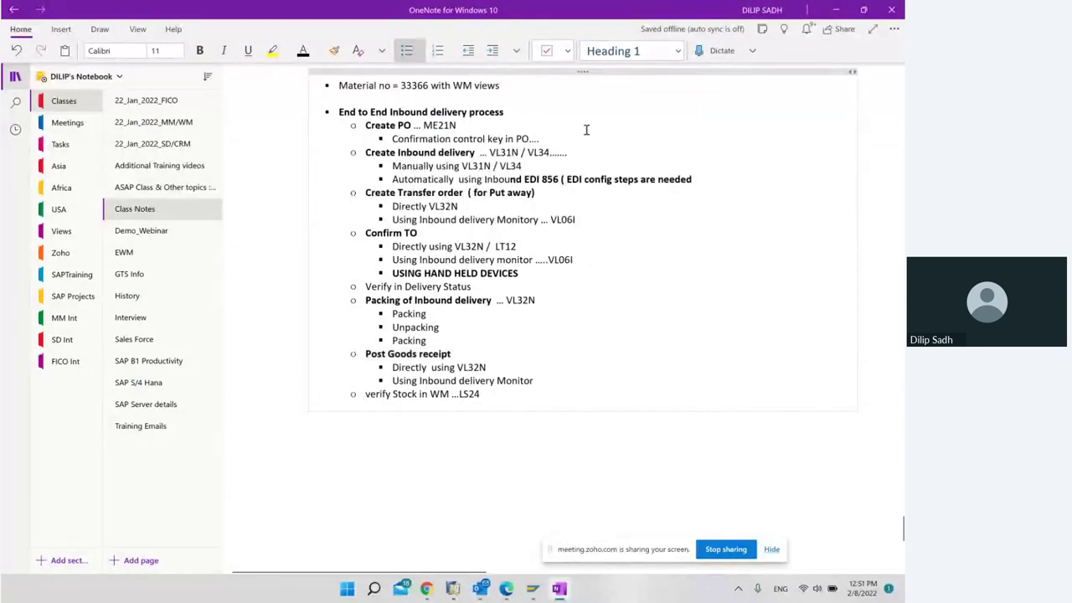
{"action": "type", "text": "....."}
{"action": "key", "text": "ctrl+v"}
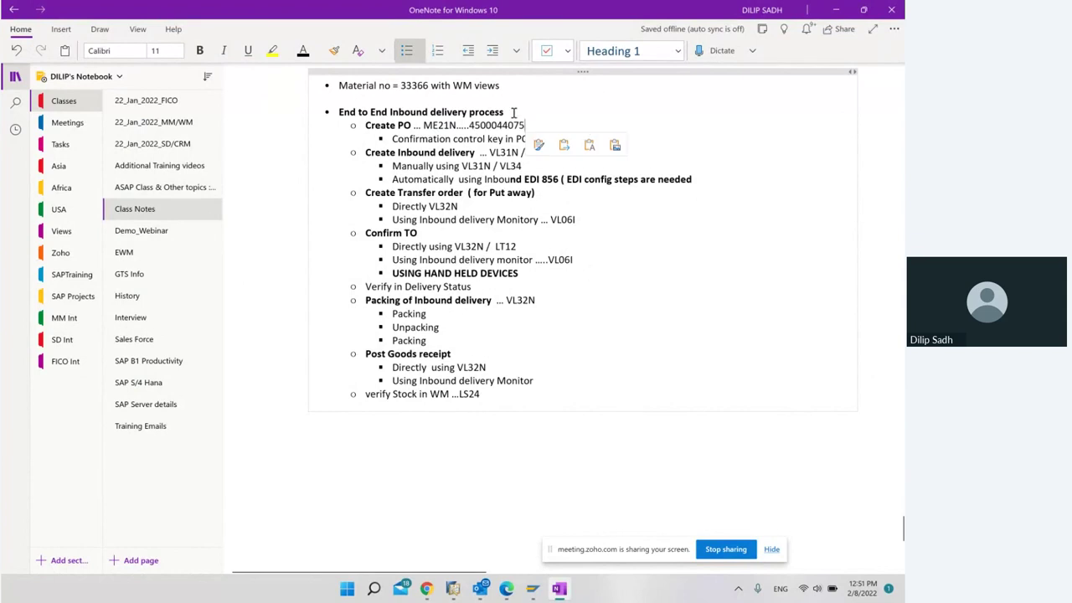
{"action": "left_click", "coordinate": [505, 139]}
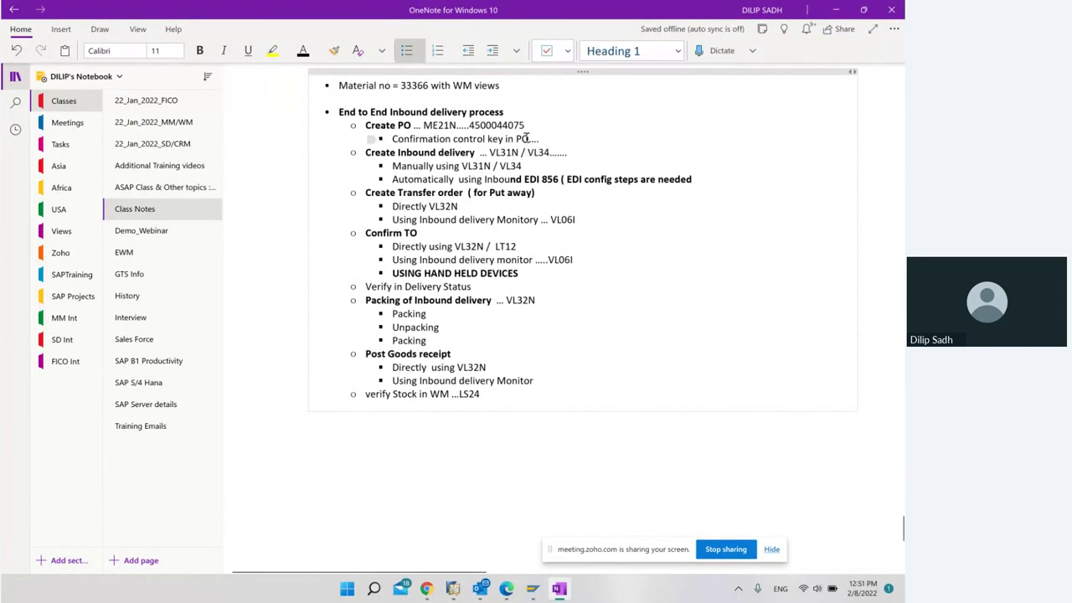
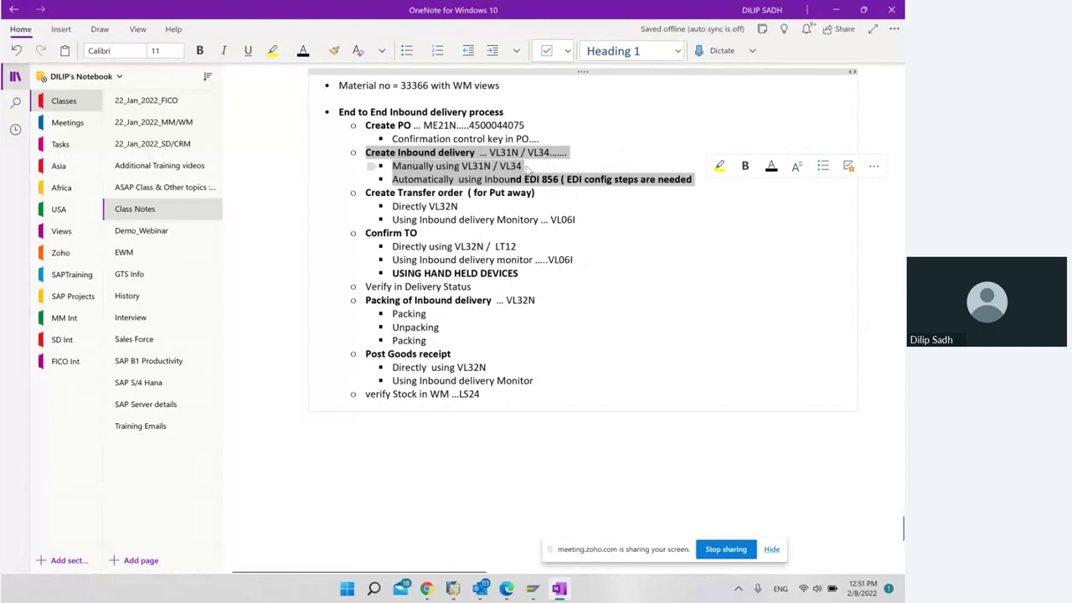
Add a bullet "Collective processing ... VL34" below the manual VL31N / VL34 bullet under Create Inbound delivery
{"action": "key", "text": "Return"}
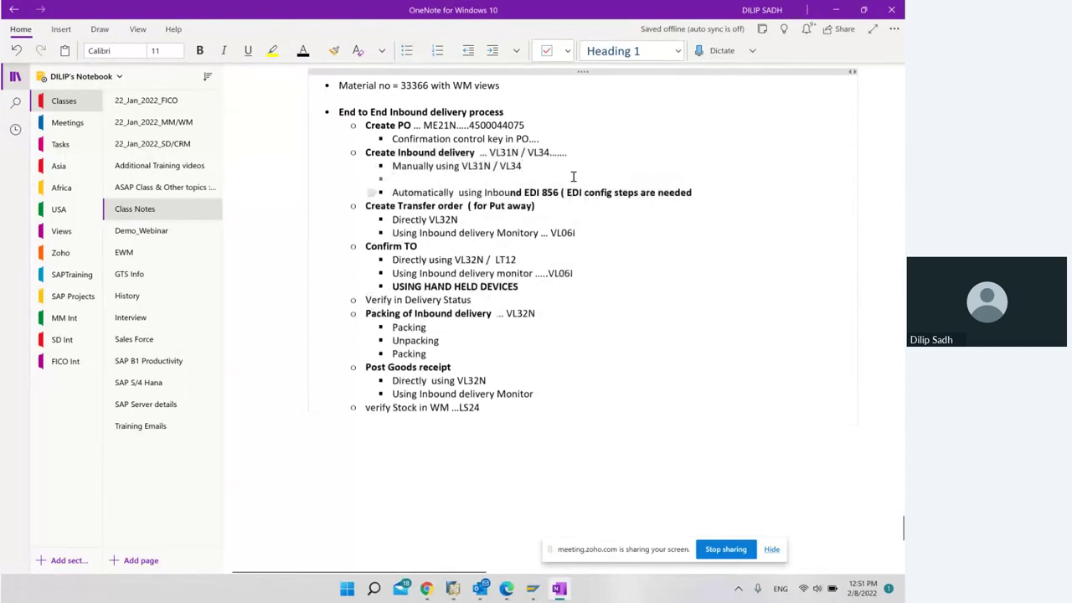
{"action": "type", "text": "collectibe"}
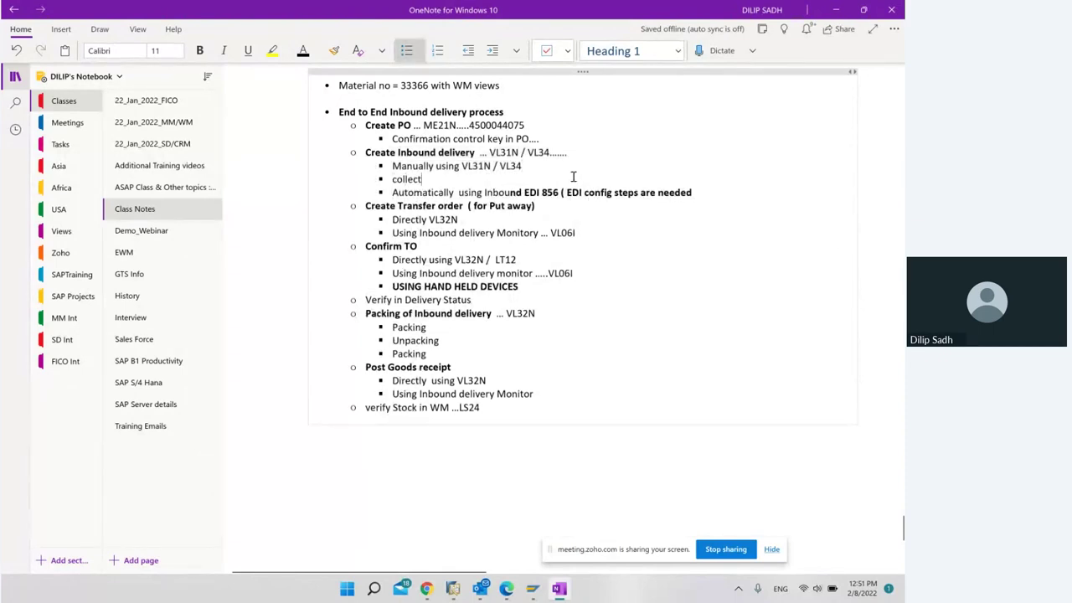
{"action": "key", "text": "BackSpace"}
{"action": "key", "text": "BackSpace"}
{"action": "key", "text": "BackSpace"}
{"action": "key", "text": "BackSpace"}
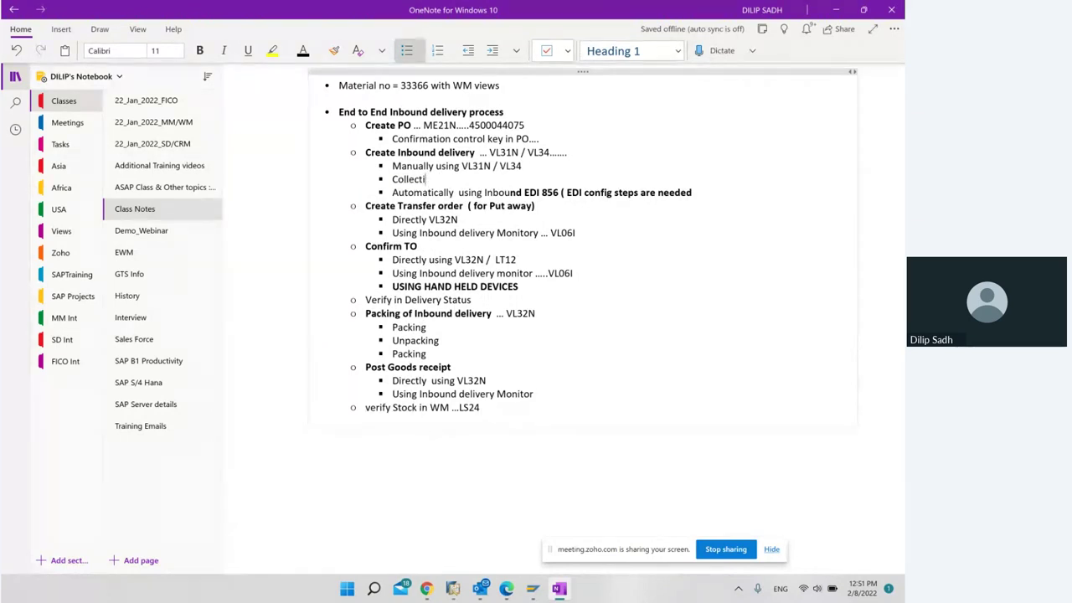
{"action": "type", "text": "ive processing ... VL34"}
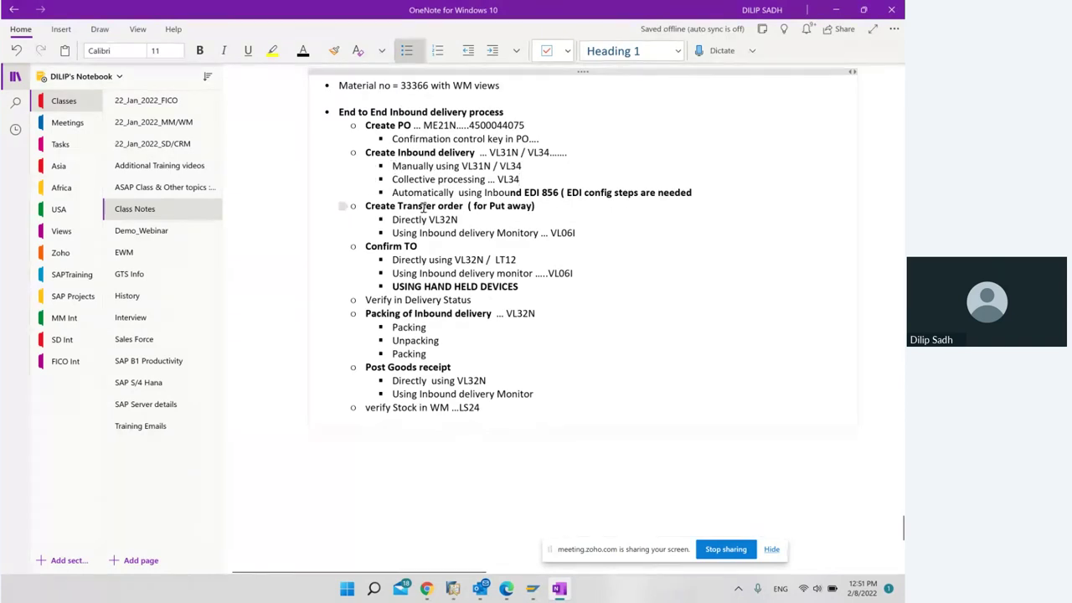
Add the word "Individual" before "Manually using VL31N / VL34" in the Create Inbound delivery notes, with its spelling corrected
{"action": "type", "text": "INDIA"}
{"action": "key", "text": "BackSpace"}
{"action": "key", "text": "BackSpace"}
{"action": "key", "text": "BackSpace"}
{"action": "key", "text": "BackSpace"}
{"action": "key", "text": "BackSpace"}
{"action": "type", "text": "In"}
{"action": "type", "text": "d"}
{"action": "type", "text": "ivu"}
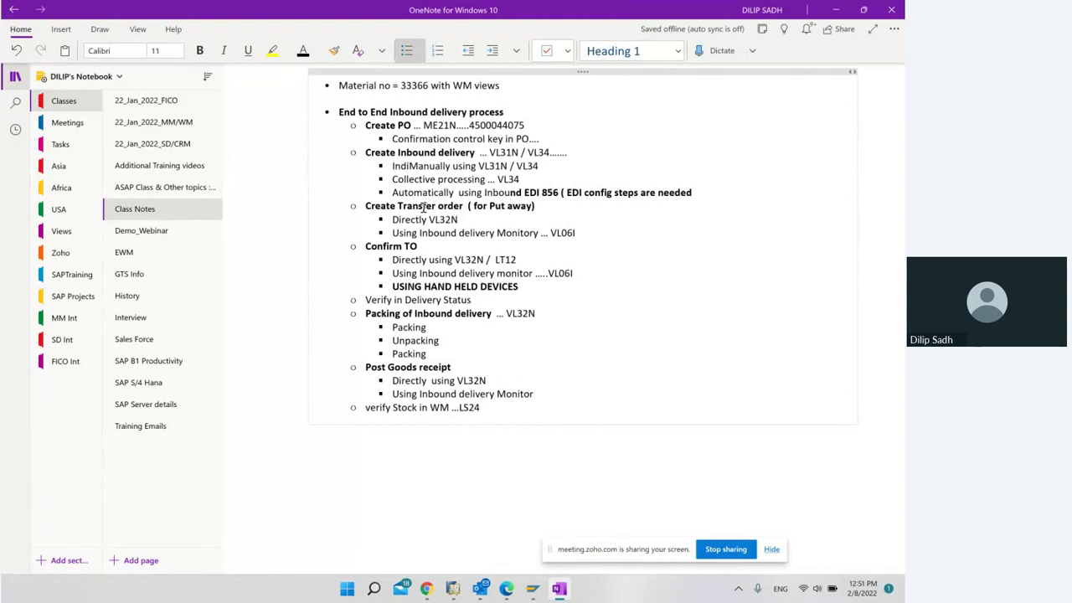
{"action": "type", "text": "dal"}
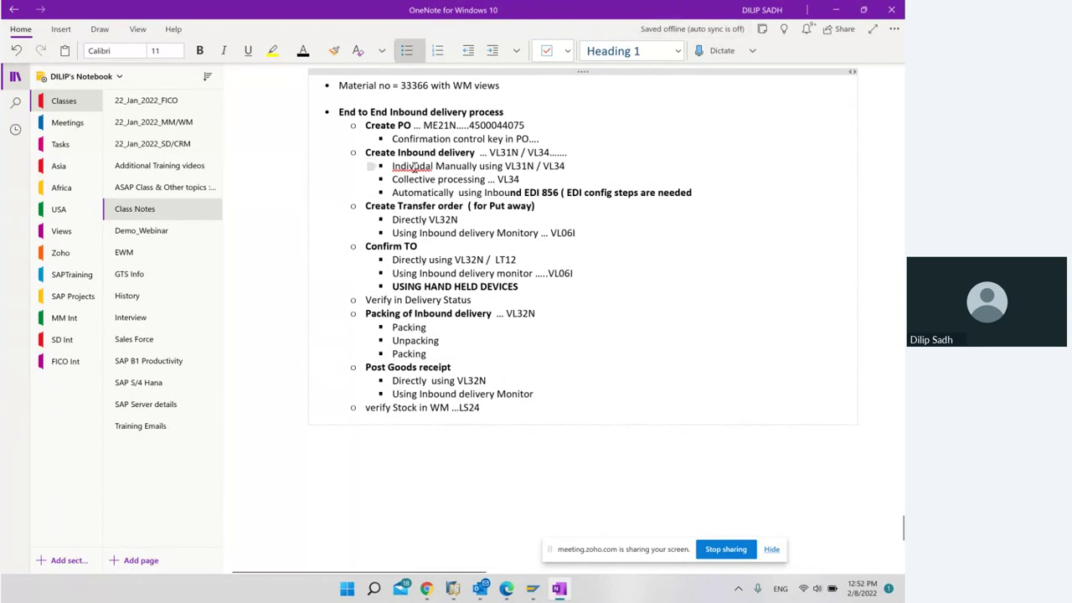
{"action": "right_click", "coordinate": [414, 167]}
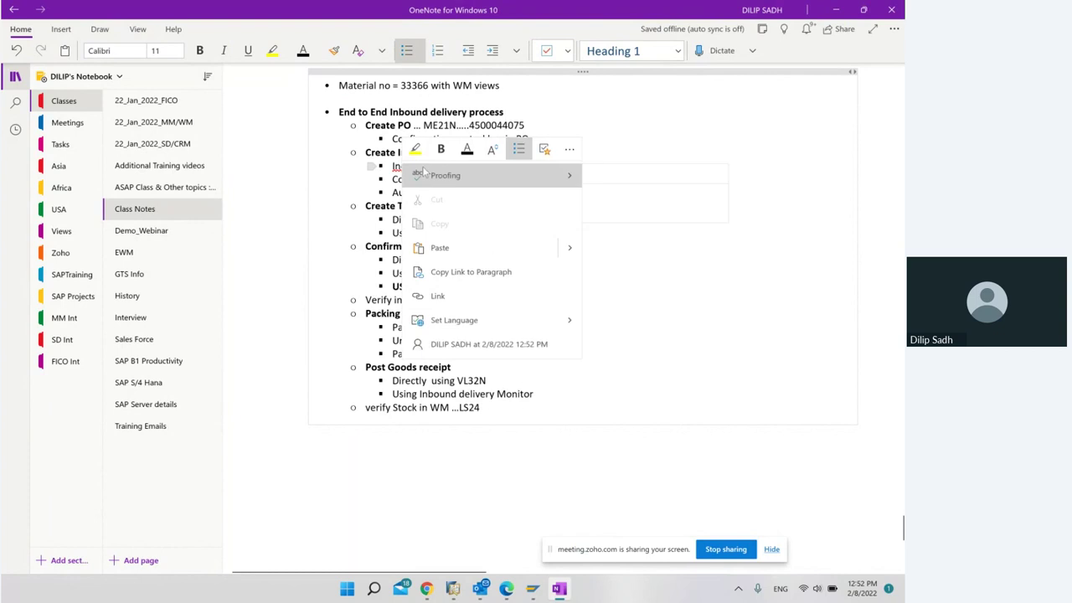
{"action": "mouse_move", "coordinate": [570, 175]}
{"action": "left_click", "coordinate": [610, 174]}
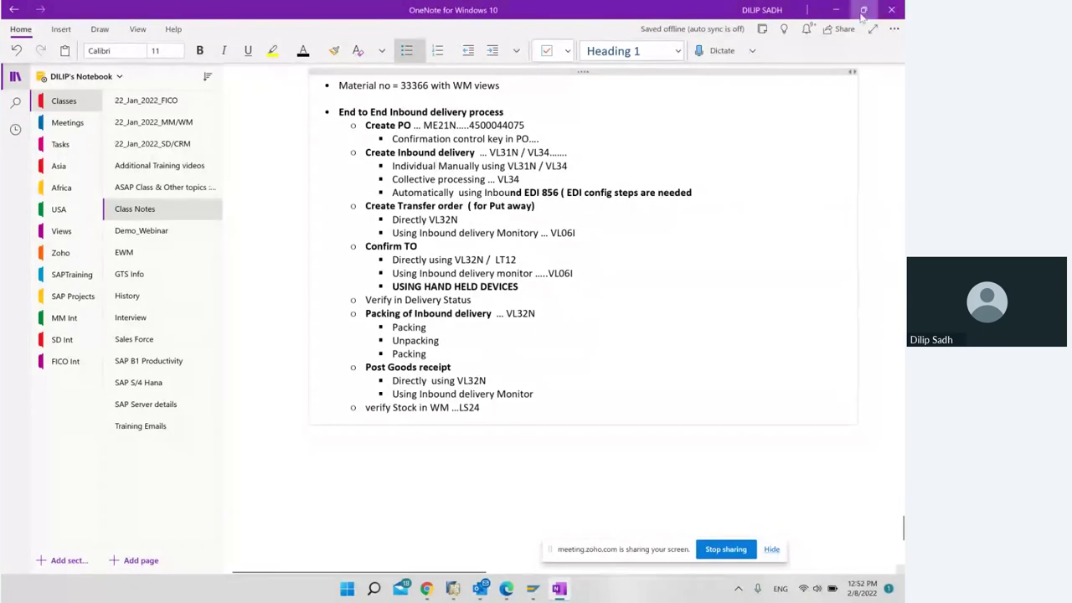
Return to SAP, leave purchase order creation, collapse Post Goods Receipt and expand the Create folder under Inbound Delivery
{"action": "left_click", "coordinate": [891, 9]}
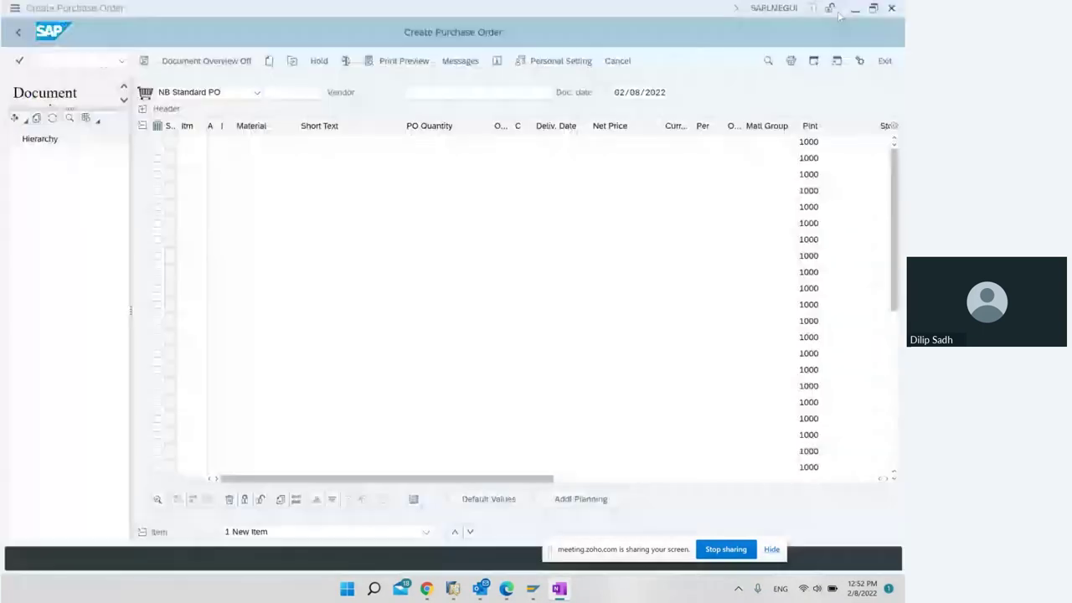
{"action": "left_click", "coordinate": [21, 37]}
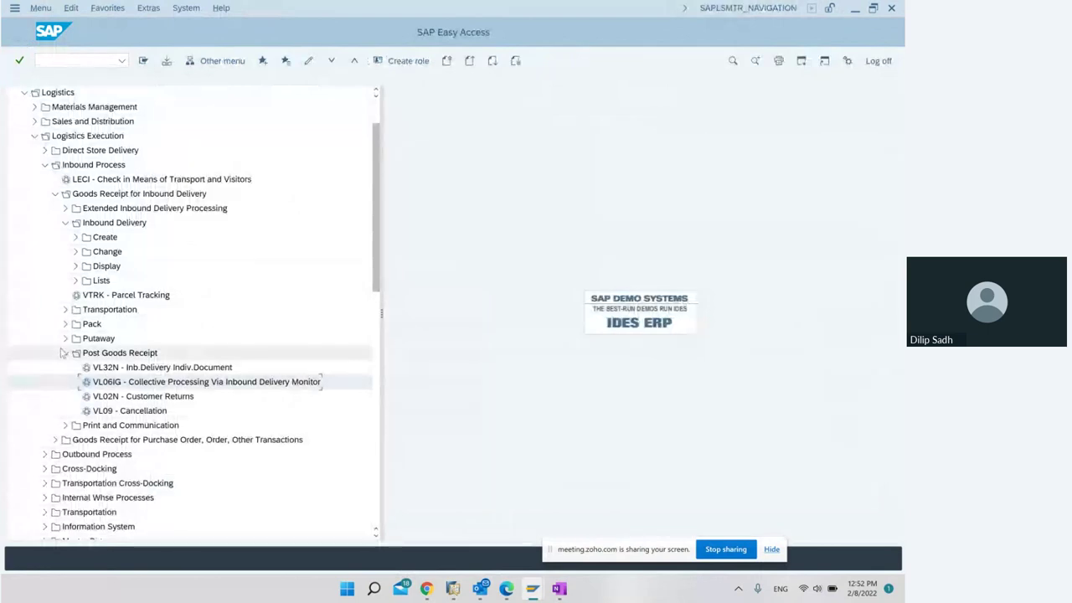
{"action": "left_click", "coordinate": [65, 353]}
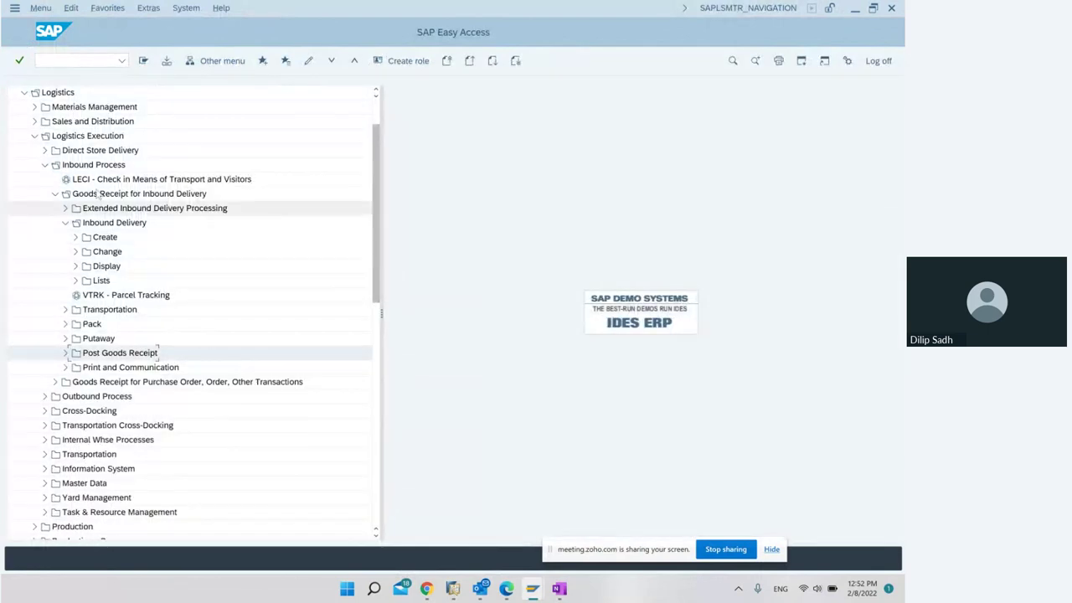
{"action": "left_click", "coordinate": [77, 240]}
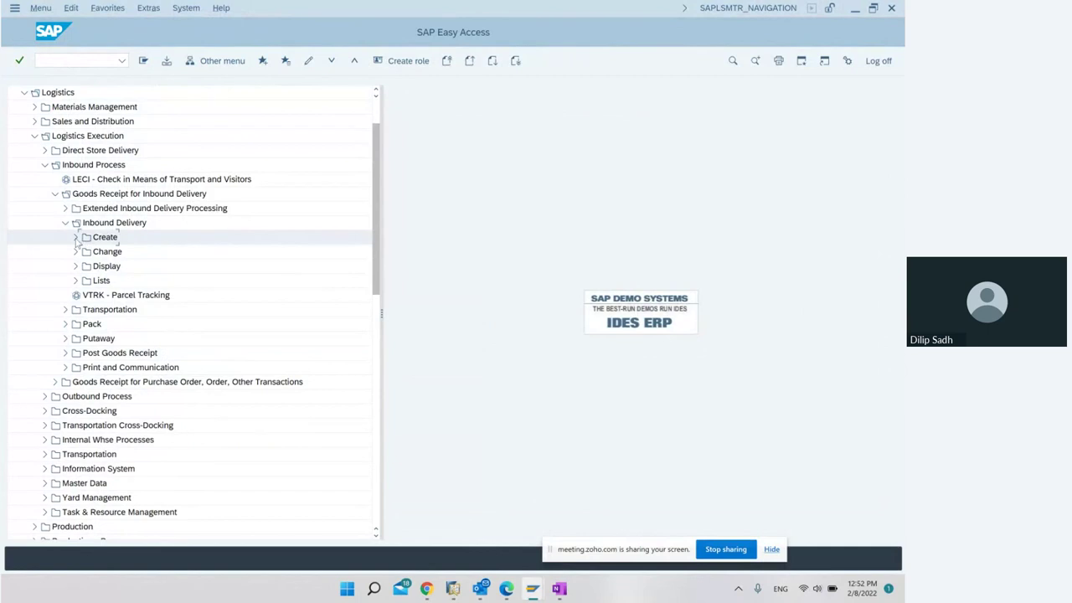
{"action": "left_click", "coordinate": [76, 239]}
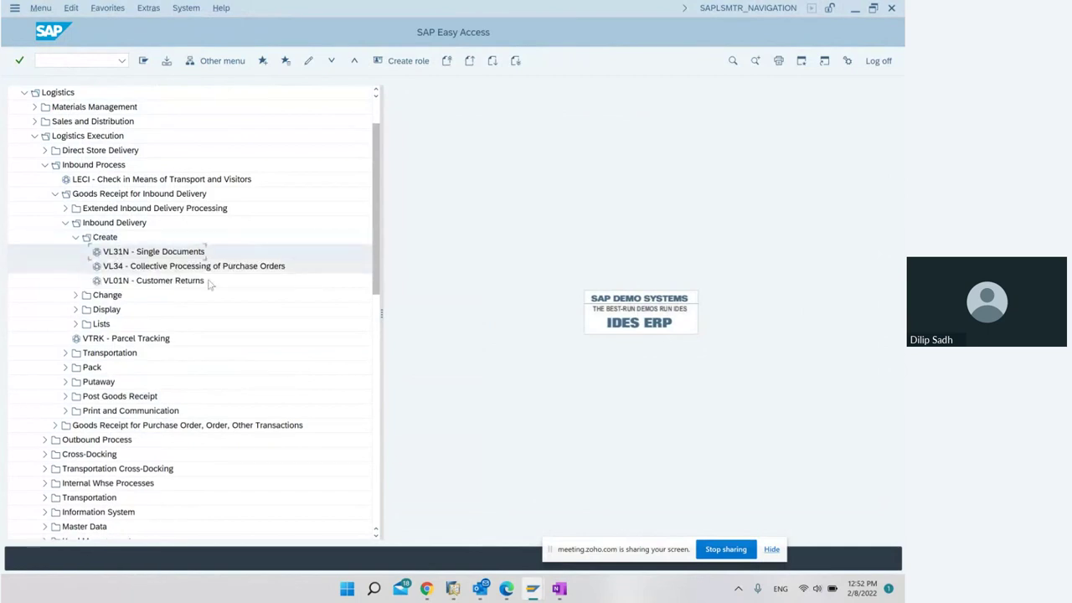
Trace the path from Logistics through Logistics Execution, Inbound Process and Goods Receipt for Inbound Delivery to VL31N - Single Documents
{"action": "scroll", "coordinate": [209, 285], "scroll_direction": "up", "scroll_amount": 1}
{"action": "left_click", "coordinate": [58, 121]}
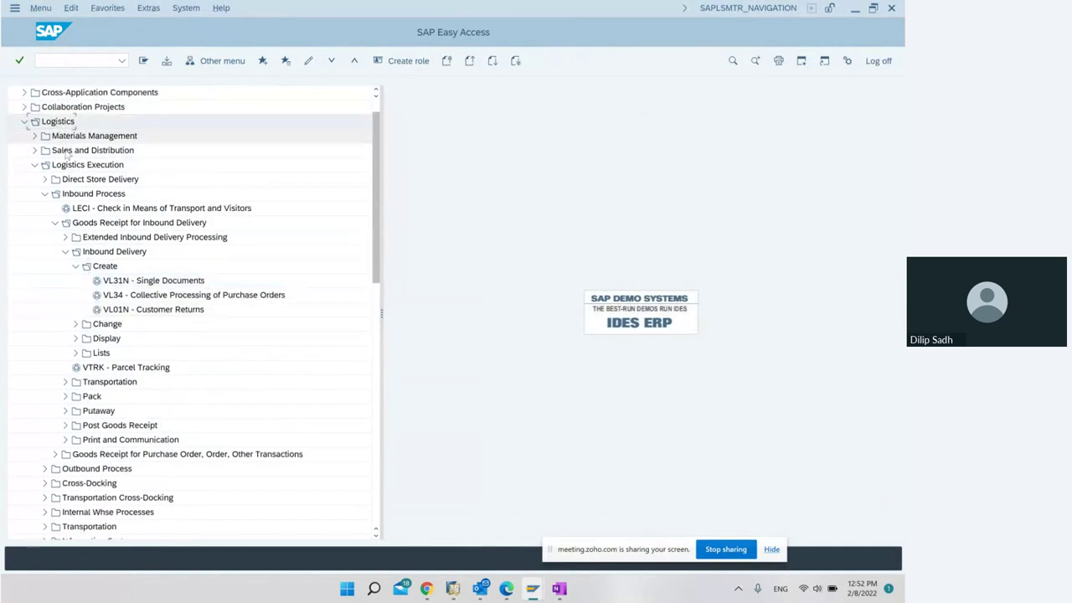
{"action": "left_click", "coordinate": [74, 165]}
{"action": "left_click", "coordinate": [90, 196]}
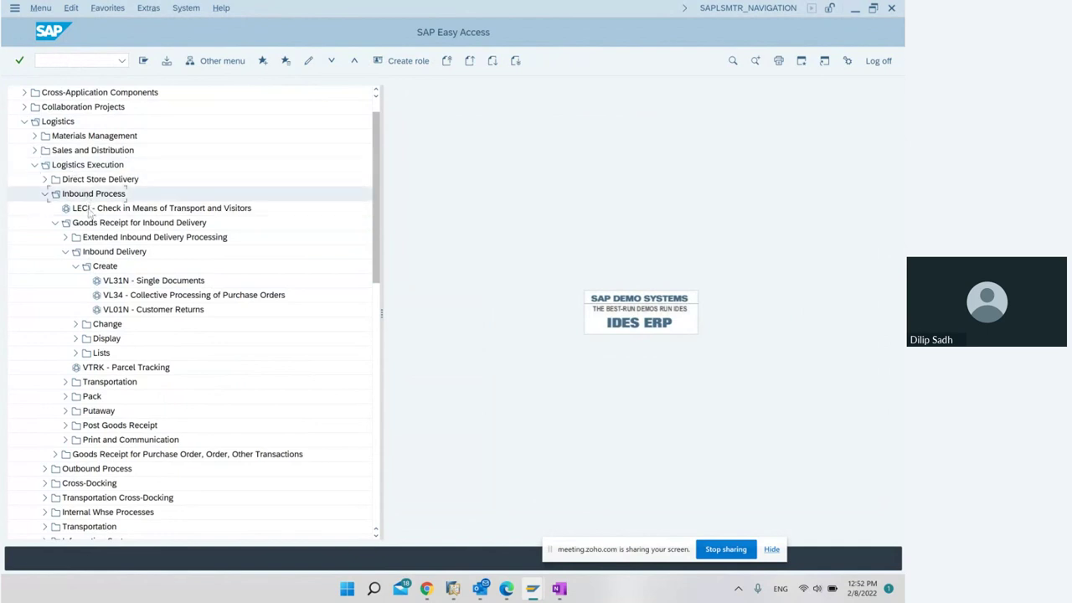
{"action": "left_click", "coordinate": [132, 224]}
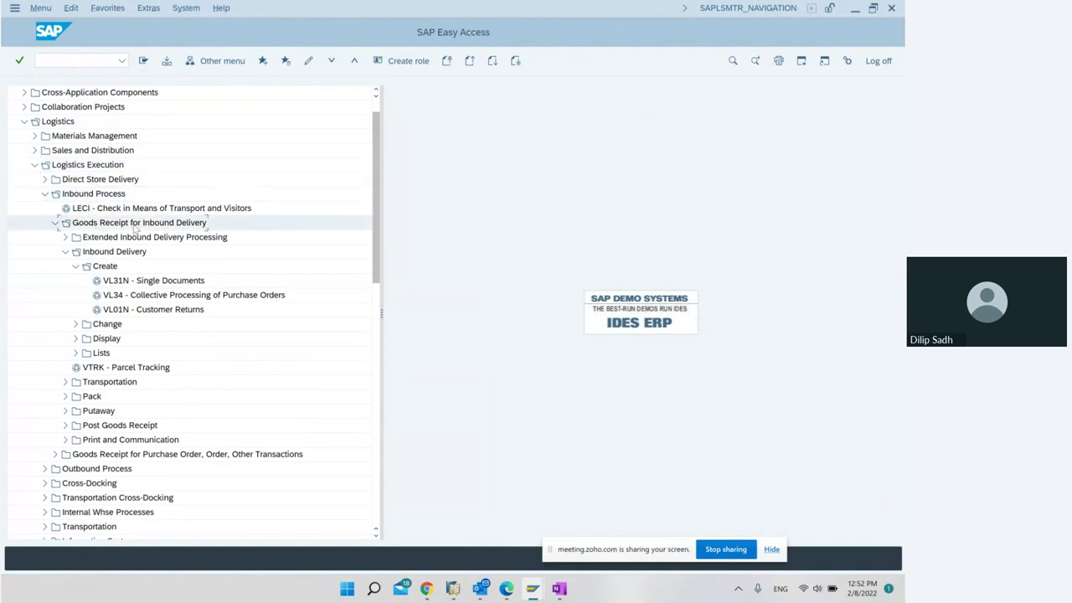
{"action": "left_click", "coordinate": [119, 253]}
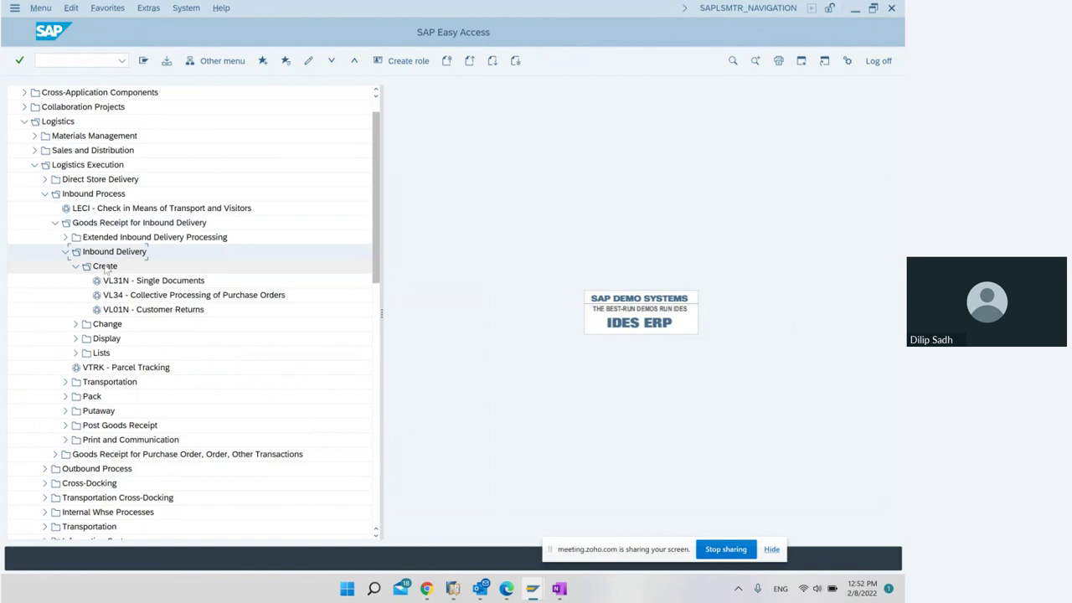
{"action": "left_click", "coordinate": [105, 267]}
{"action": "left_click", "coordinate": [113, 281]}
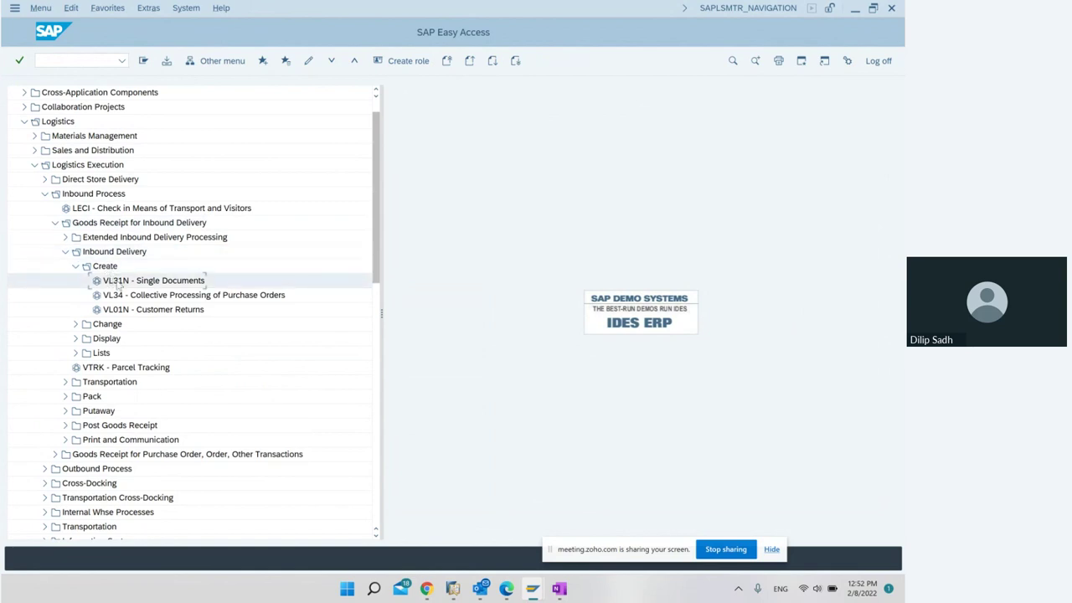
Open a single inbound delivery in VL31N for vendor 1038 and the new purchase order, and exit without saving
{"action": "double_click", "coordinate": [118, 282]}
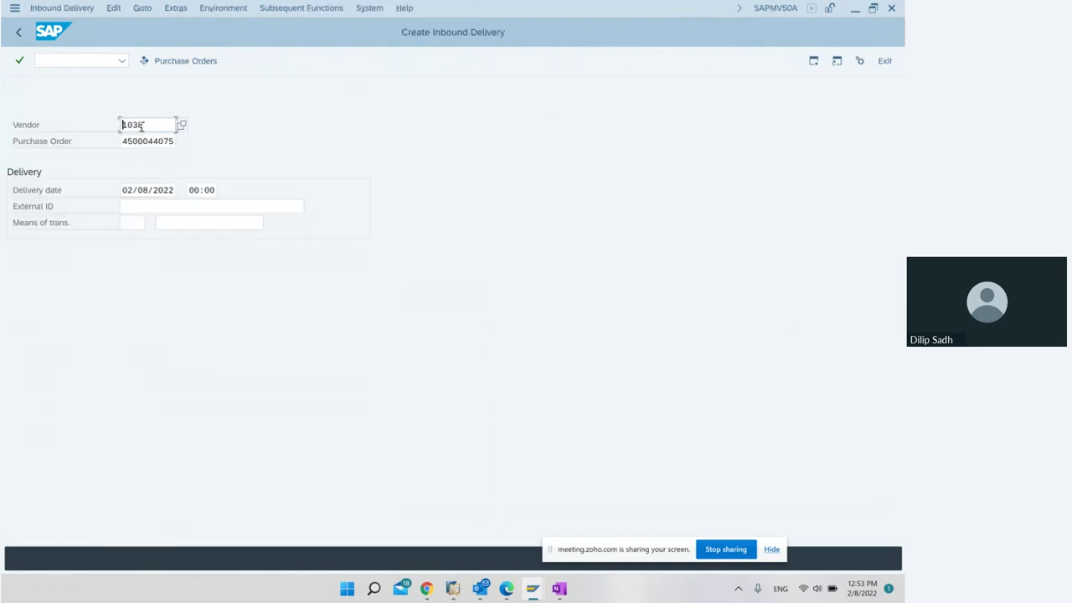
{"action": "key", "text": "Return"}
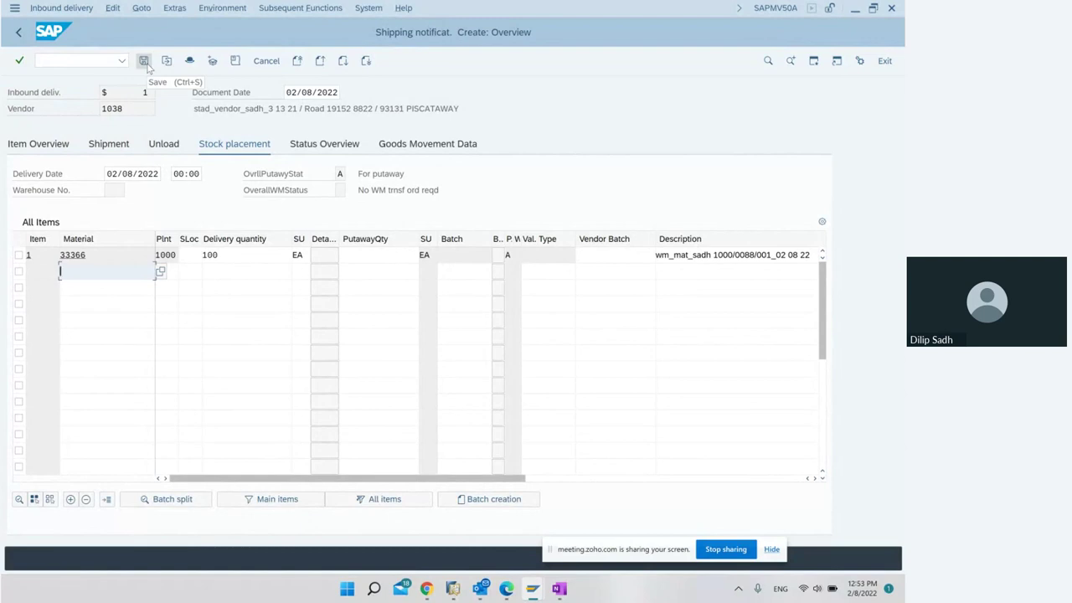
{"action": "left_click", "coordinate": [18, 32]}
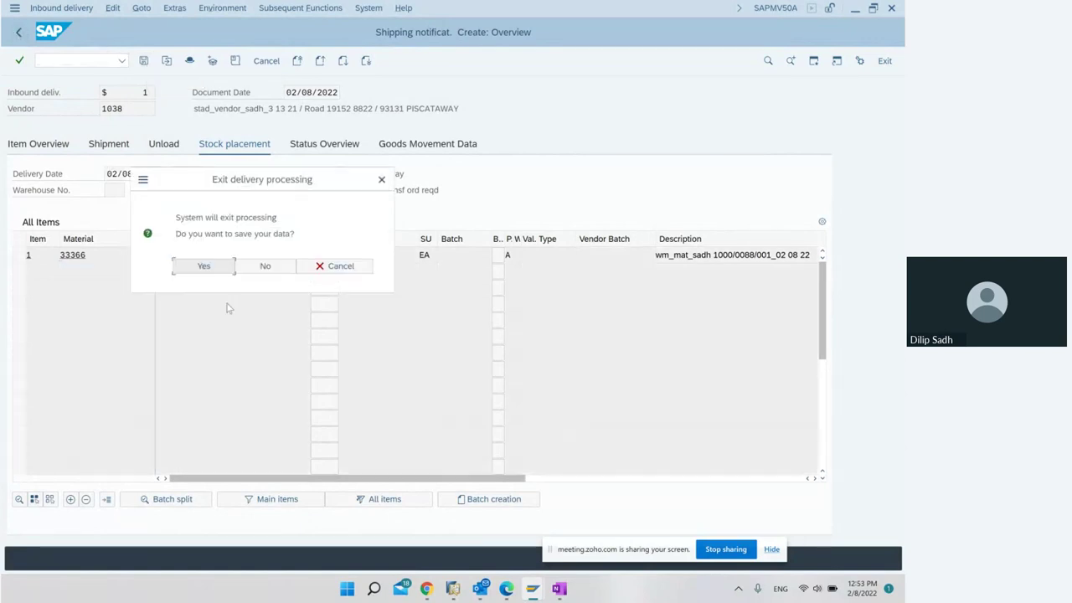
{"action": "left_click", "coordinate": [270, 267]}
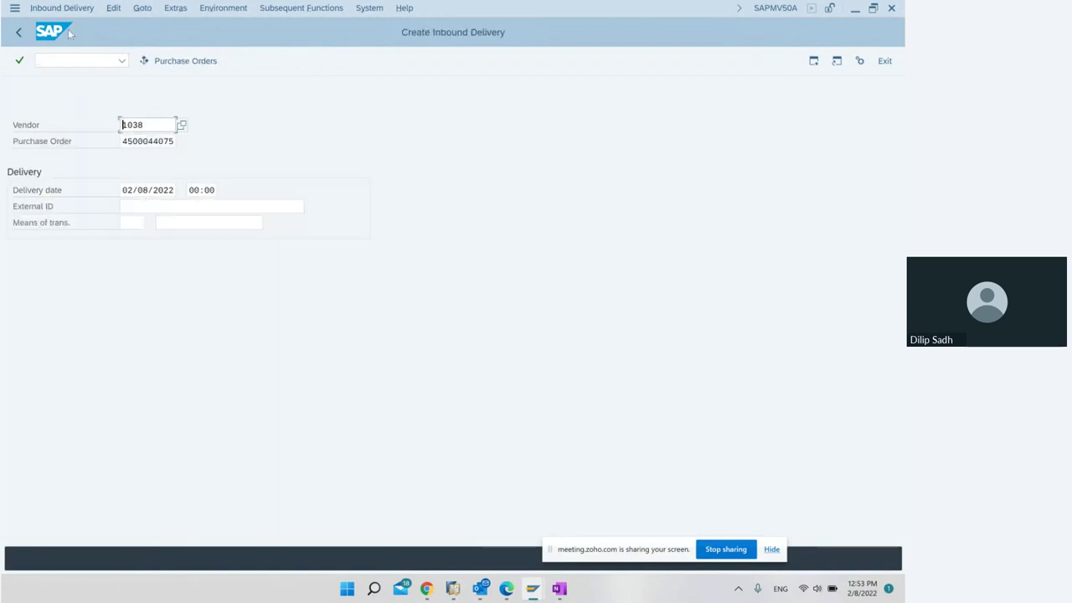
{"action": "left_click", "coordinate": [18, 34]}
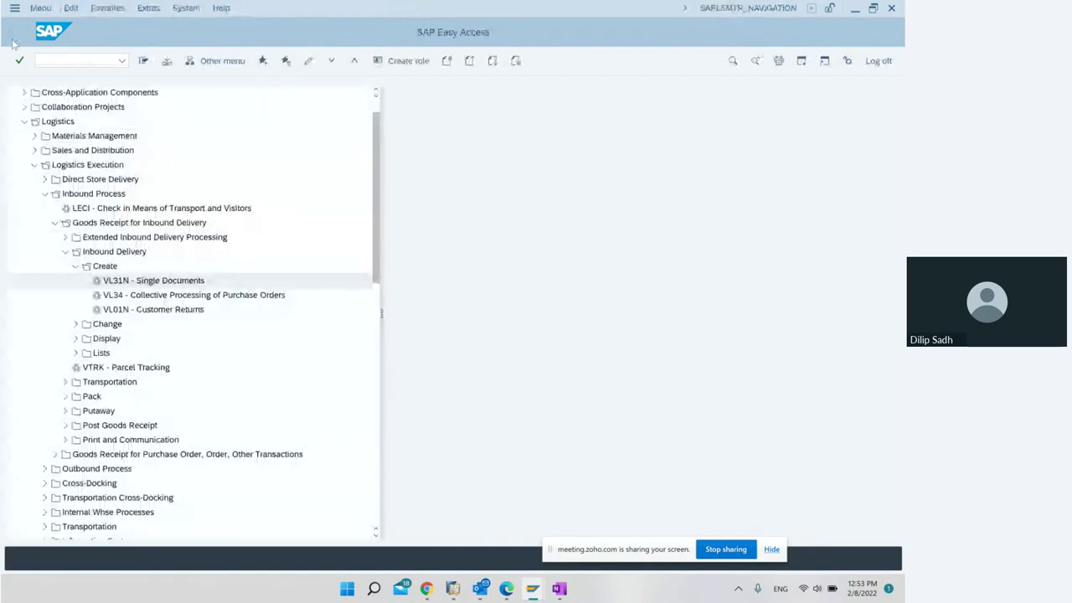
In VL34 - Collective Processing of Purchase Orders, replace the document number with the copied purchase order number and execute a test run
{"action": "left_click", "coordinate": [179, 300]}
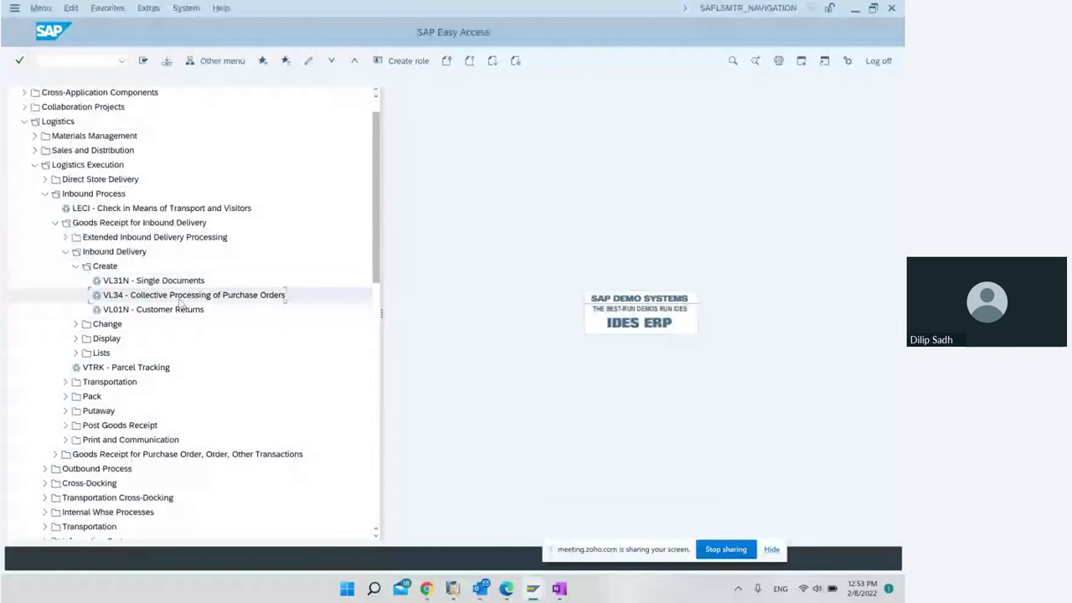
{"action": "double_click", "coordinate": [179, 302]}
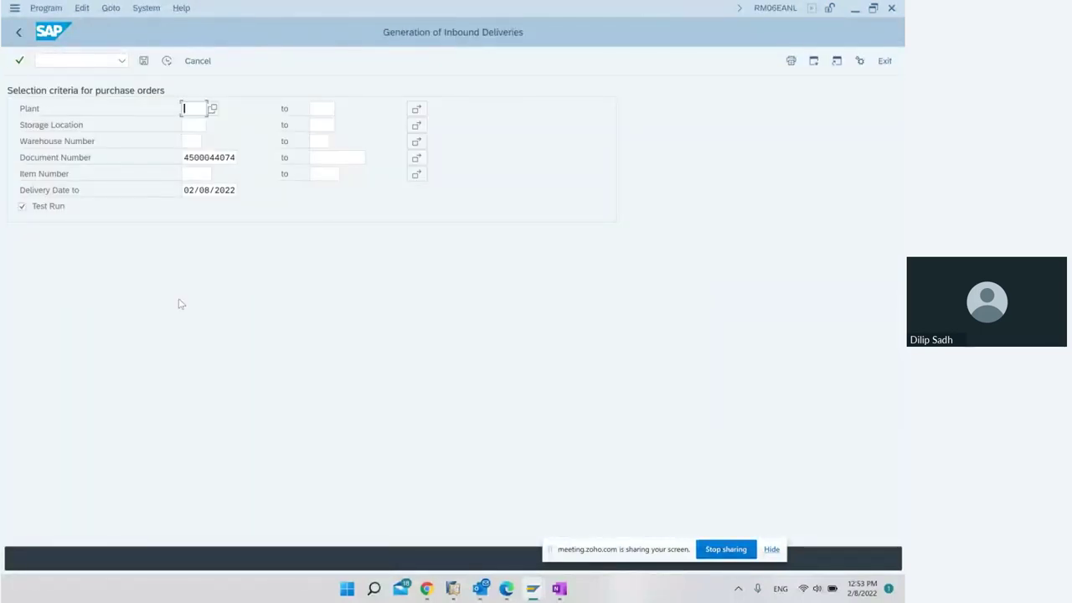
{"action": "left_click", "coordinate": [184, 158]}
{"action": "key", "text": "Delete"}
{"action": "key", "text": "Delete"}
{"action": "key", "text": "Delete"}
{"action": "key", "text": "Delete"}
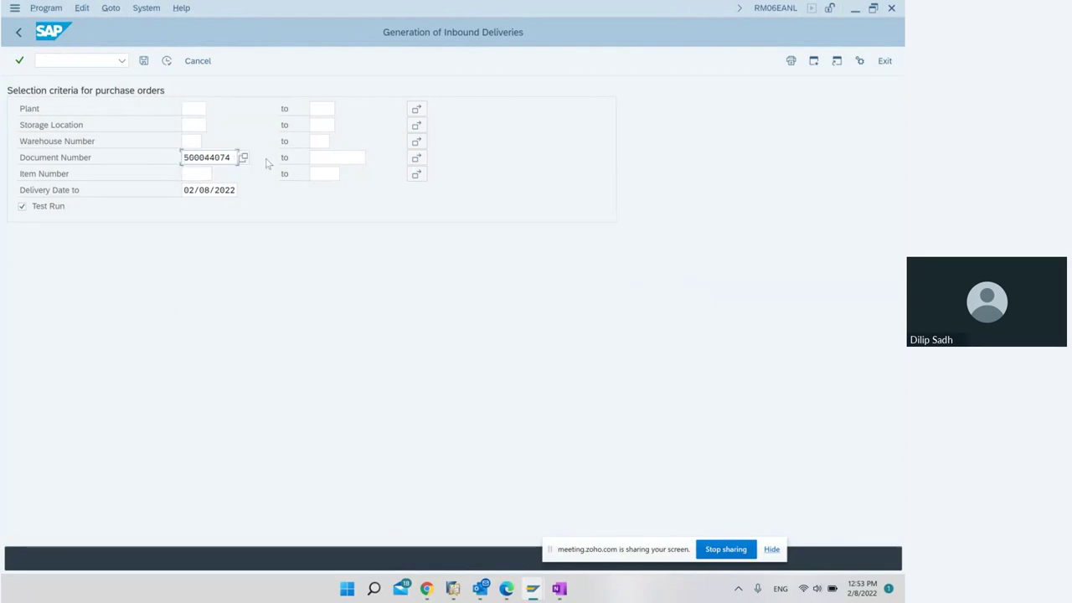
{"action": "key", "text": "Delete"}
{"action": "key", "text": "Delete"}
{"action": "key", "text": "Delete"}
{"action": "key", "text": "Delete"}
{"action": "key", "text": "Delete"}
{"action": "key", "text": "Delete"}
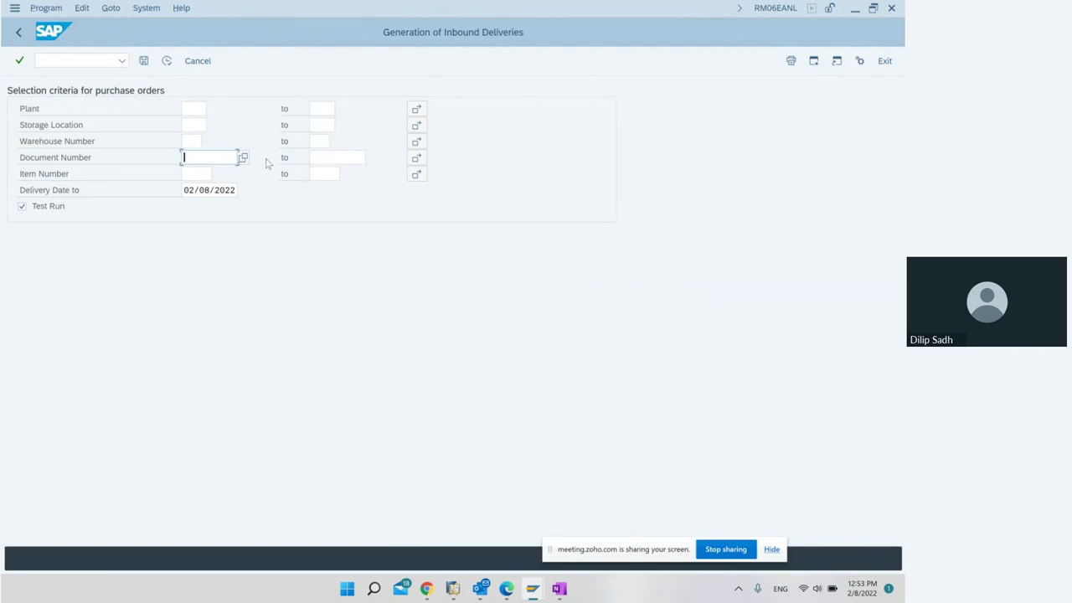
{"action": "key", "text": "ctrl+v"}
{"action": "key", "text": "Home"}
{"action": "left_click", "coordinate": [168, 62]}
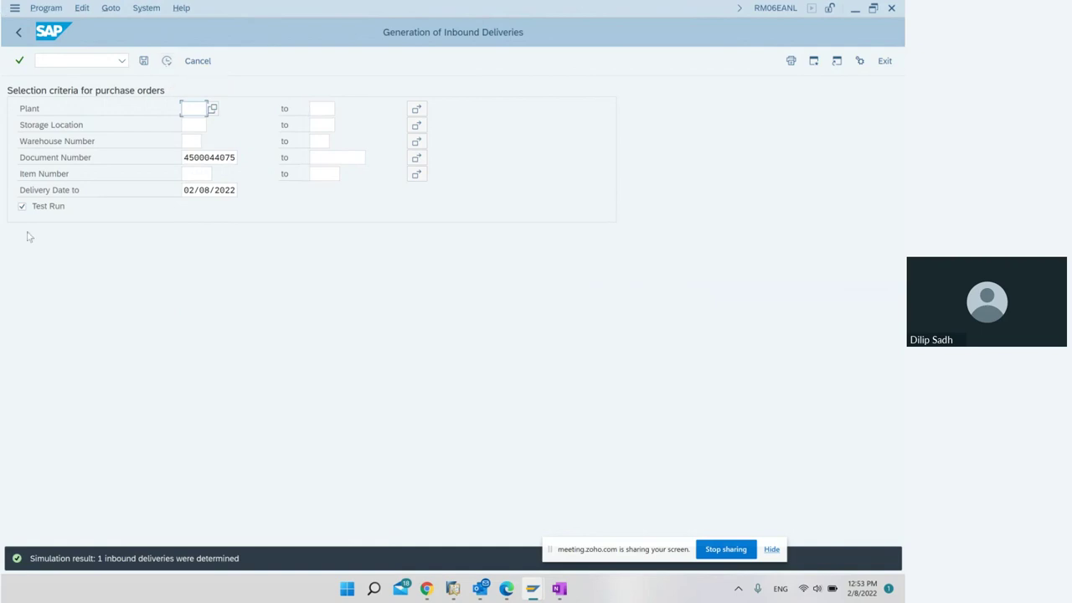
Turn off Test Run, generate the inbound delivery for the purchase order, and close the message list
{"action": "left_click", "coordinate": [21, 206]}
{"action": "left_click", "coordinate": [166, 63]}
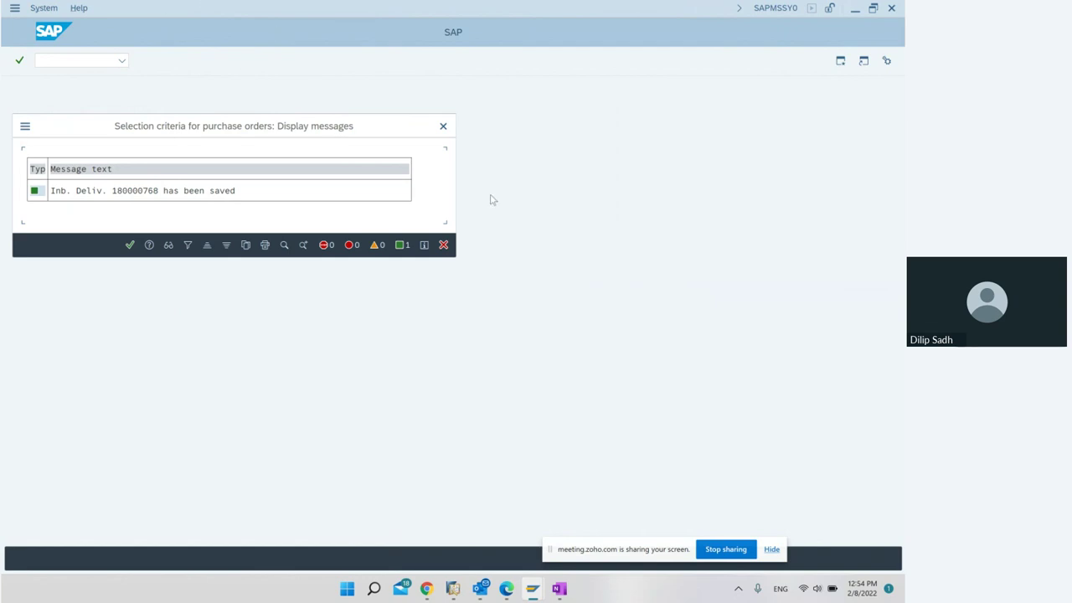
{"action": "left_click", "coordinate": [443, 126]}
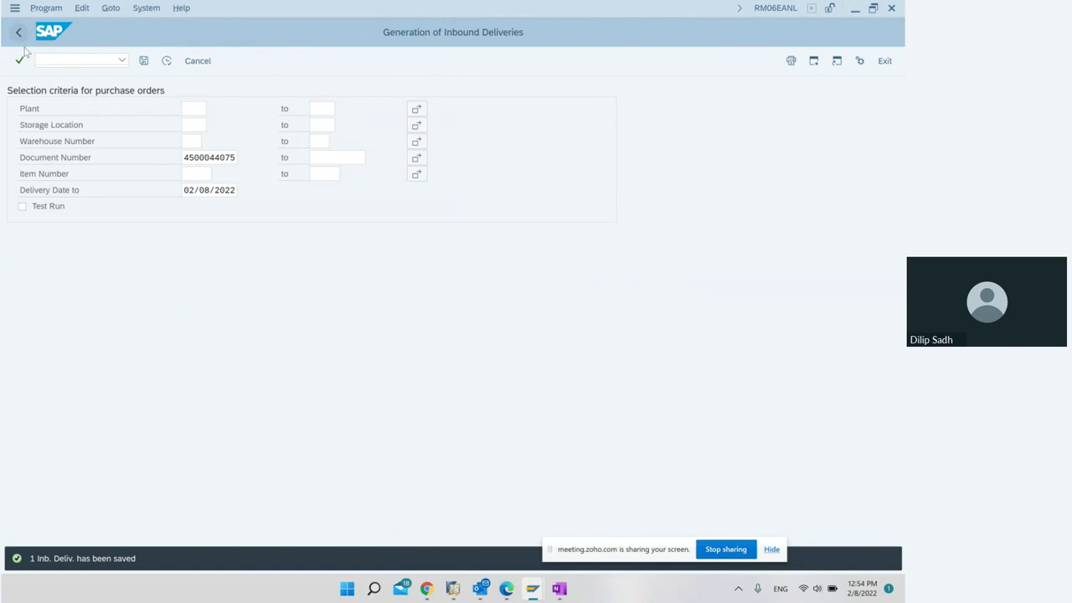
Open the newly generated inbound delivery for change in VL32N, copying its delivery number from the initial screen
{"action": "left_click", "coordinate": [19, 32]}
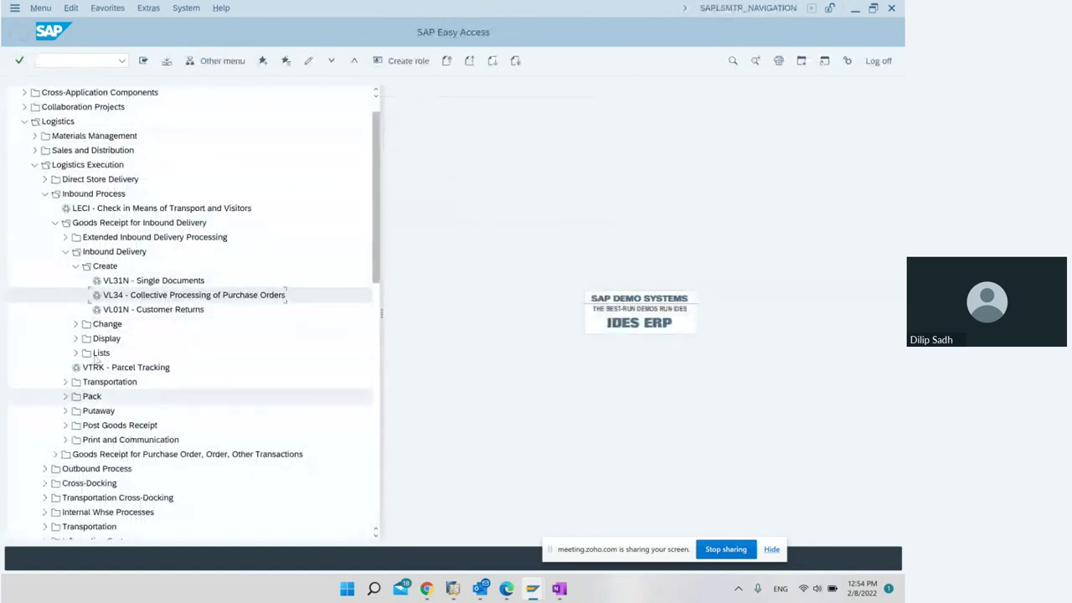
{"action": "left_click", "coordinate": [75, 324]}
{"action": "double_click", "coordinate": [117, 339]}
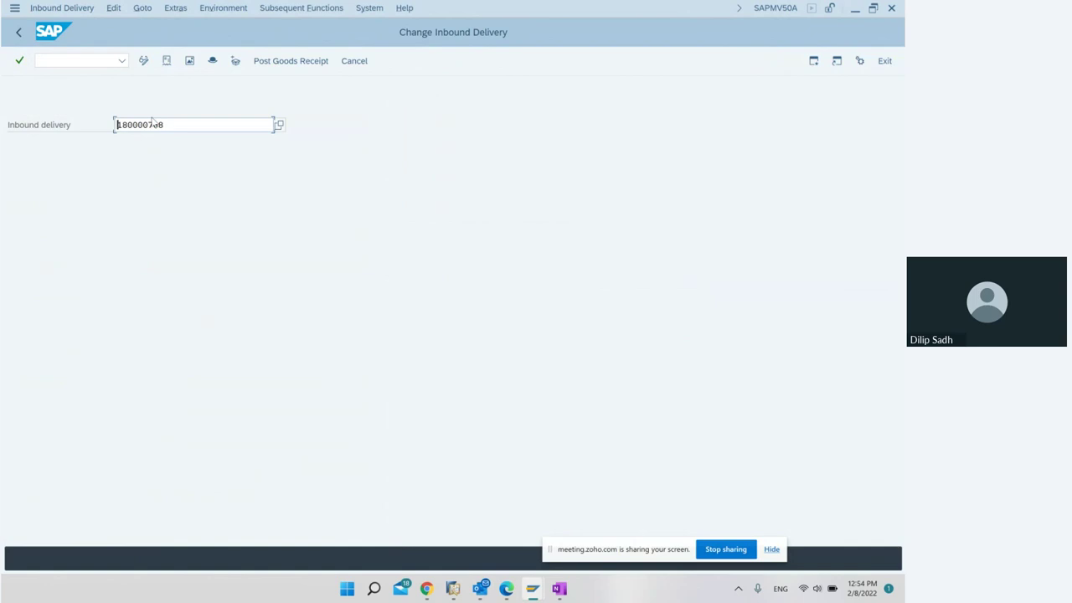
{"action": "left_click_drag", "start_coordinate": [163, 124], "coordinate": [58, 147]}
{"action": "key", "text": "ctrl+c"}
{"action": "key", "text": "Home"}
{"action": "left_click", "coordinate": [661, 592]}
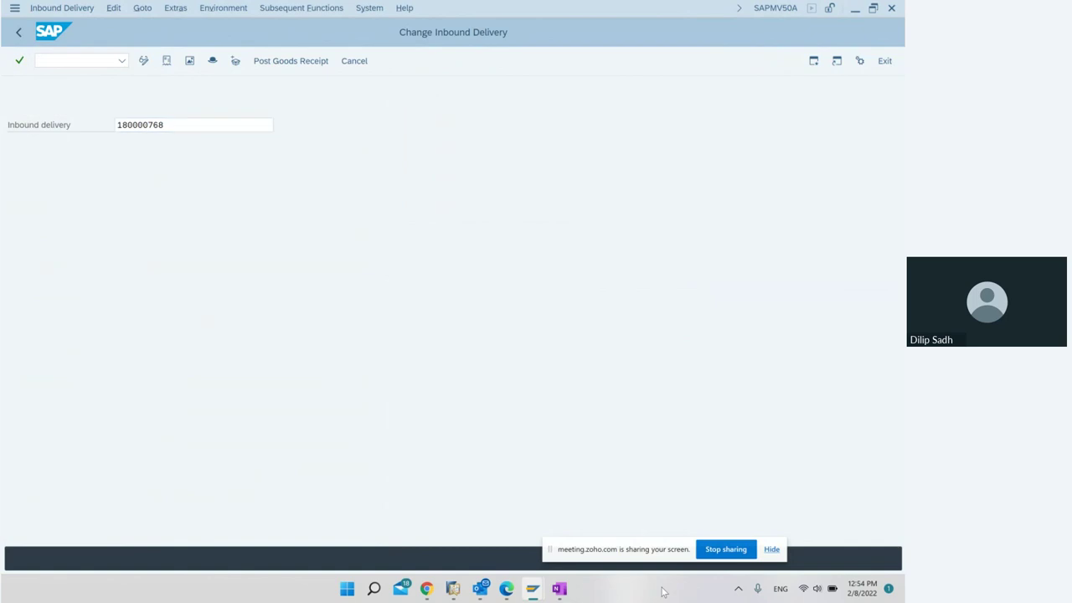
{"action": "left_click", "coordinate": [191, 556]}
{"action": "key", "text": "Return"}
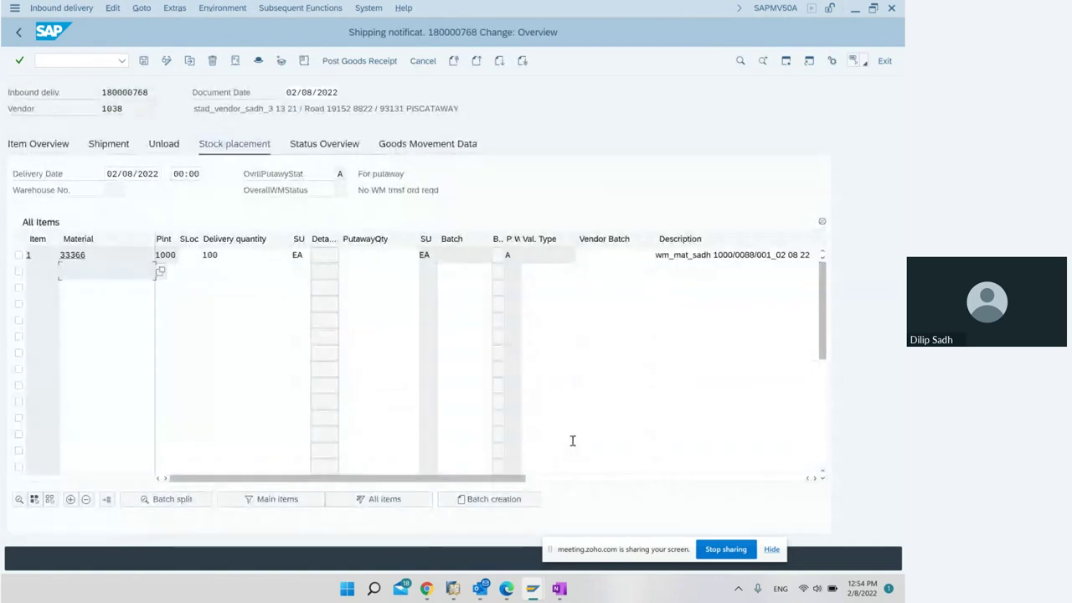
In the OneNote class notes, paste the copied delivery number at the end of the Create Inbound delivery line, and return to SAP
{"action": "left_click", "coordinate": [560, 589]}
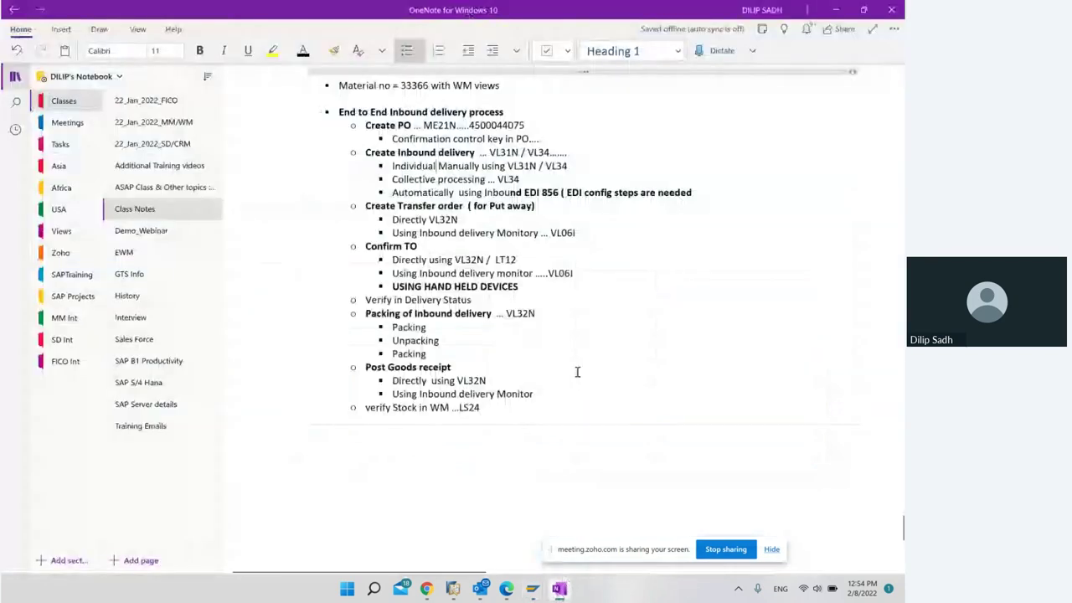
{"action": "left_click", "coordinate": [586, 152]}
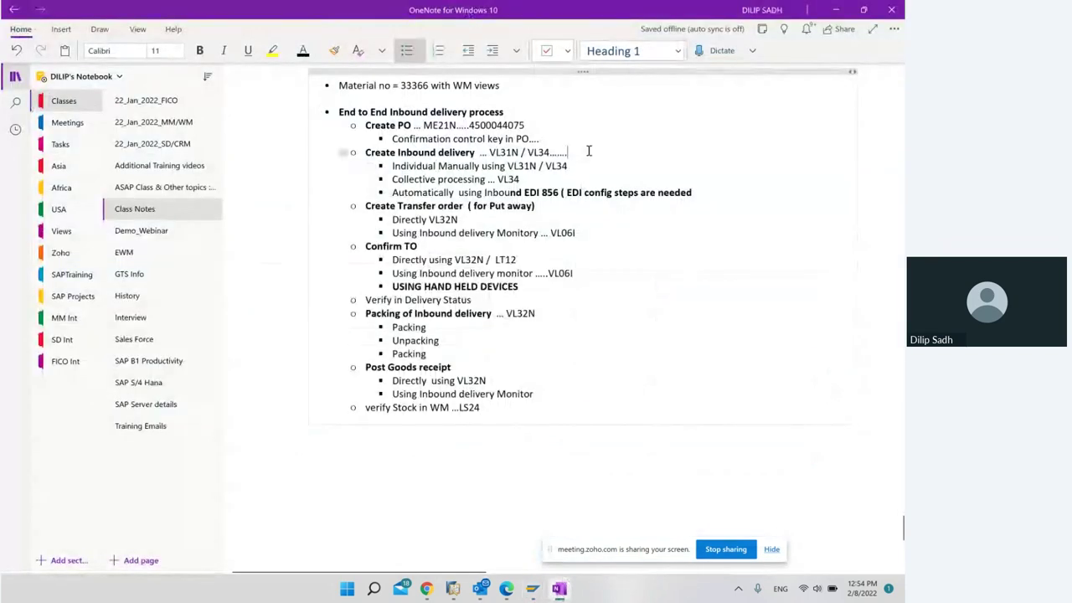
{"action": "key", "text": "ctrl+v"}
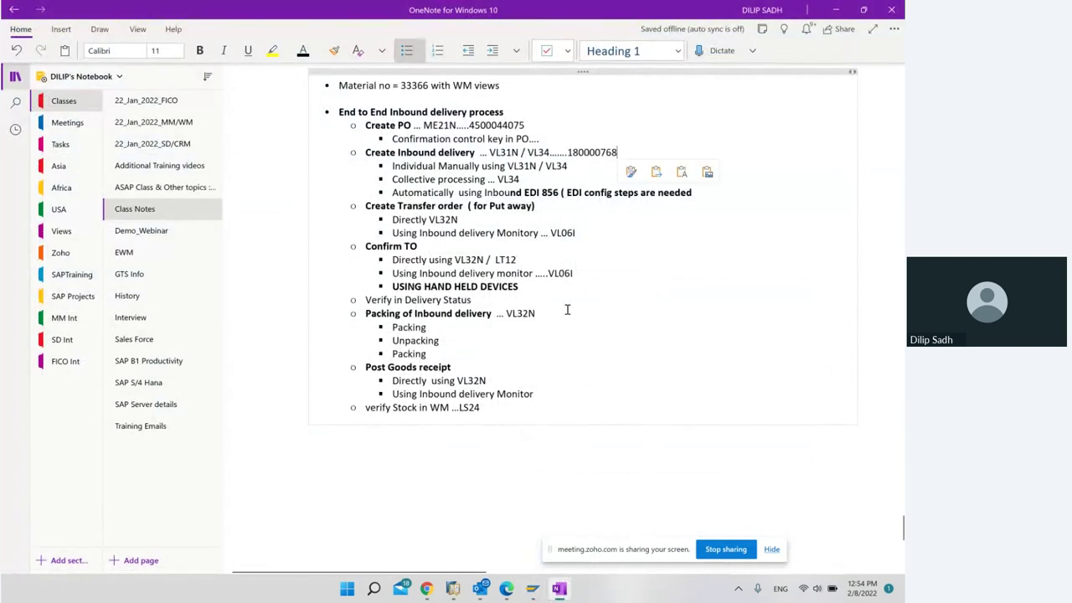
{"action": "left_click", "coordinate": [575, 520]}
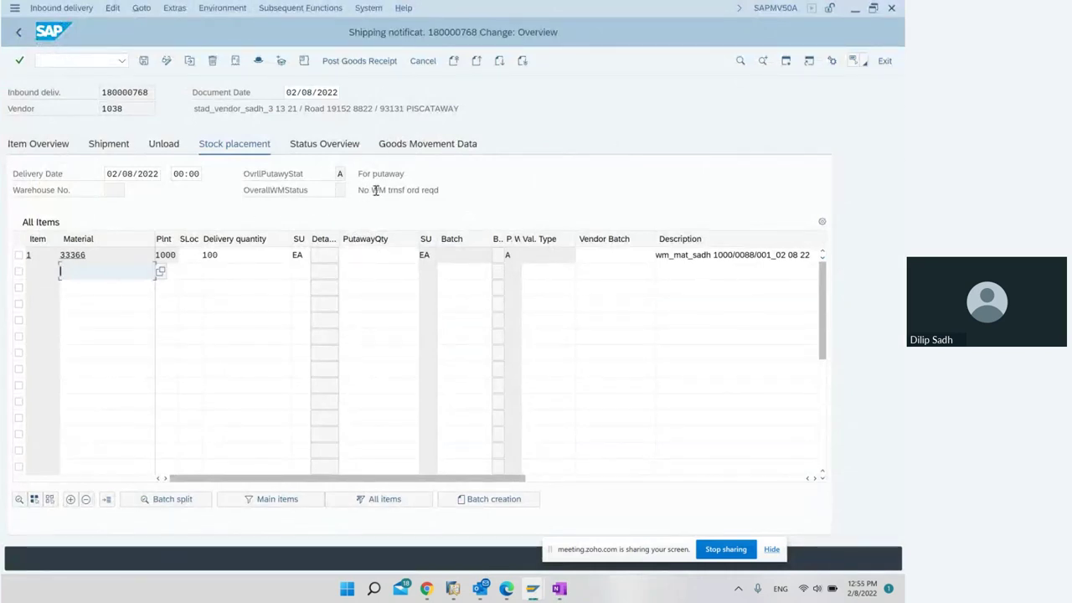
Set the storage location of the item with material 33366 to 0088, check the warehouse number and overall WM status, and save the inbound delivery
{"action": "left_click_drag", "start_coordinate": [450, 190], "coordinate": [345, 189]}
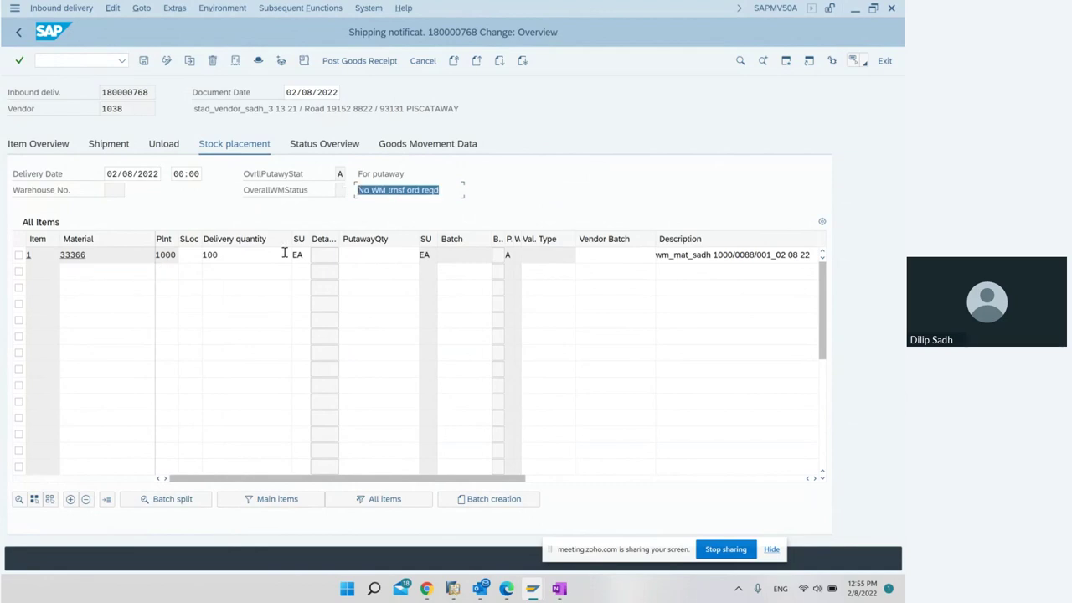
{"action": "left_click", "coordinate": [188, 257]}
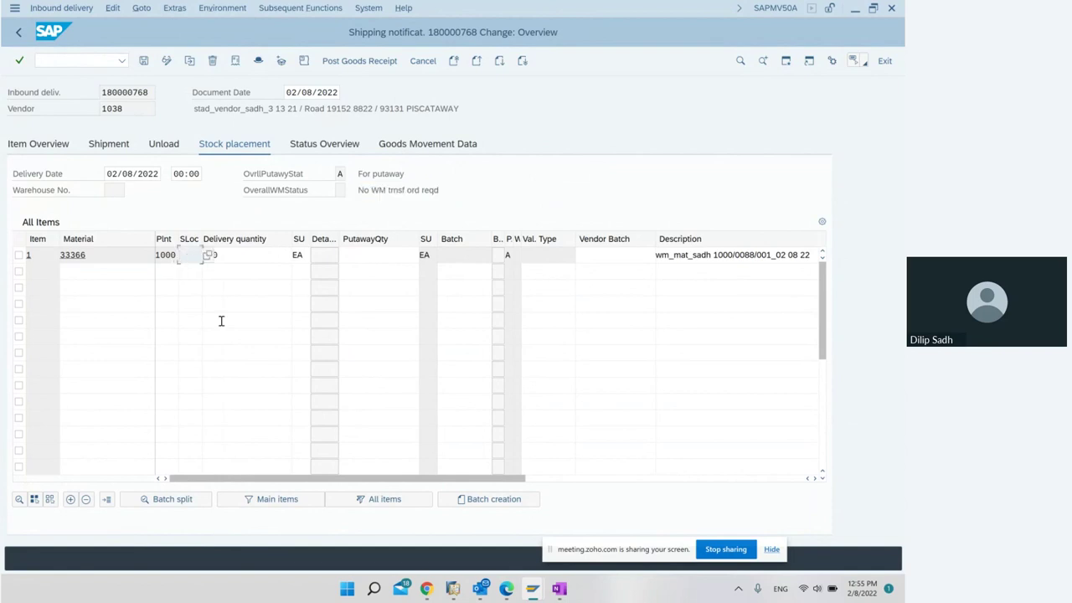
{"action": "key", "text": "BackSpace"}
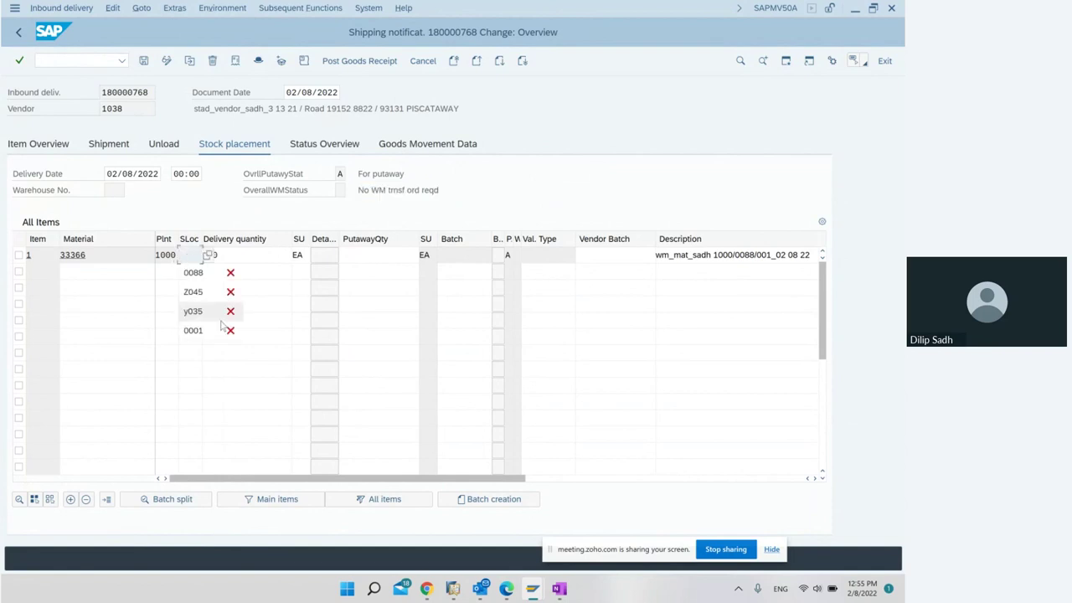
{"action": "left_click", "coordinate": [205, 273]}
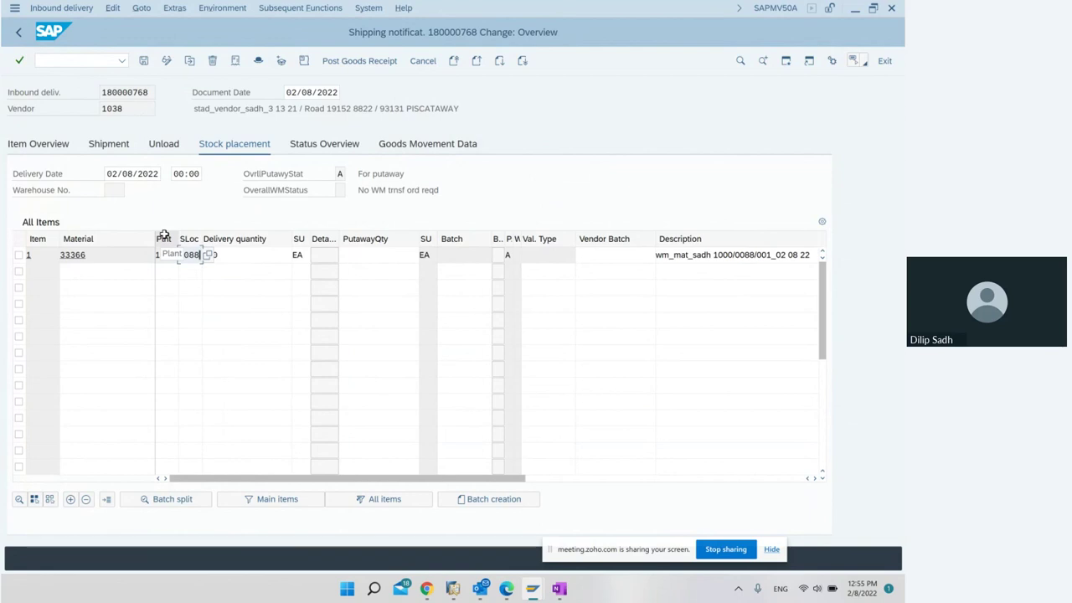
{"action": "key", "text": "Return"}
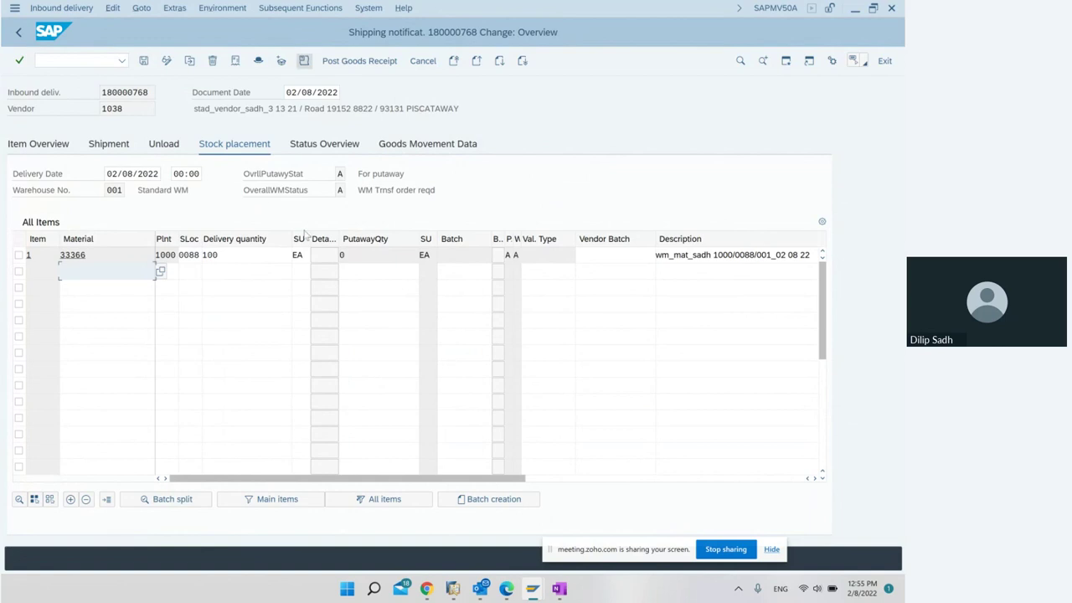
{"action": "left_click", "coordinate": [338, 189]}
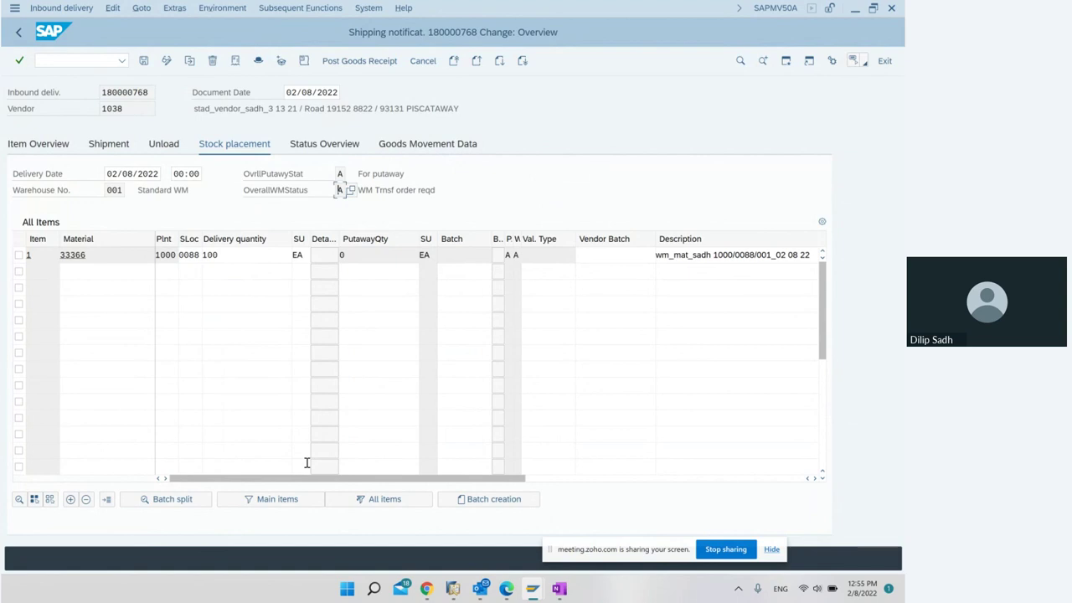
{"action": "left_click", "coordinate": [56, 198]}
{"action": "left_click", "coordinate": [109, 191]}
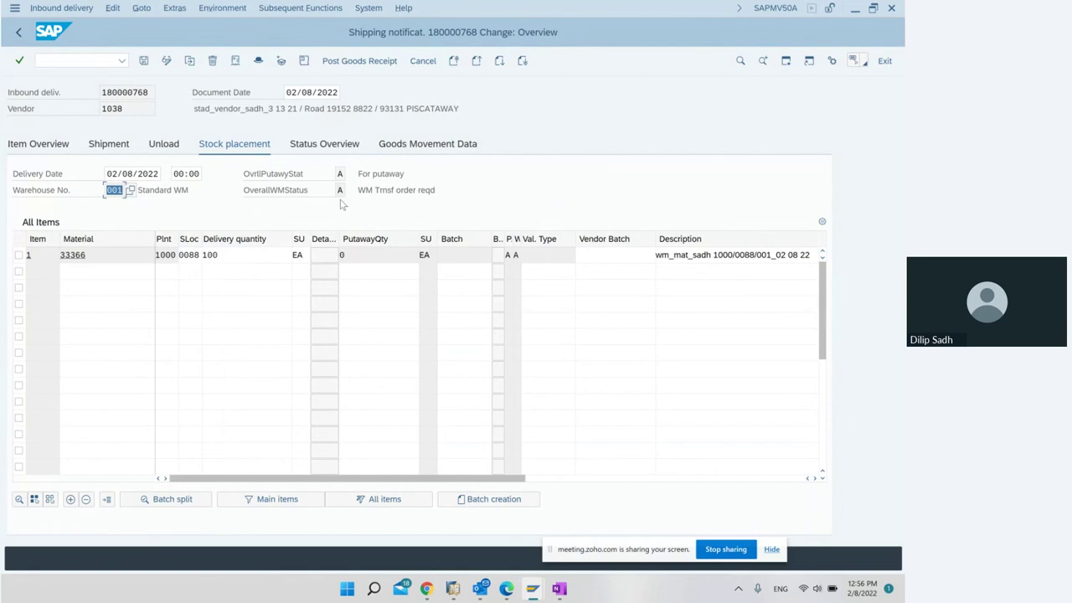
{"action": "left_click", "coordinate": [144, 62]}
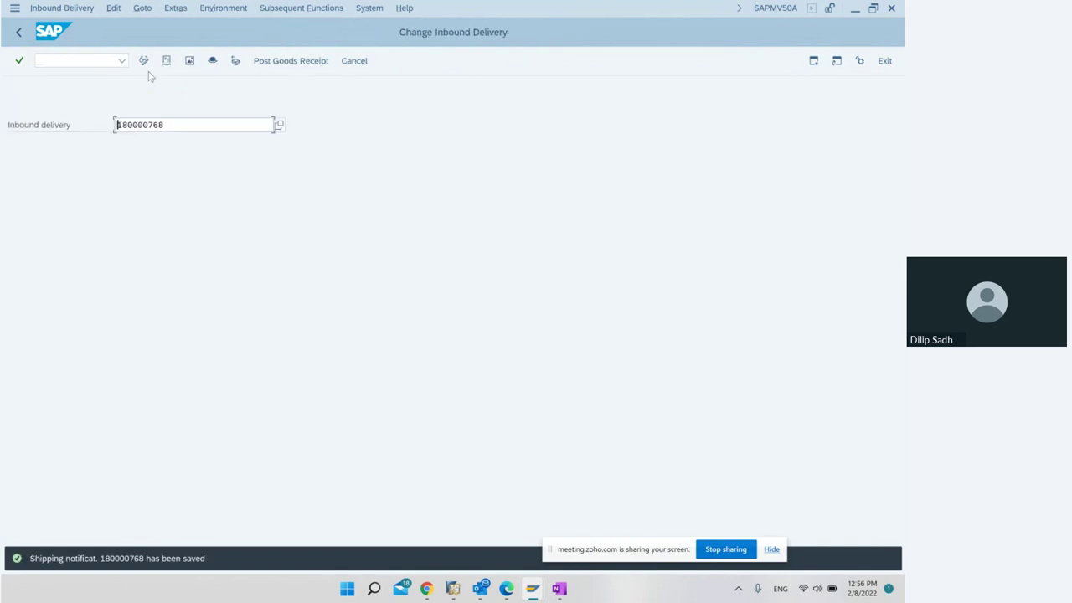
Reopen VL32N after consulting the OneNote notes, and start a transfer order for the inbound delivery with plant 1000
{"action": "left_click", "coordinate": [559, 589]}
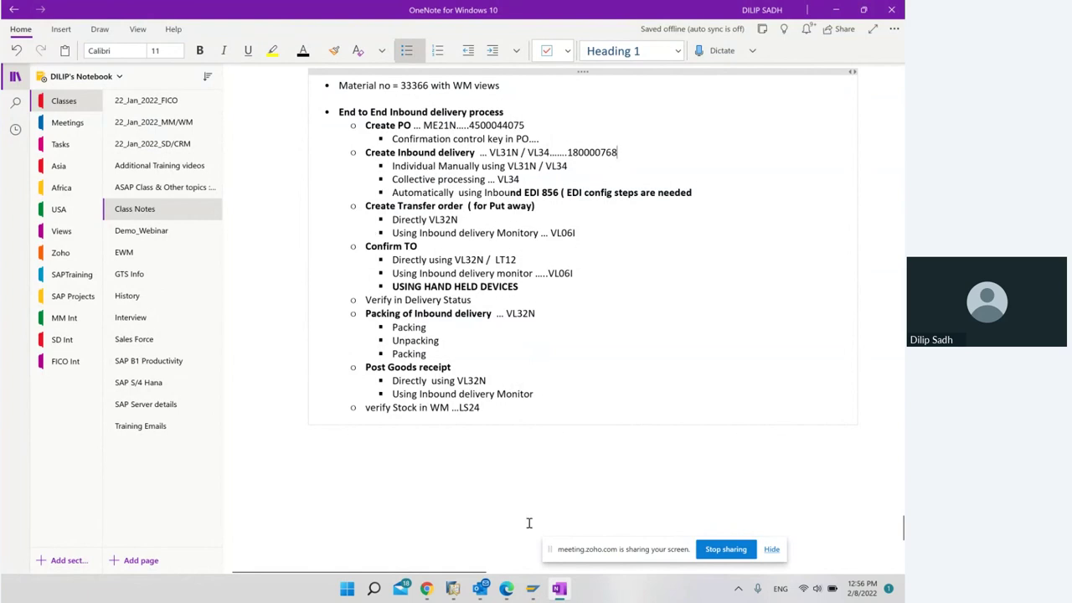
{"action": "mouse_move", "coordinate": [532, 594]}
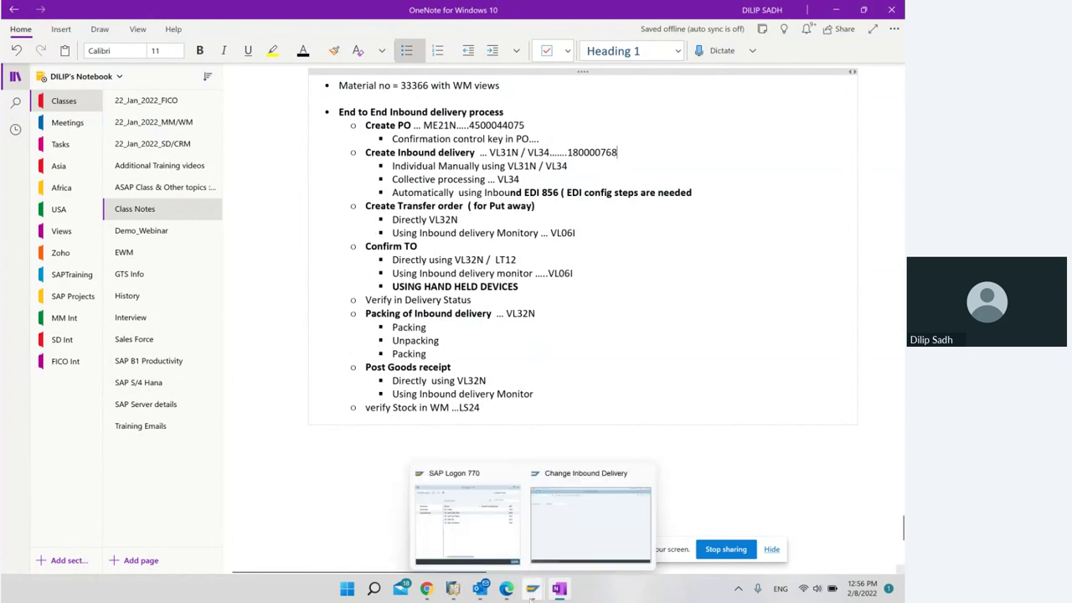
{"action": "left_click", "coordinate": [558, 554]}
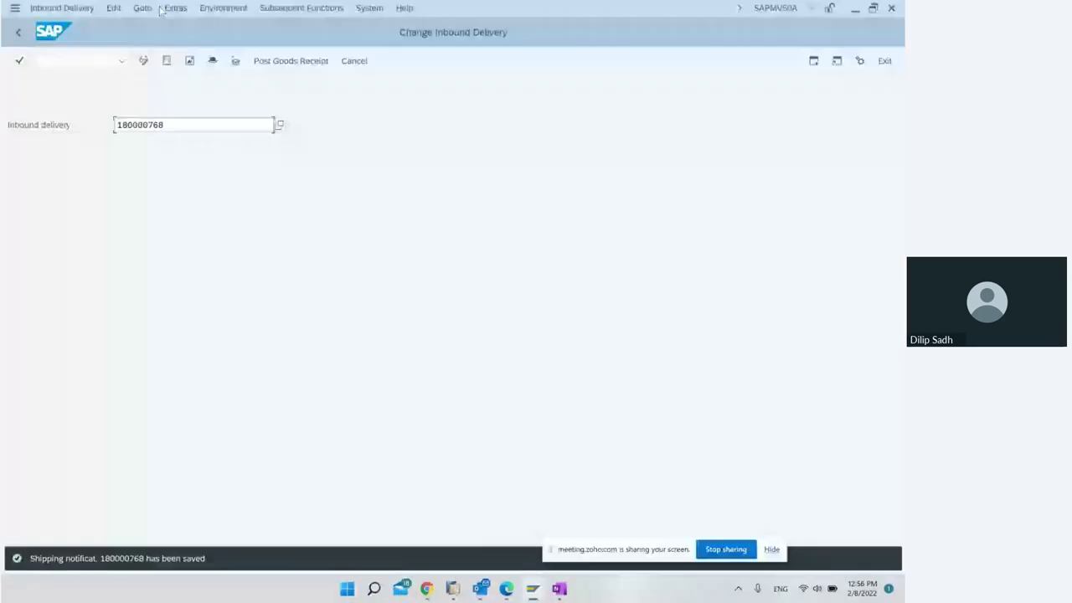
{"action": "left_click", "coordinate": [18, 32]}
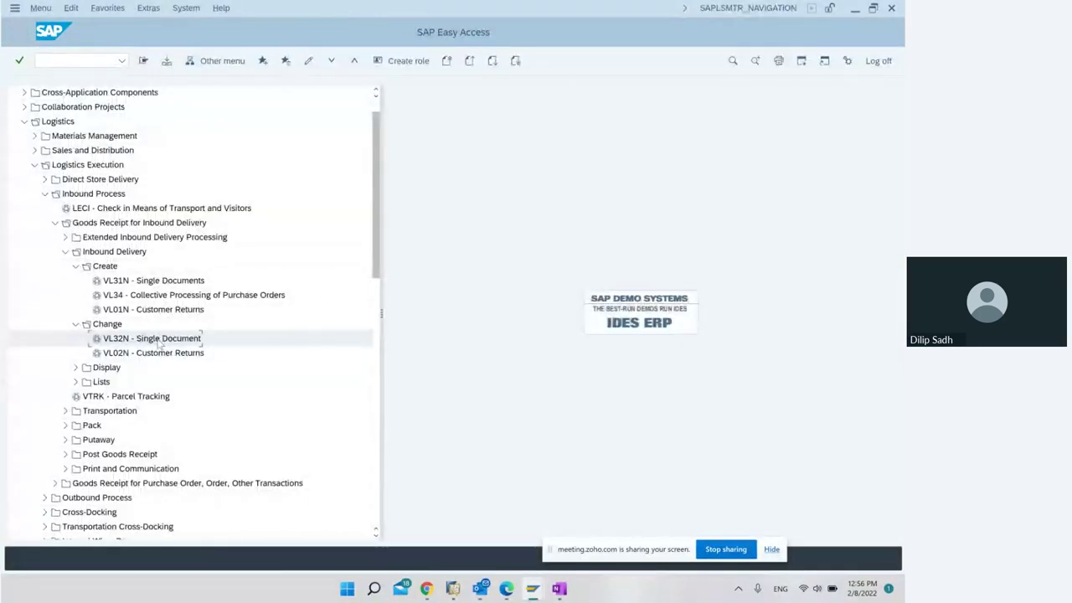
{"action": "double_click", "coordinate": [158, 339]}
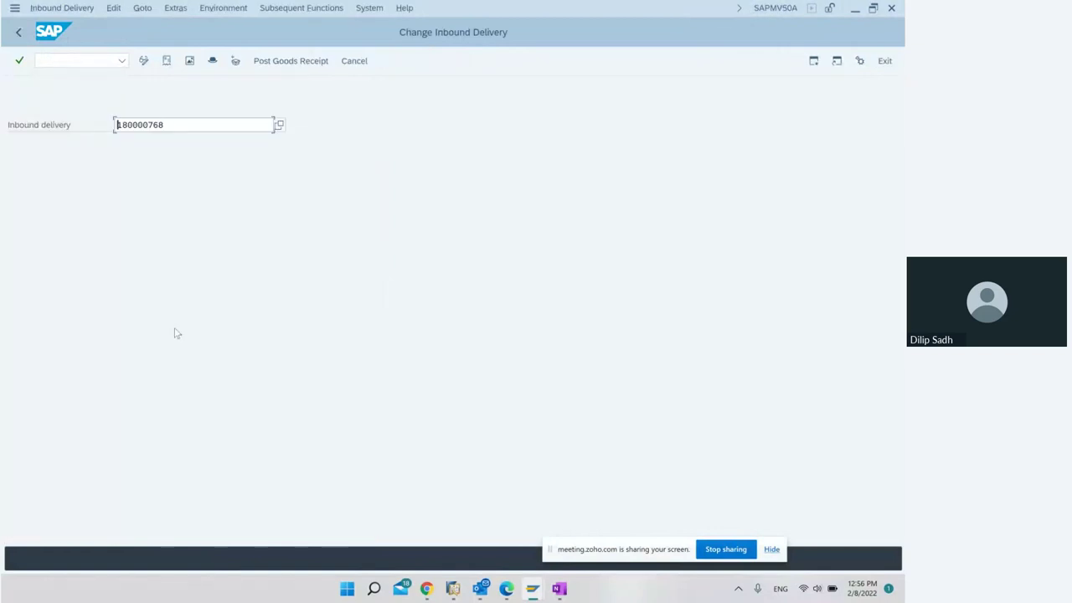
{"action": "left_click", "coordinate": [317, 10]}
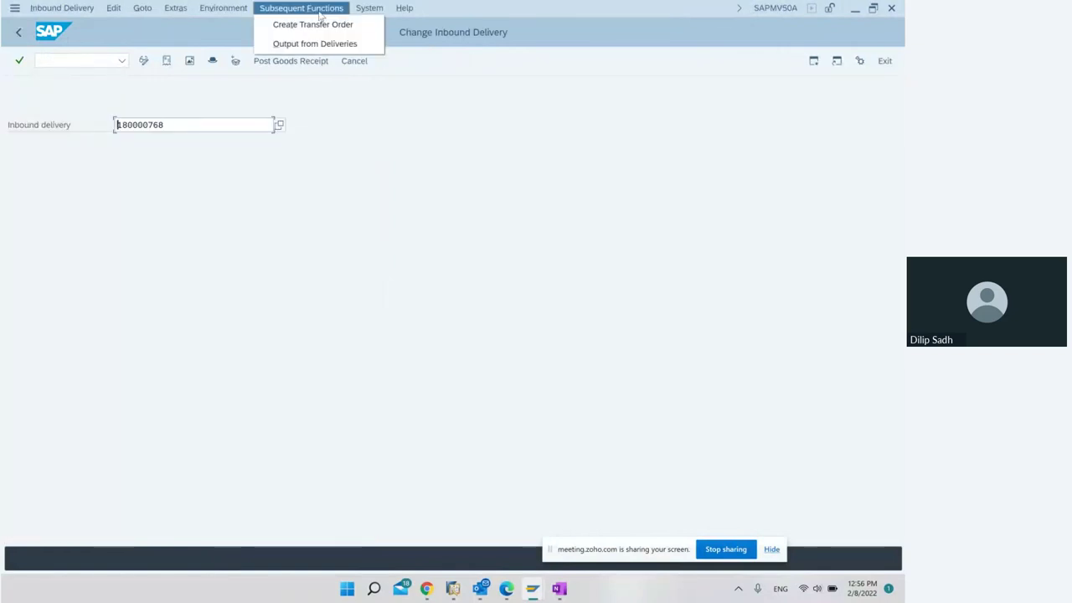
{"action": "left_click", "coordinate": [315, 26]}
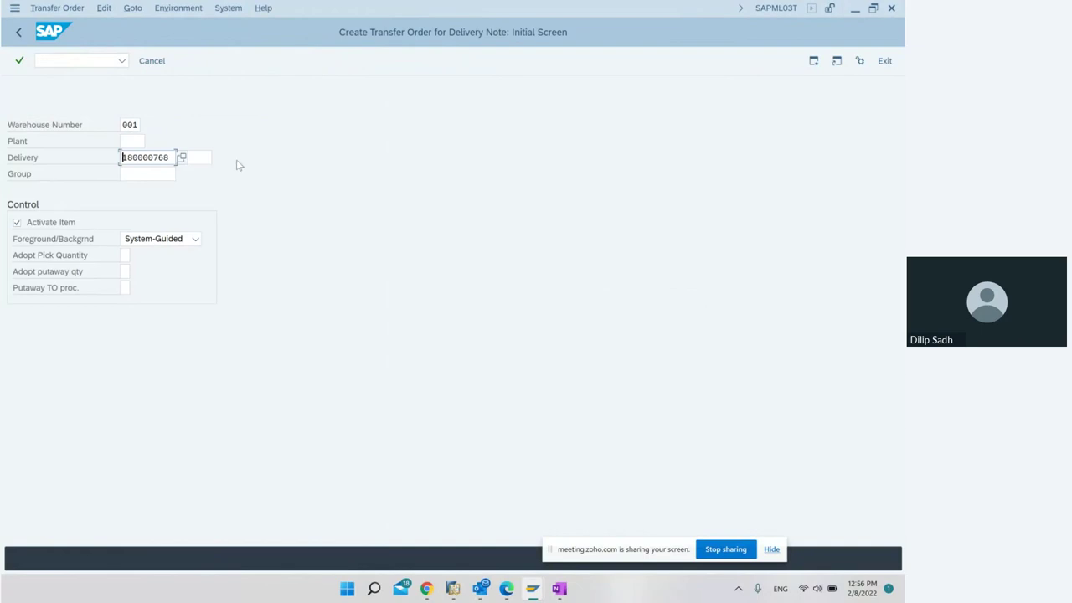
{"action": "left_click", "coordinate": [128, 144]}
{"action": "type", "text": "1000"}
{"action": "key", "text": "Return"}
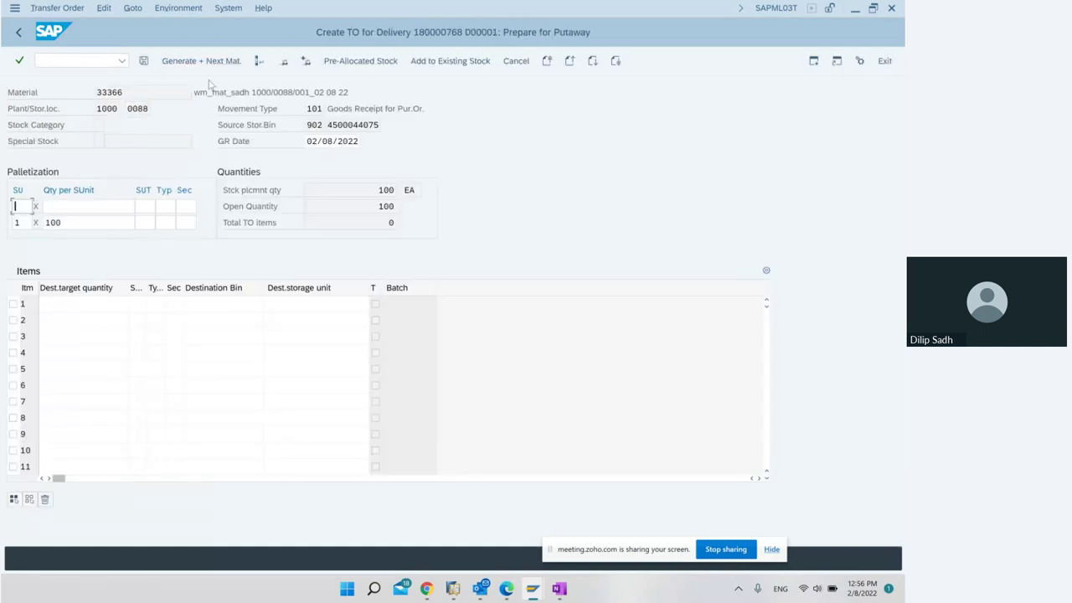
Generate the putaway item of the transfer order for material 33366, and leave the transaction without posting
{"action": "left_click", "coordinate": [350, 53]}
{"action": "left_click", "coordinate": [307, 62]}
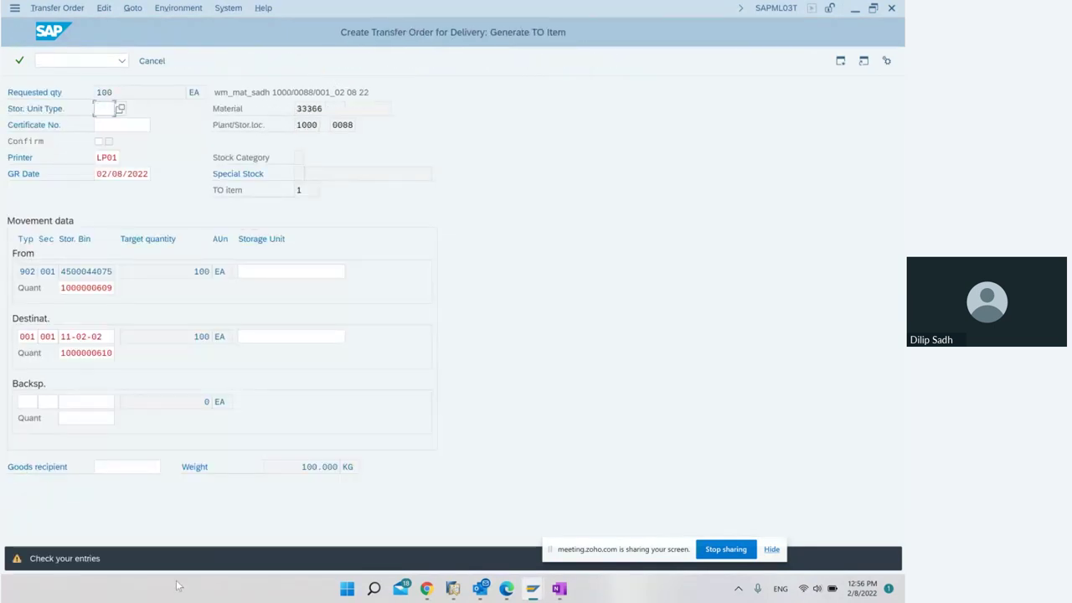
{"action": "key", "text": "Return"}
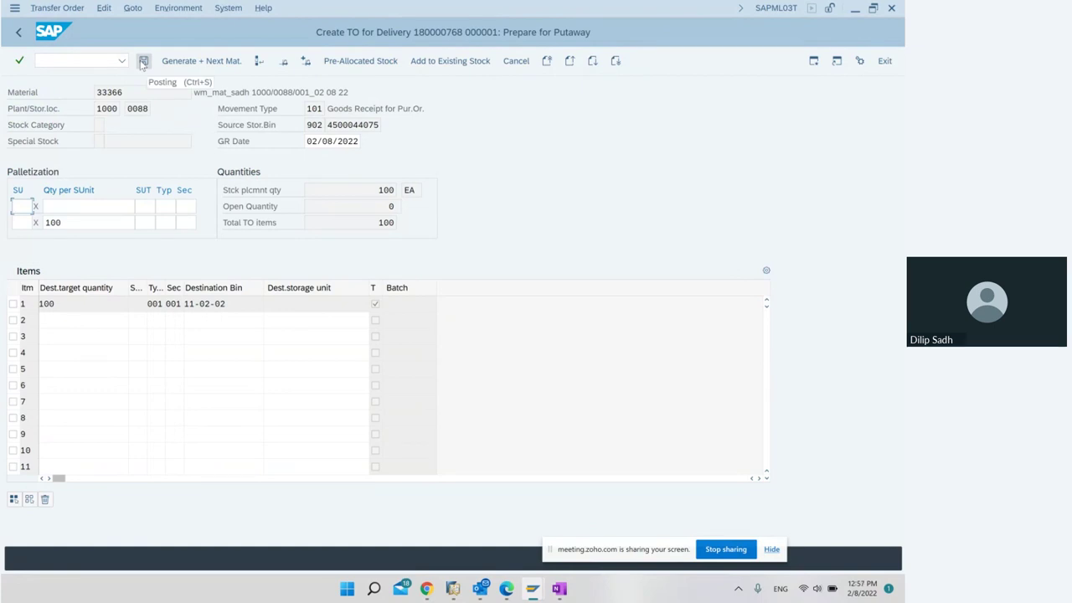
{"action": "left_click", "coordinate": [81, 60]}
{"action": "type", "text": "/n"}
{"action": "key", "text": "Return"}
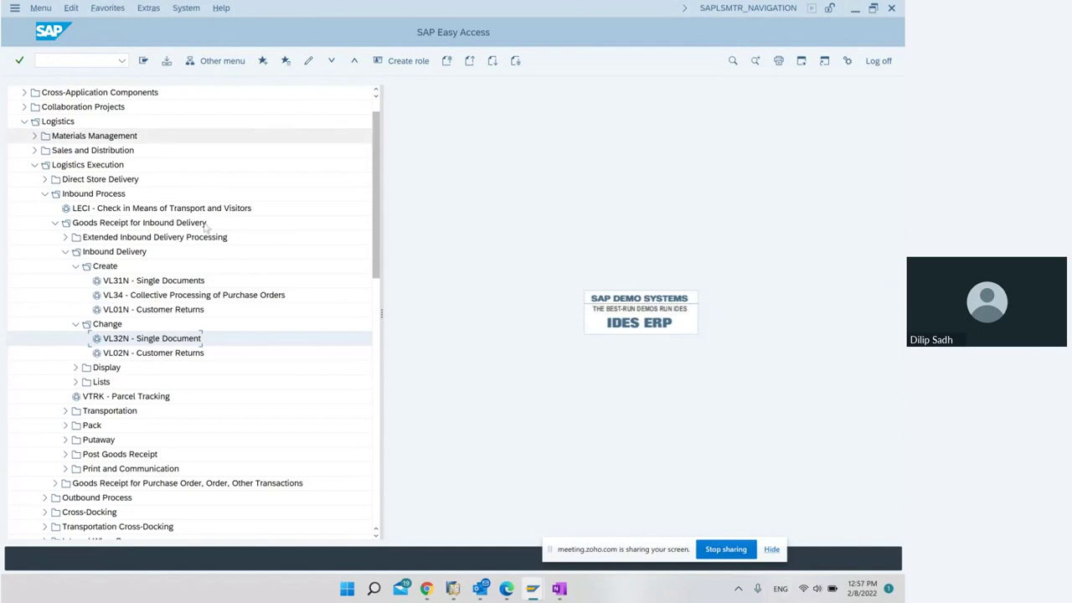
Open VL06I - Inbound Delivery Monitor from the Inbound Delivery lists, and bring up its For Putaway selection
{"action": "left_click", "coordinate": [570, 594]}
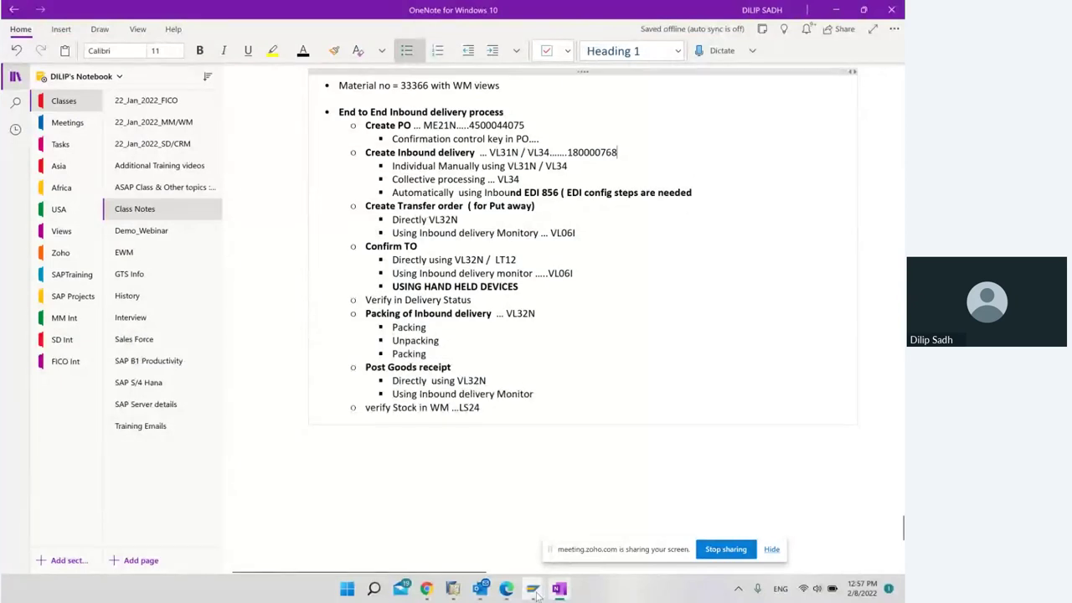
{"action": "mouse_move", "coordinate": [532, 590]}
{"action": "left_click", "coordinate": [567, 536]}
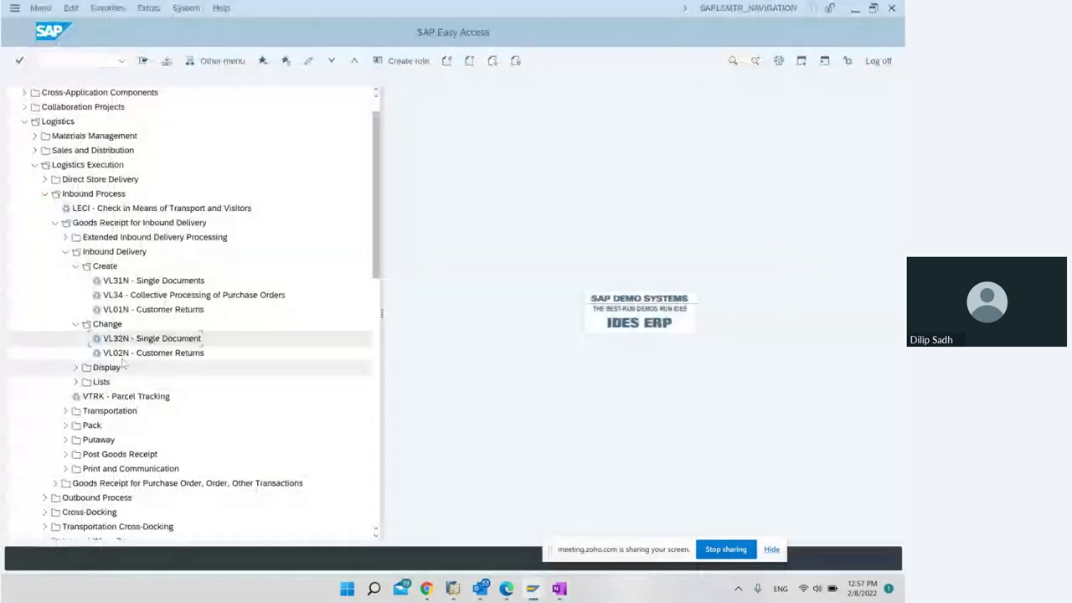
{"action": "left_click", "coordinate": [76, 266]}
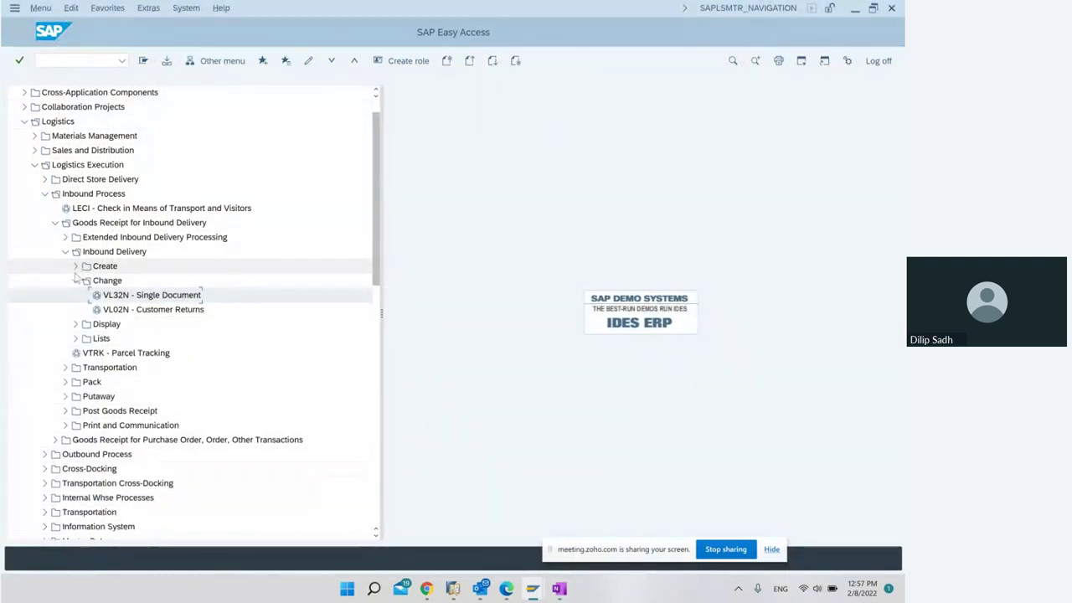
{"action": "left_click", "coordinate": [76, 280]}
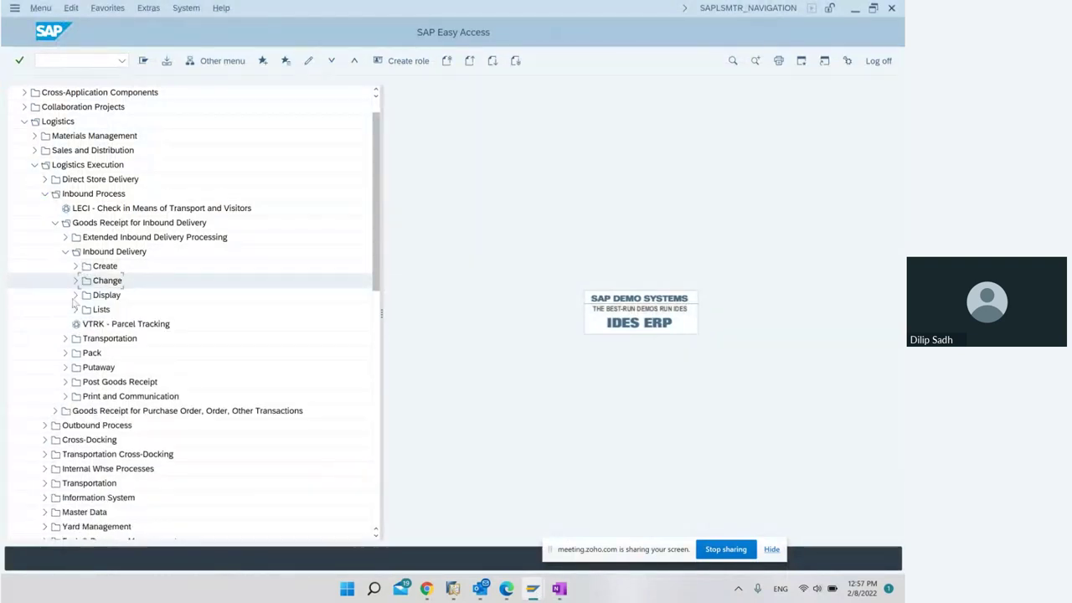
{"action": "left_click", "coordinate": [90, 315]}
{"action": "left_click", "coordinate": [76, 310]}
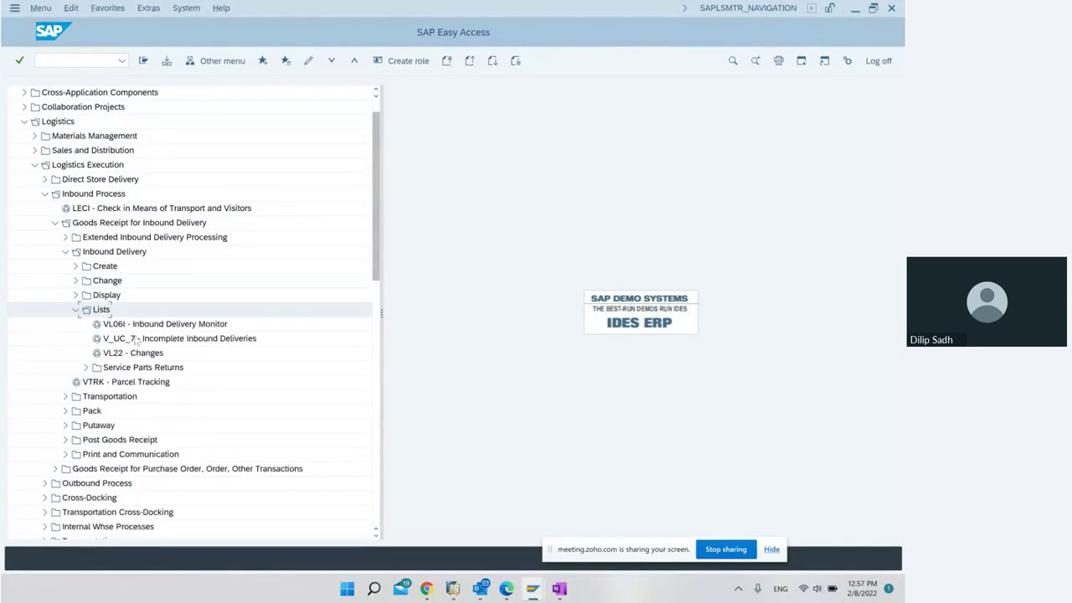
{"action": "left_click", "coordinate": [167, 325]}
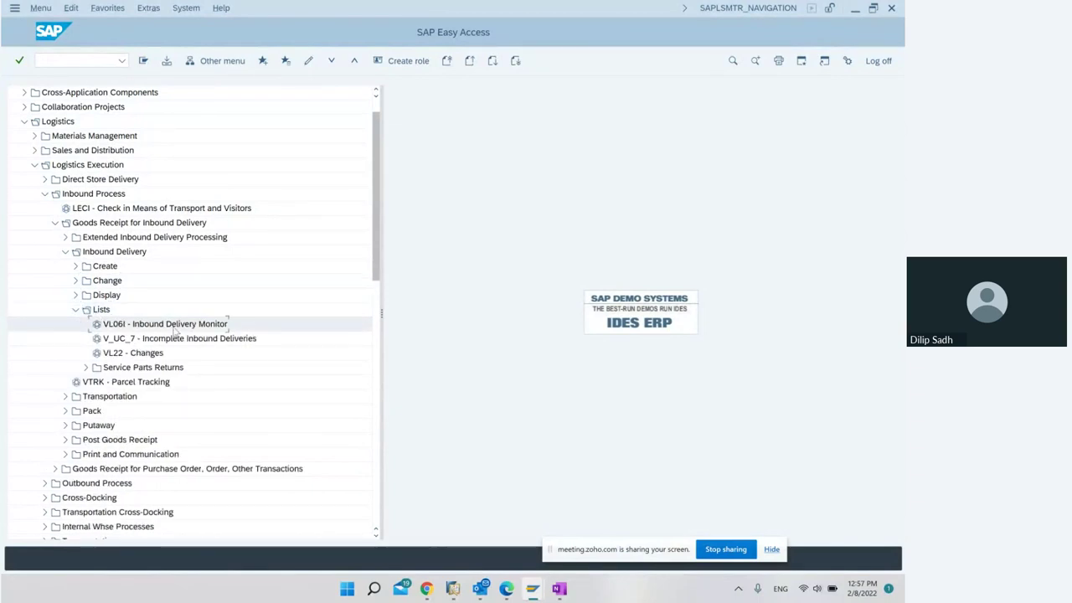
{"action": "double_click", "coordinate": [173, 325]}
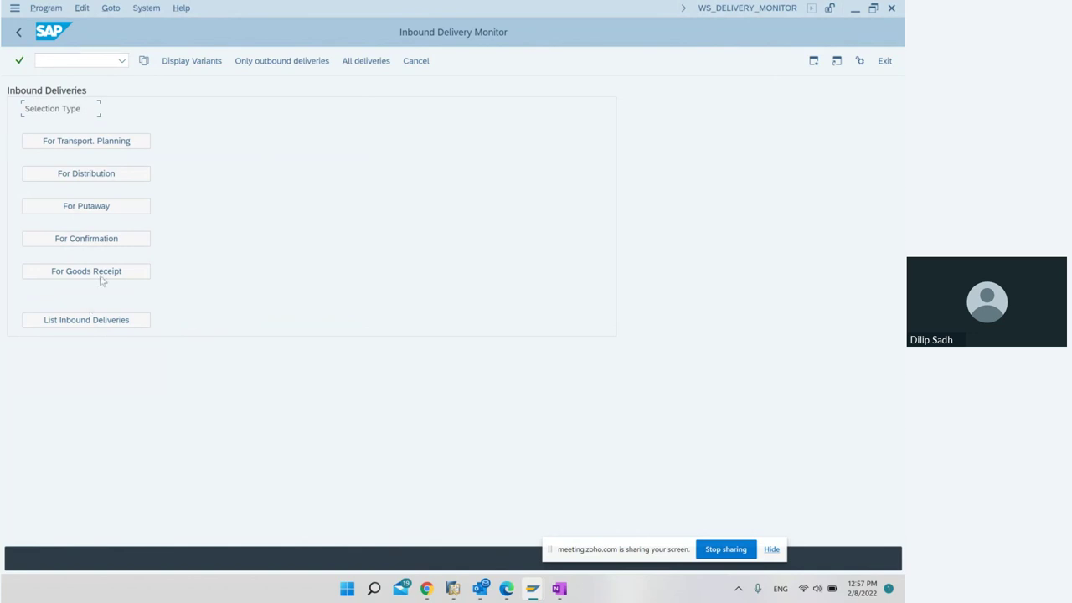
{"action": "left_click", "coordinate": [112, 208]}
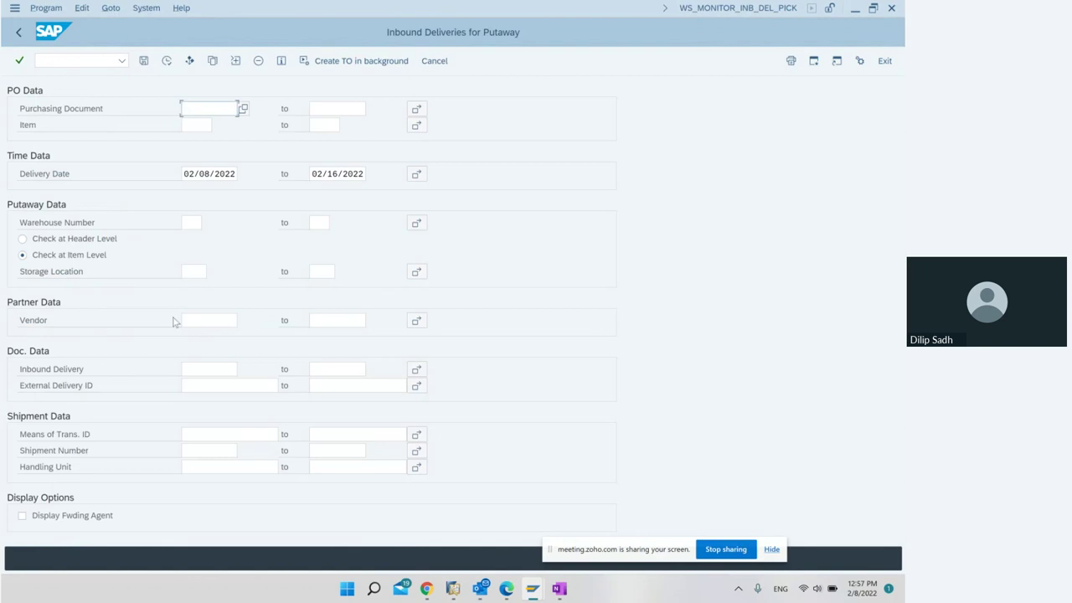
List the inbound delivery for material 33366 for putaway by its delivery number, and start its transfer order in the foreground with plant 1000
{"action": "left_click", "coordinate": [194, 368]}
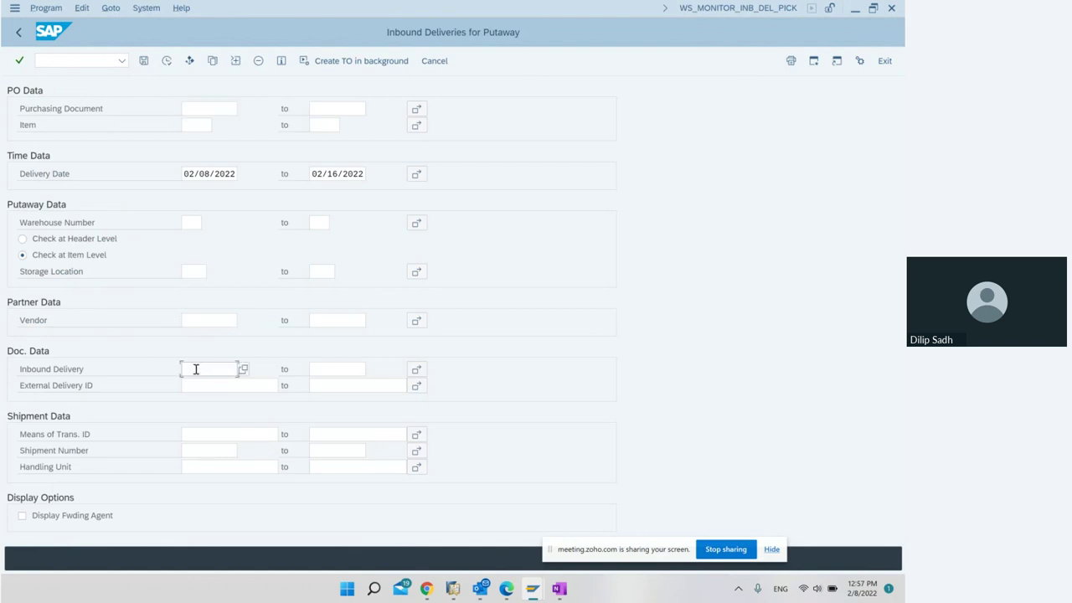
{"action": "type", "text": "180000768"}
{"action": "left_click", "coordinate": [166, 62]}
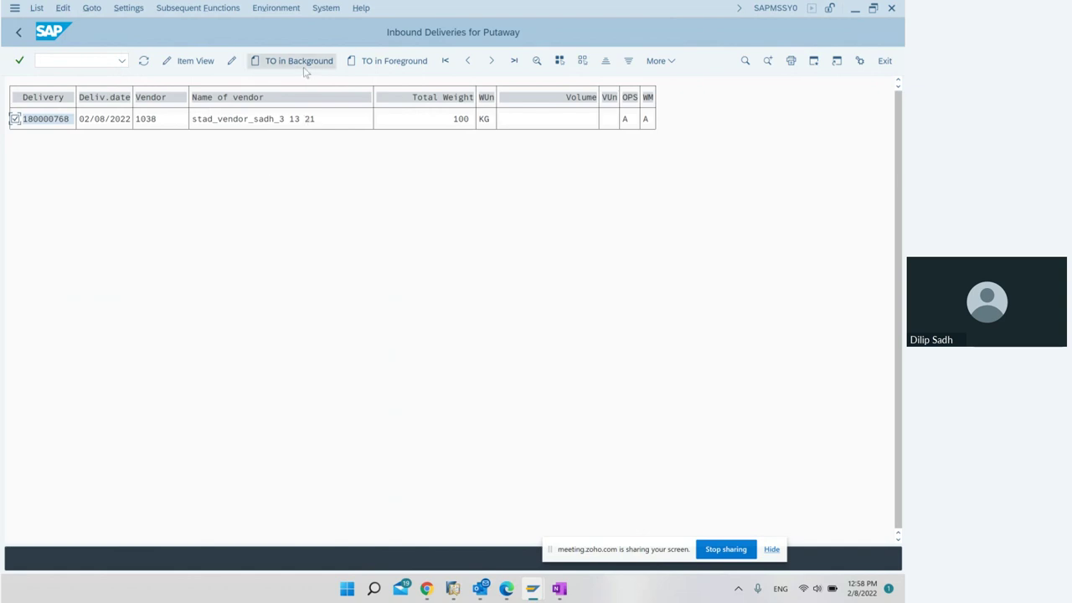
{"action": "left_click", "coordinate": [391, 61]}
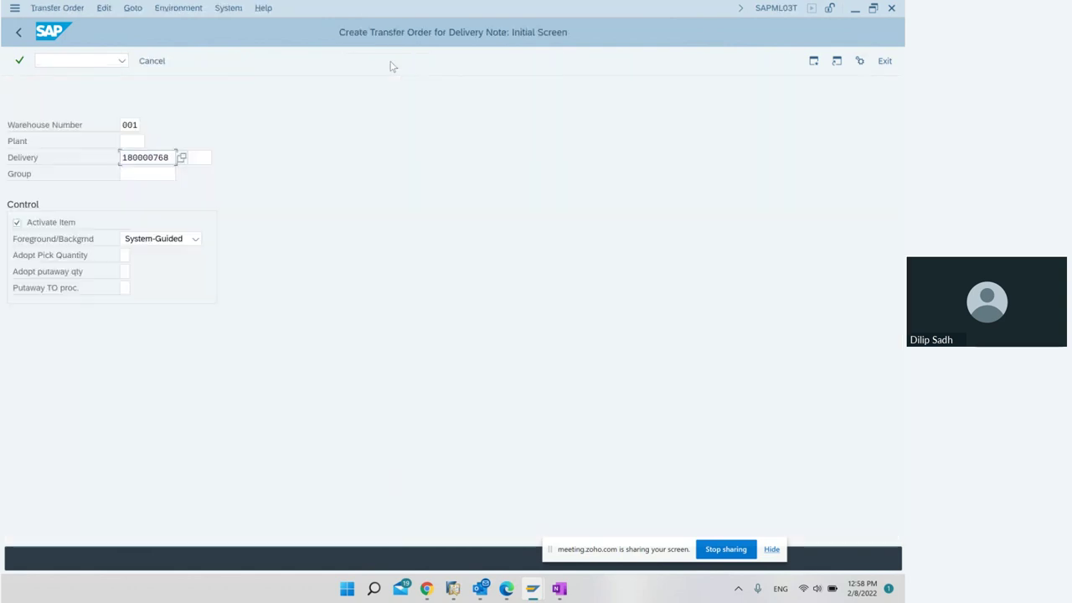
{"action": "left_click", "coordinate": [133, 140]}
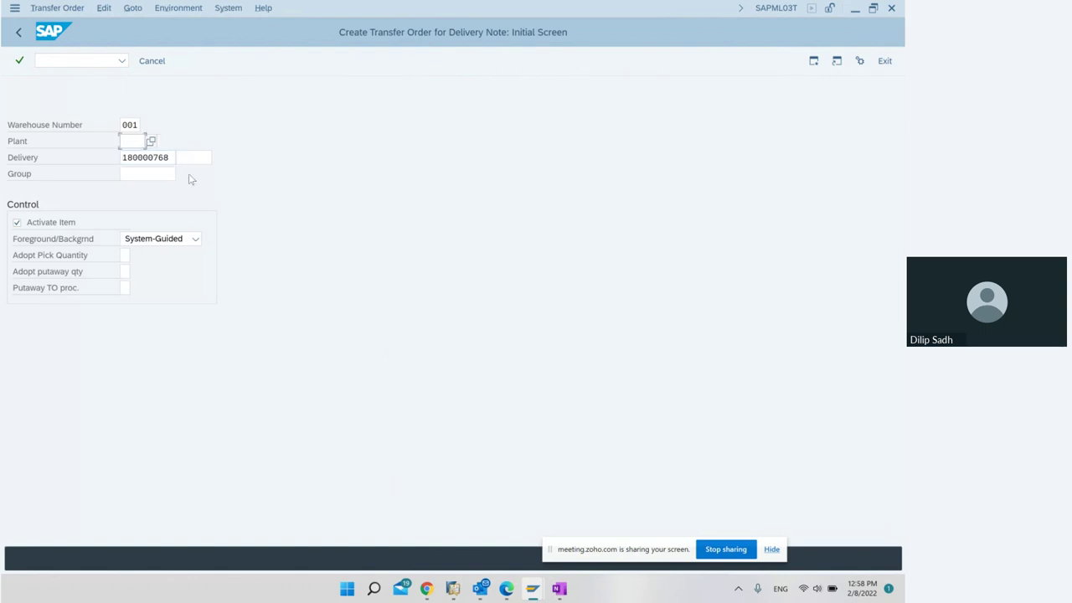
{"action": "type", "text": "1000"}
{"action": "key", "text": "Return"}
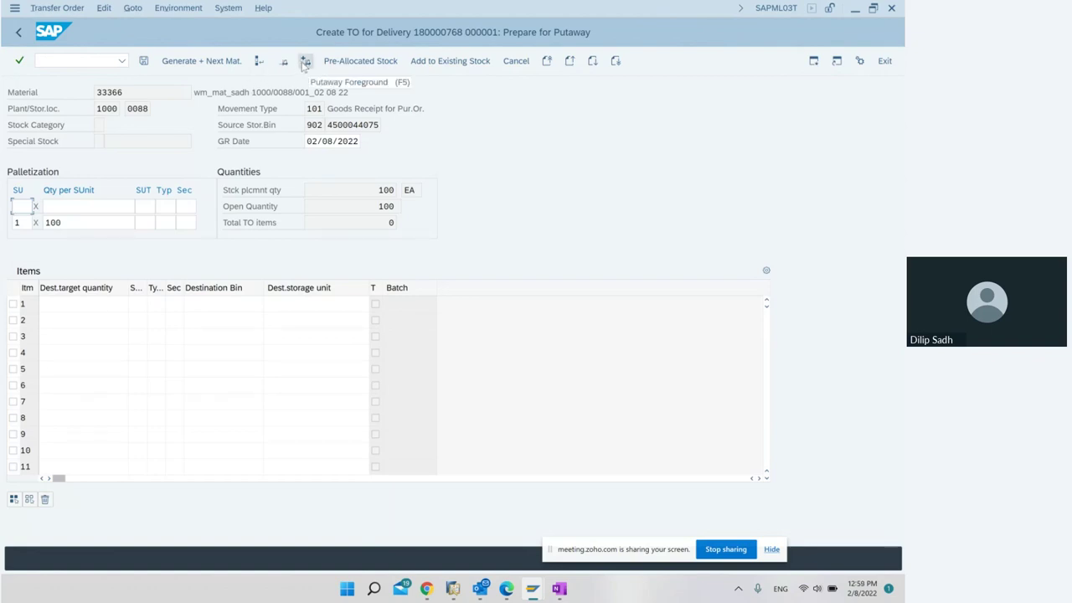
Generate the putaway item for material 33366 in the foreground, check its destination bin, and post the transfer order
{"action": "left_click", "coordinate": [305, 62]}
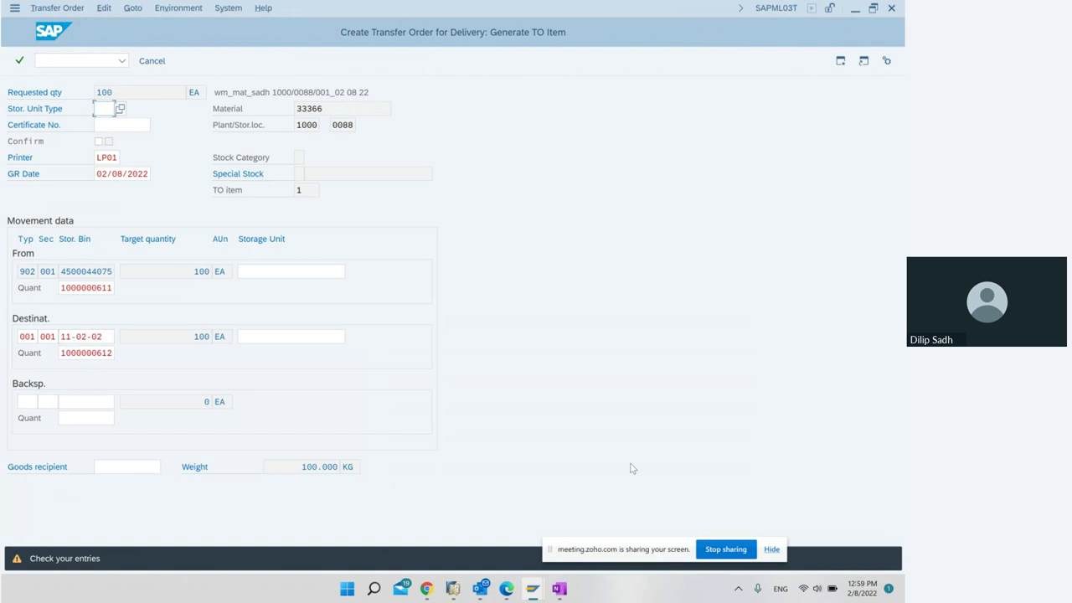
{"action": "key", "text": "Return"}
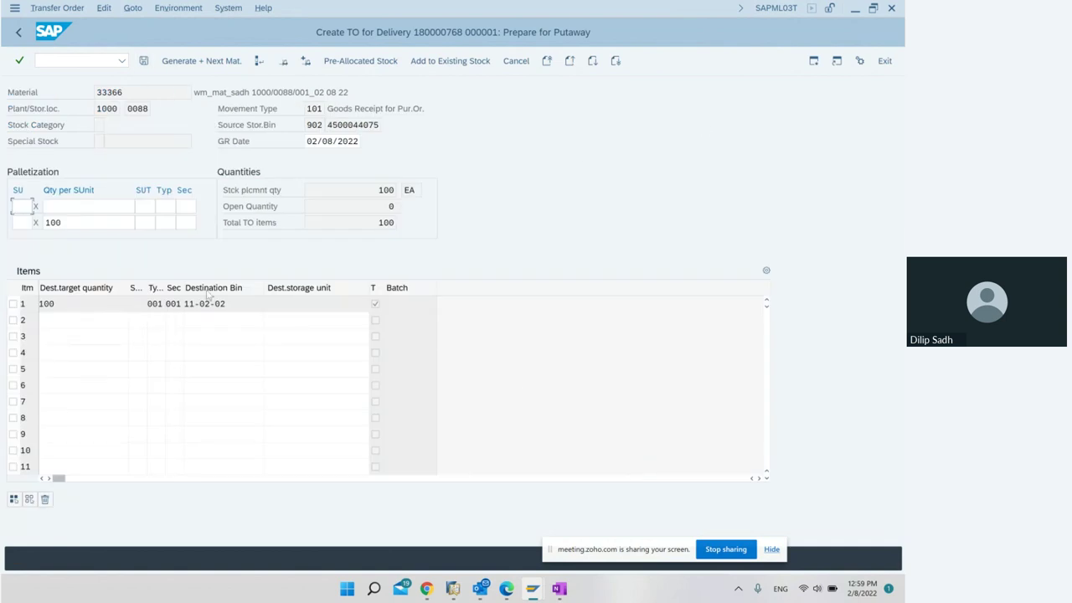
{"action": "left_click_drag", "start_coordinate": [230, 303], "coordinate": [164, 306]}
{"action": "left_click", "coordinate": [144, 62]}
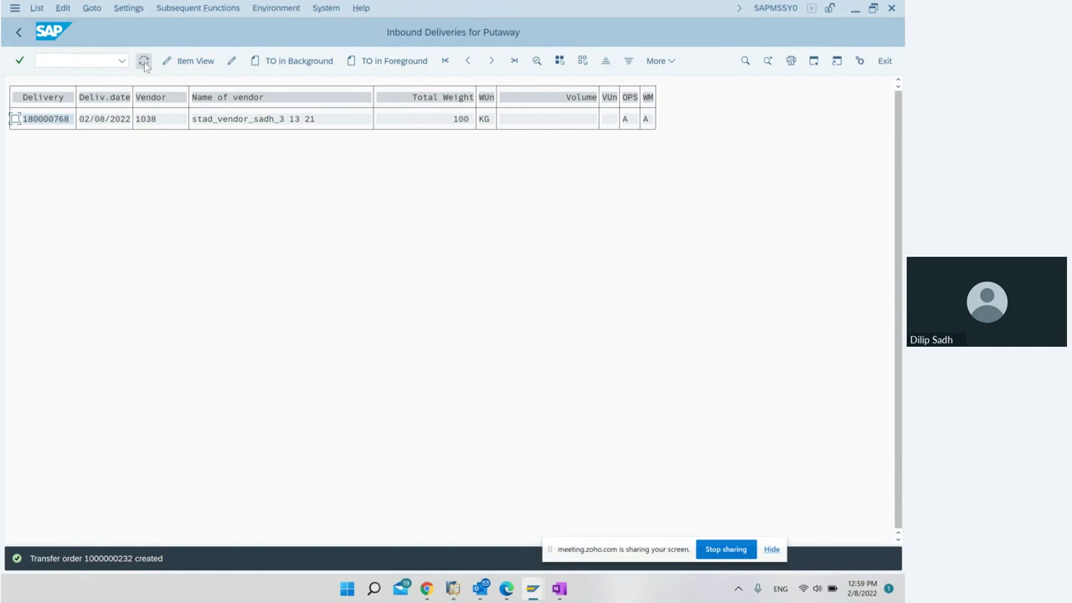
Return to the Inbound Delivery Monitor's initial screen, and consult the Confirm TO steps in the OneNote class notes
{"action": "left_click", "coordinate": [17, 35]}
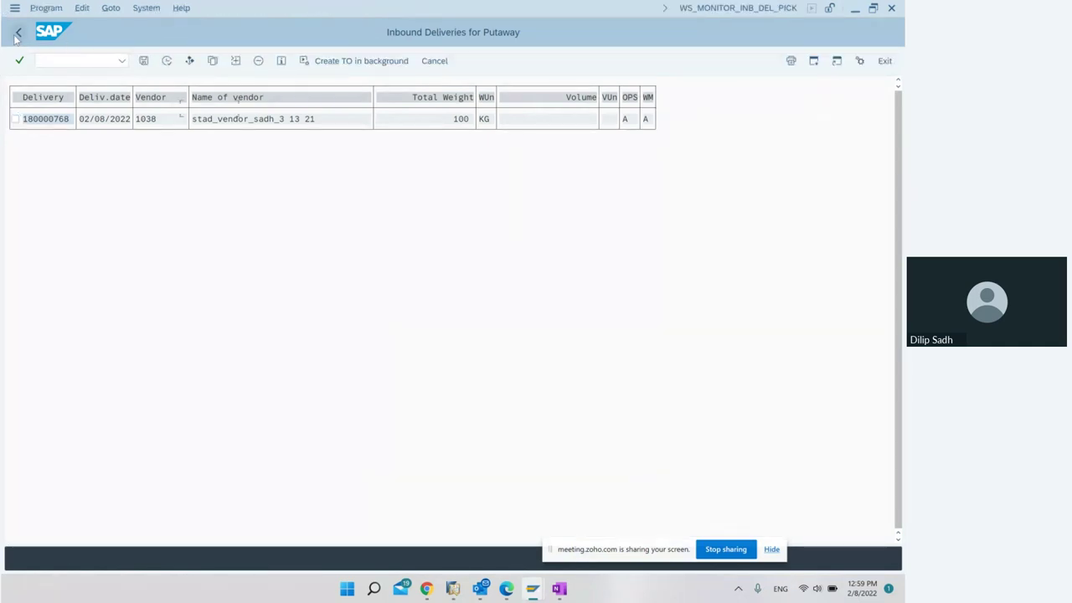
{"action": "left_click", "coordinate": [18, 33]}
{"action": "left_click", "coordinate": [18, 34]}
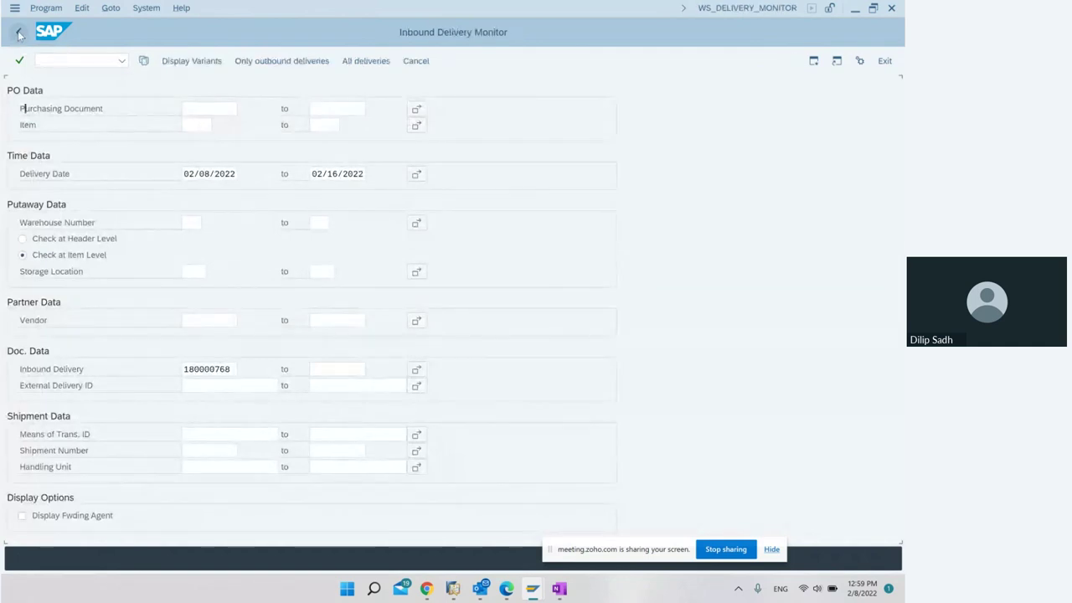
{"action": "mouse_move", "coordinate": [542, 586]}
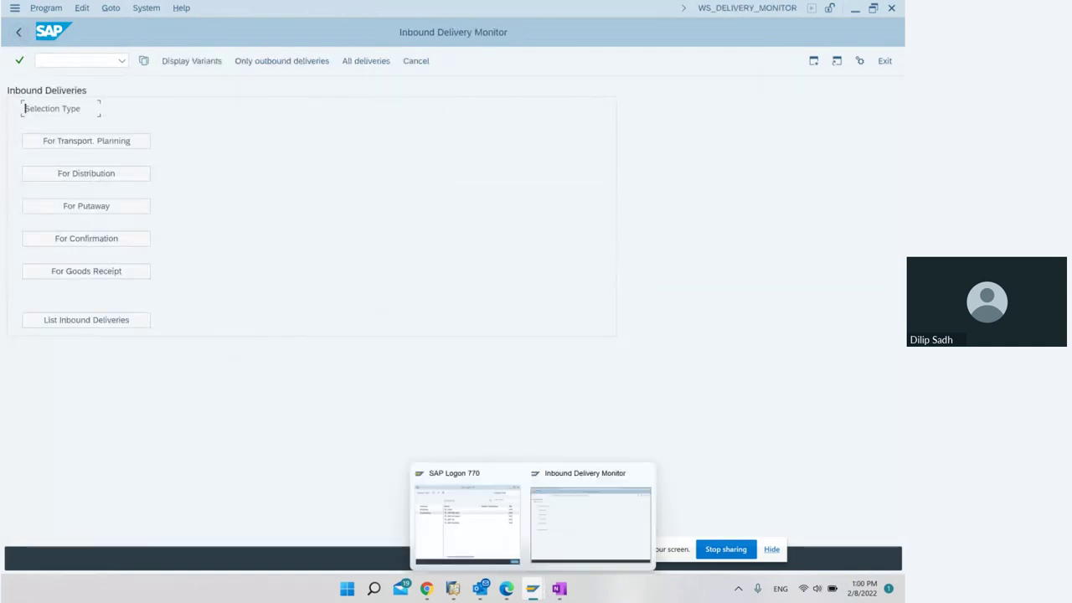
{"action": "left_click", "coordinate": [558, 590]}
{"action": "left_click_drag", "start_coordinate": [362, 244], "coordinate": [416, 240]}
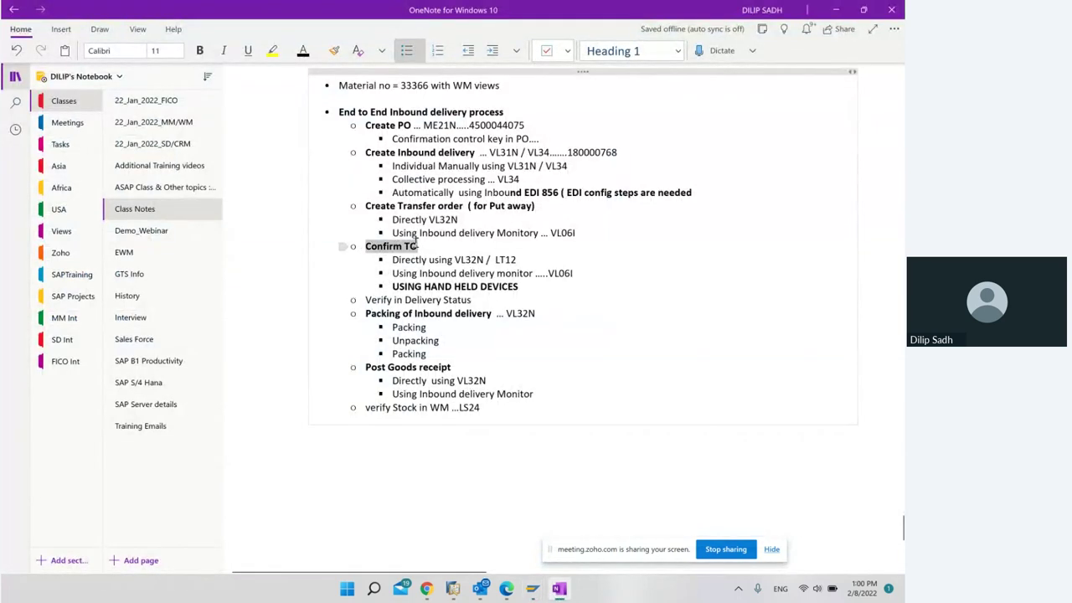
{"action": "left_click", "coordinate": [435, 328]}
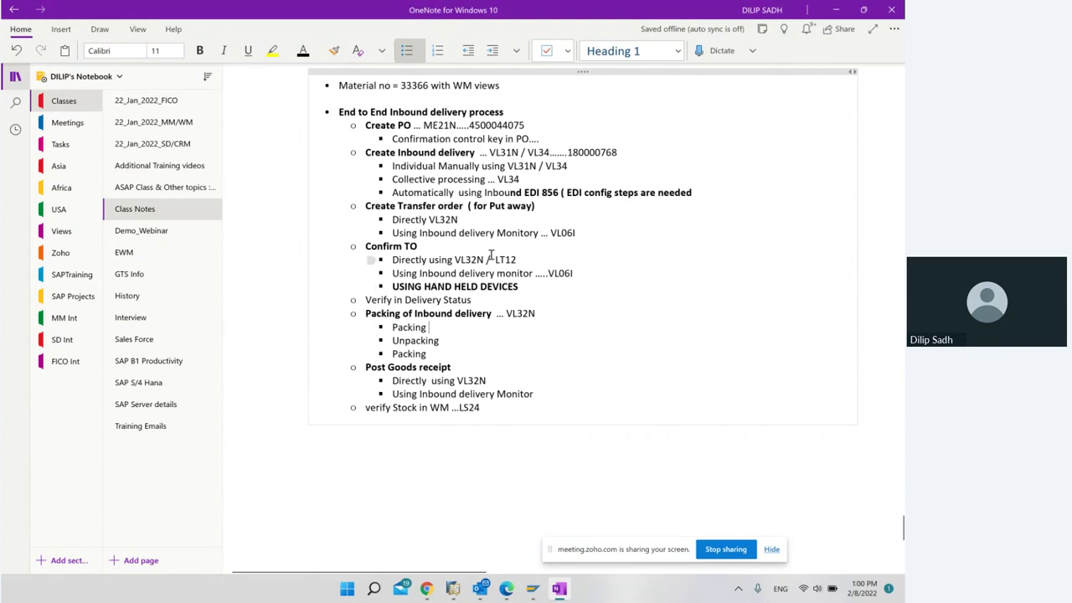
Switch back to SAP, leave the Inbound Delivery Monitor, and open LT12 - In One Step for putaway transfer order confirmation
{"action": "mouse_move", "coordinate": [532, 591]}
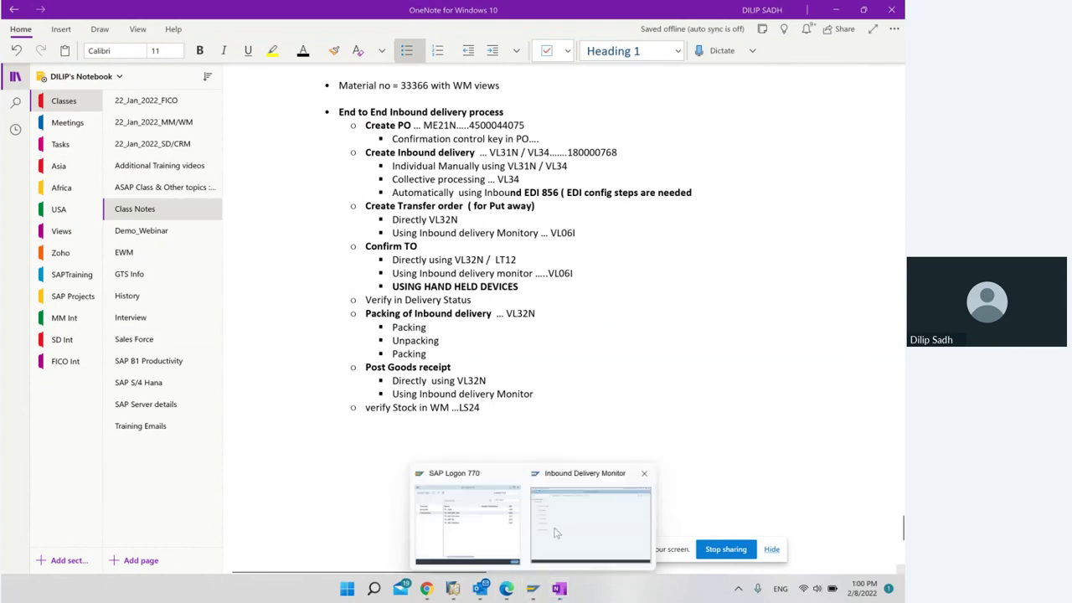
{"action": "left_click", "coordinate": [598, 519]}
{"action": "left_click", "coordinate": [17, 32]}
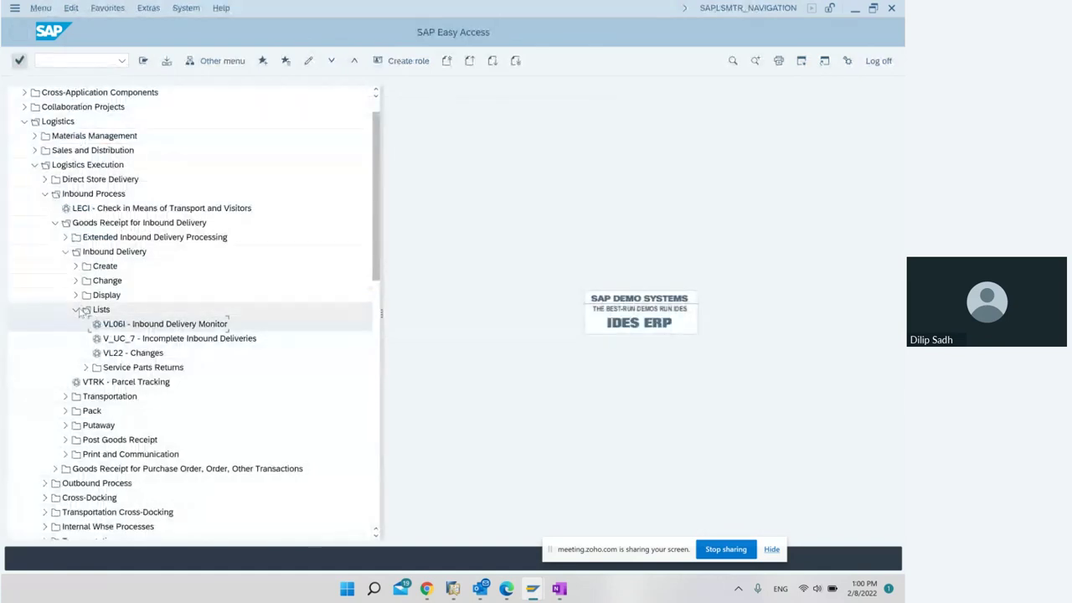
{"action": "left_click", "coordinate": [76, 309]}
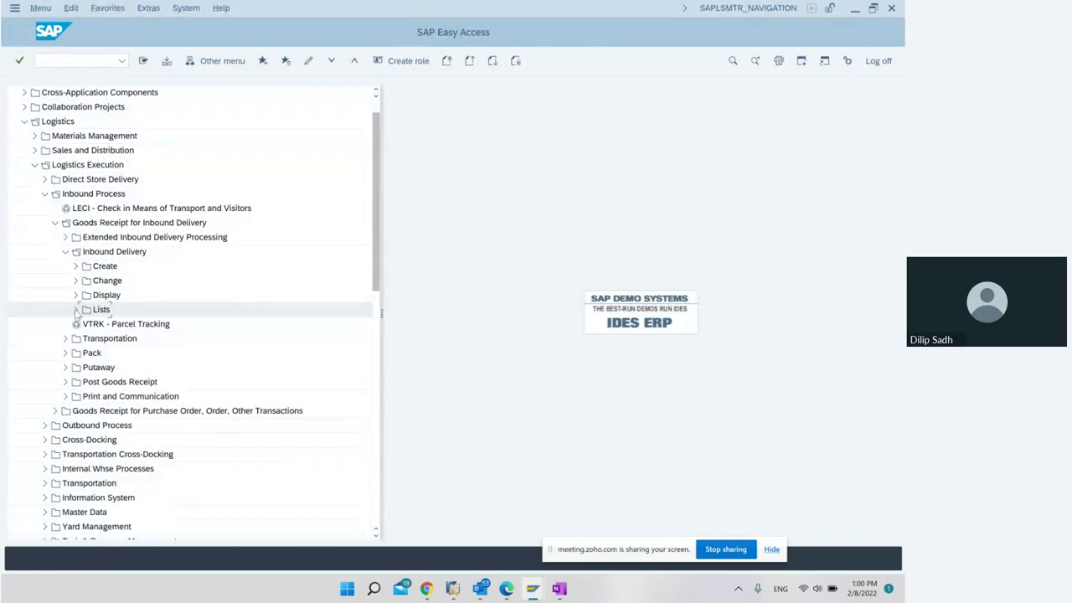
{"action": "left_click", "coordinate": [65, 251]}
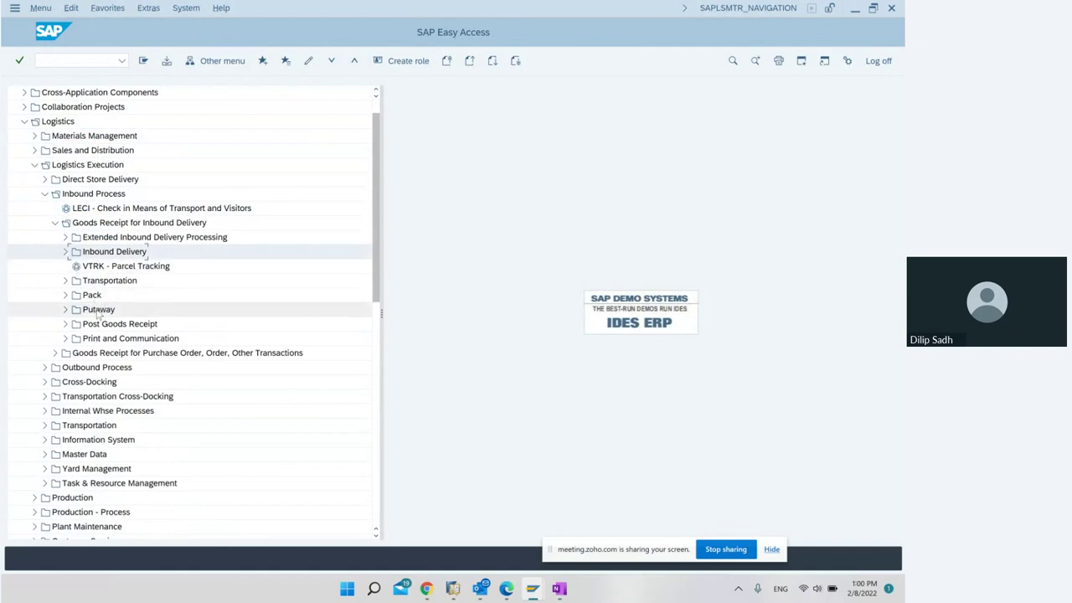
{"action": "left_click", "coordinate": [67, 311]}
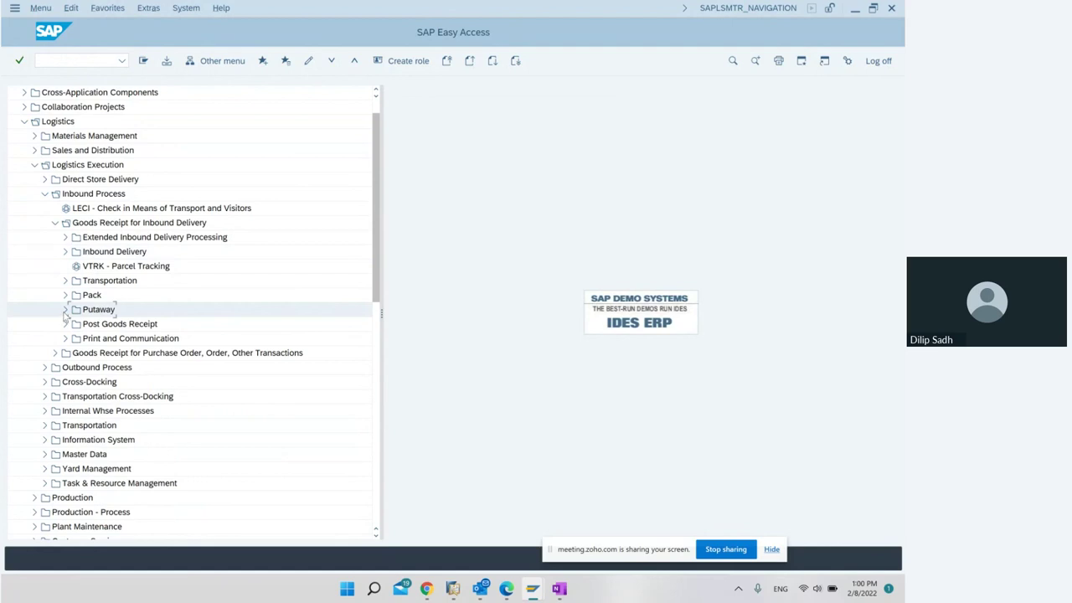
{"action": "left_click", "coordinate": [65, 311]}
{"action": "left_click", "coordinate": [130, 311]}
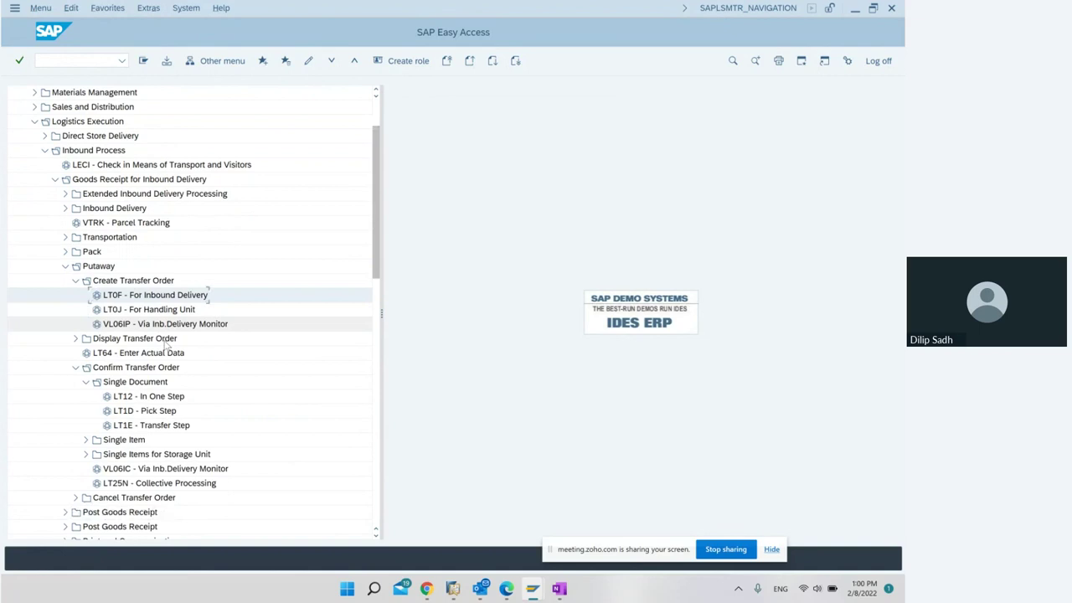
{"action": "scroll", "coordinate": [166, 343], "scroll_direction": "down", "scroll_amount": 1}
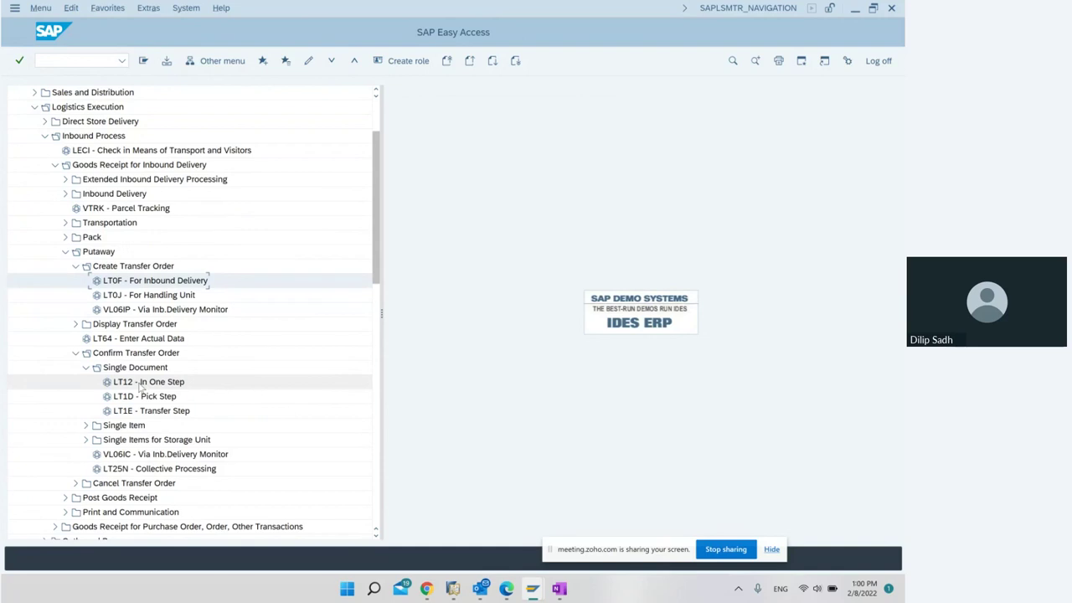
{"action": "double_click", "coordinate": [140, 382]}
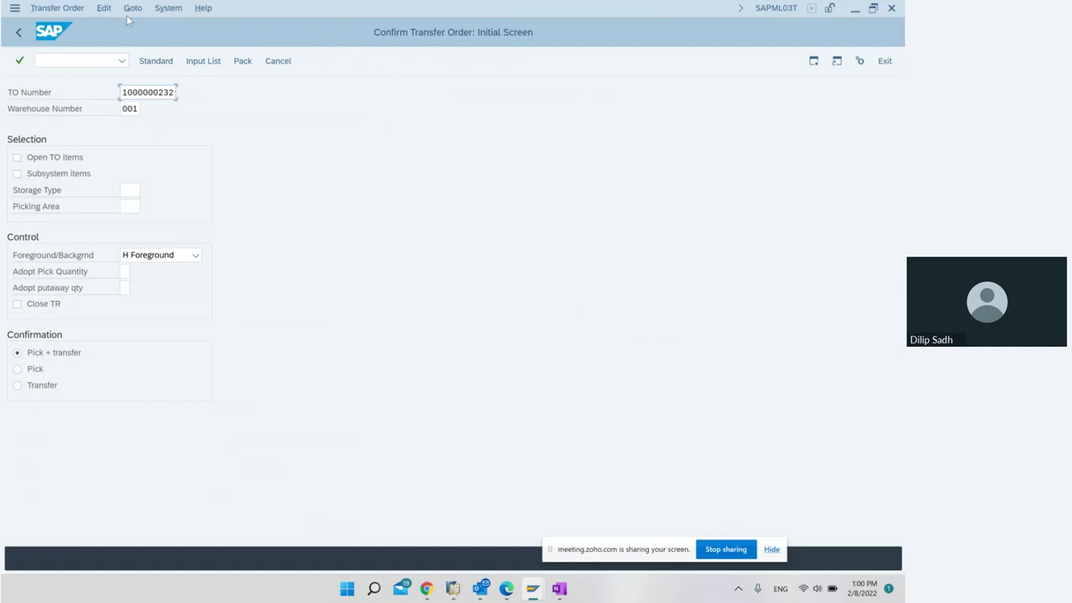
Bring up the new transfer order's items for confirmation, and leave LT12 without posting
{"action": "key", "text": "Return"}
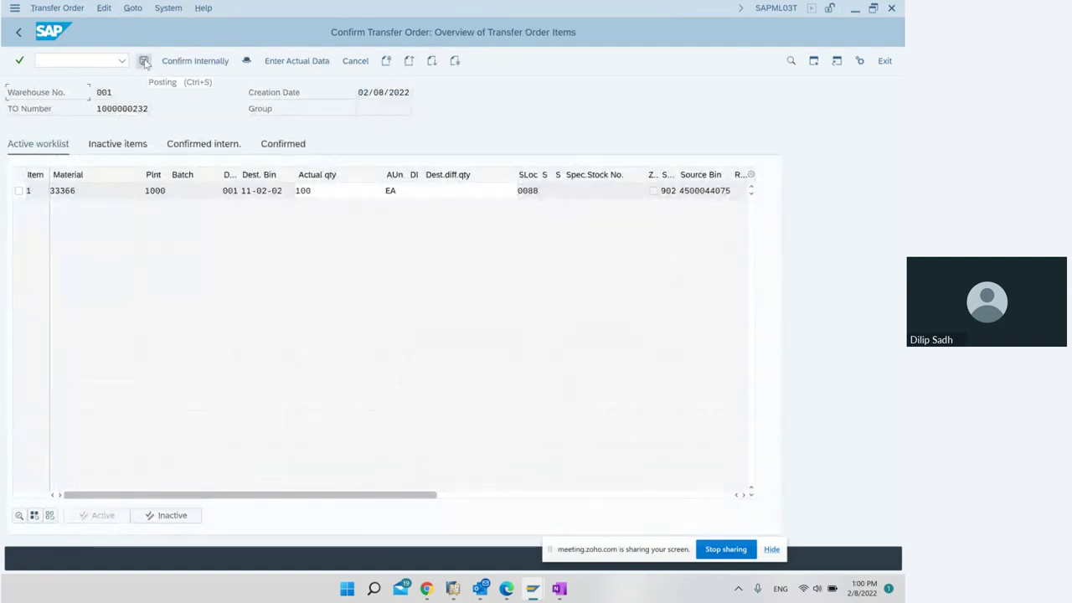
{"action": "left_click", "coordinate": [20, 34]}
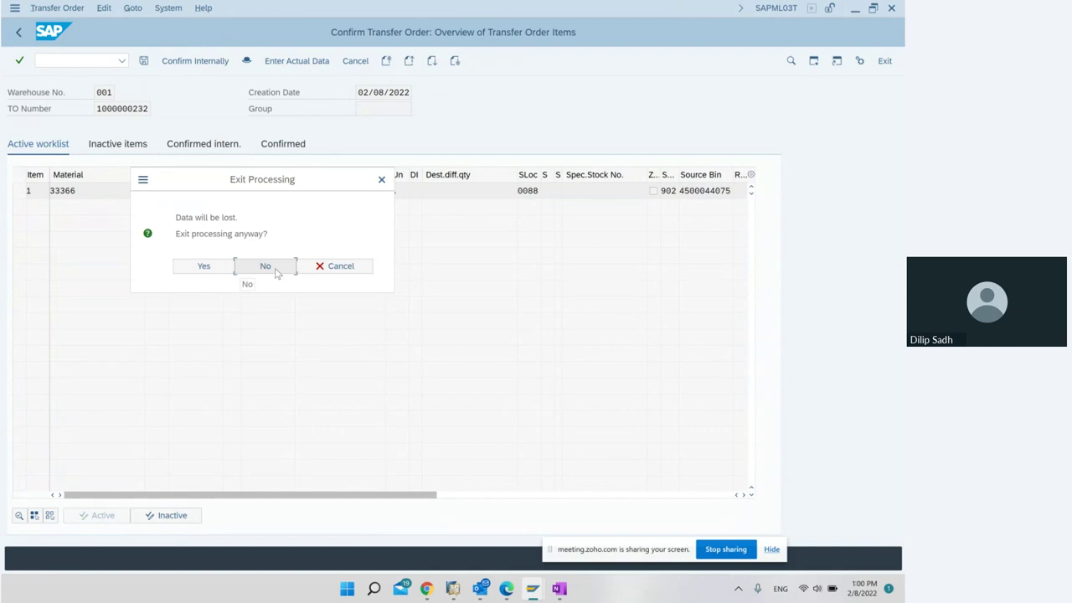
{"action": "left_click", "coordinate": [204, 266]}
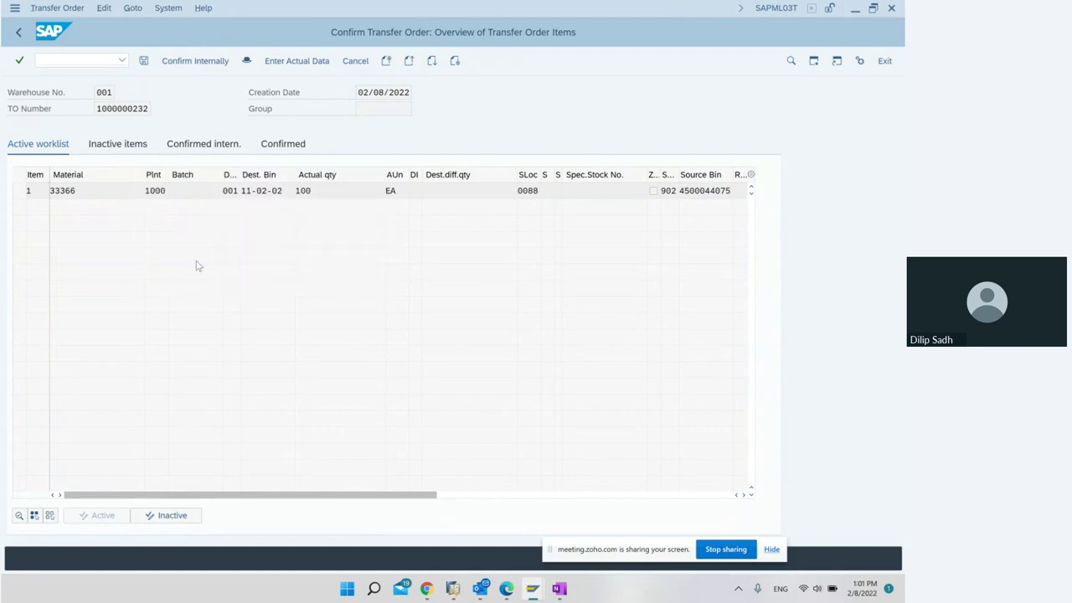
{"action": "left_click", "coordinate": [17, 34]}
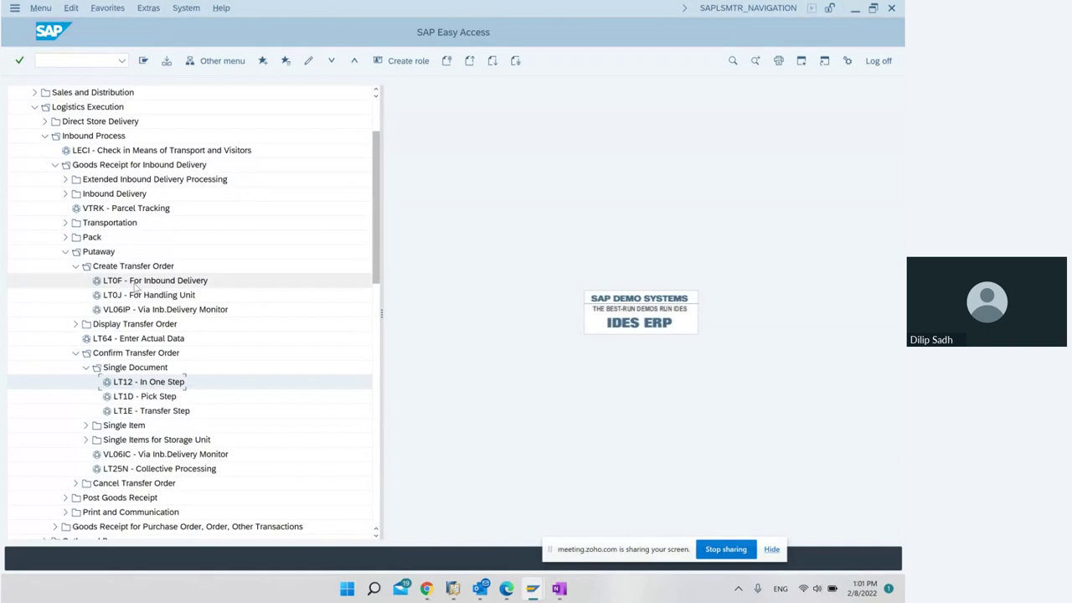
Open VL06I - Inbound Delivery Monitor from the Inbound Delivery lists, and bring up its For Confirmation selection
{"action": "left_click", "coordinate": [66, 252]}
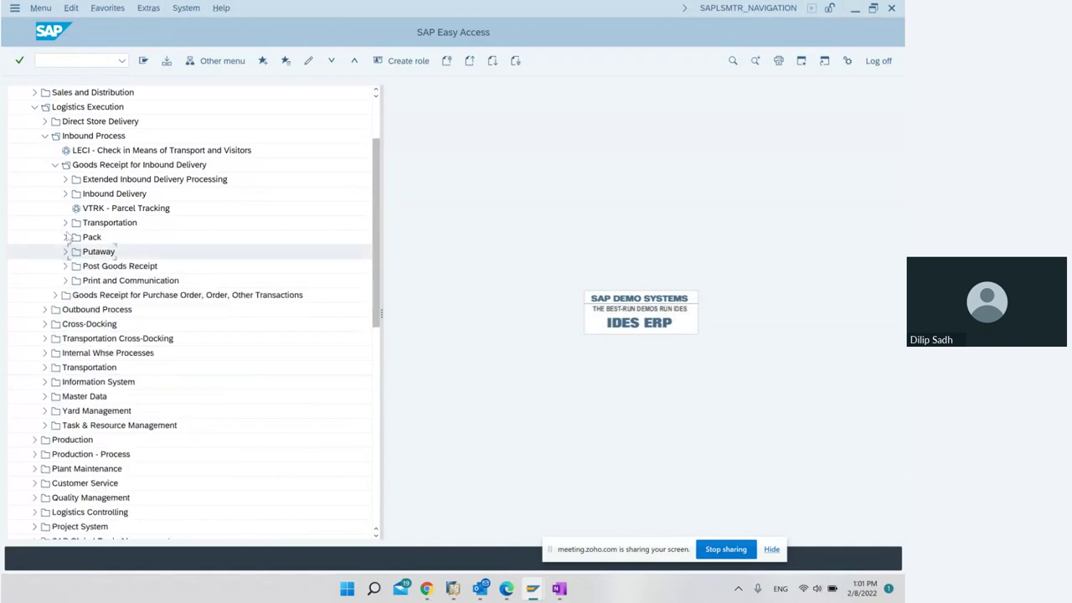
{"action": "left_click", "coordinate": [65, 194]}
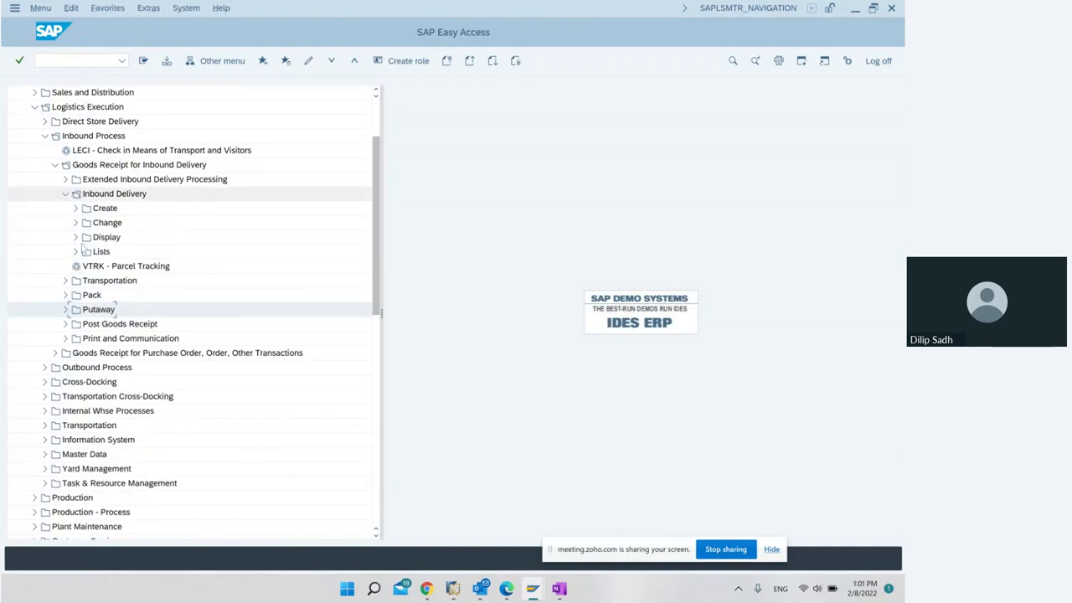
{"action": "left_click", "coordinate": [76, 252]}
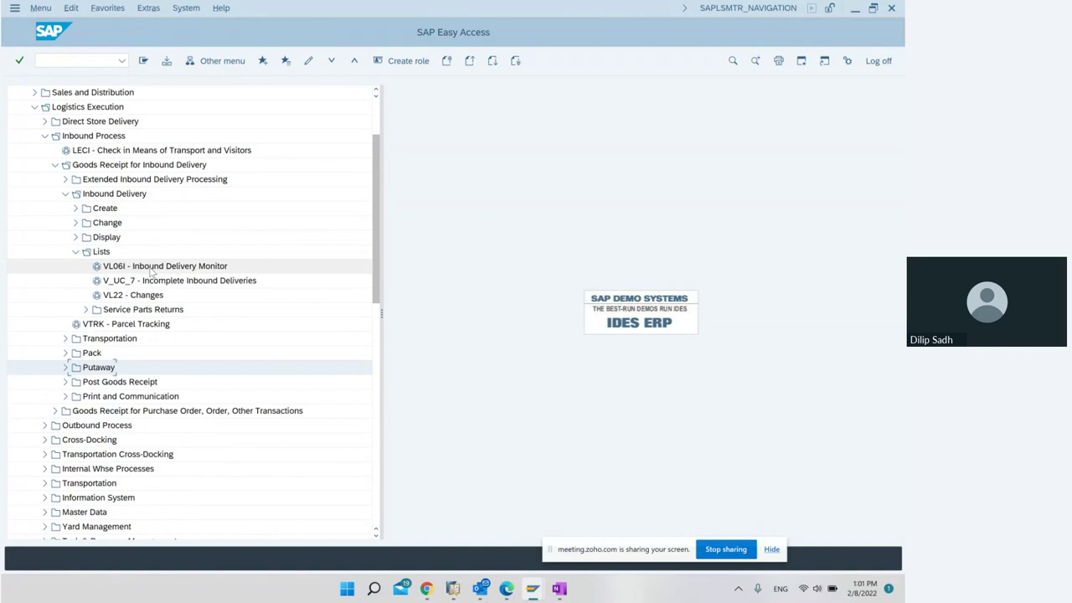
{"action": "double_click", "coordinate": [151, 266]}
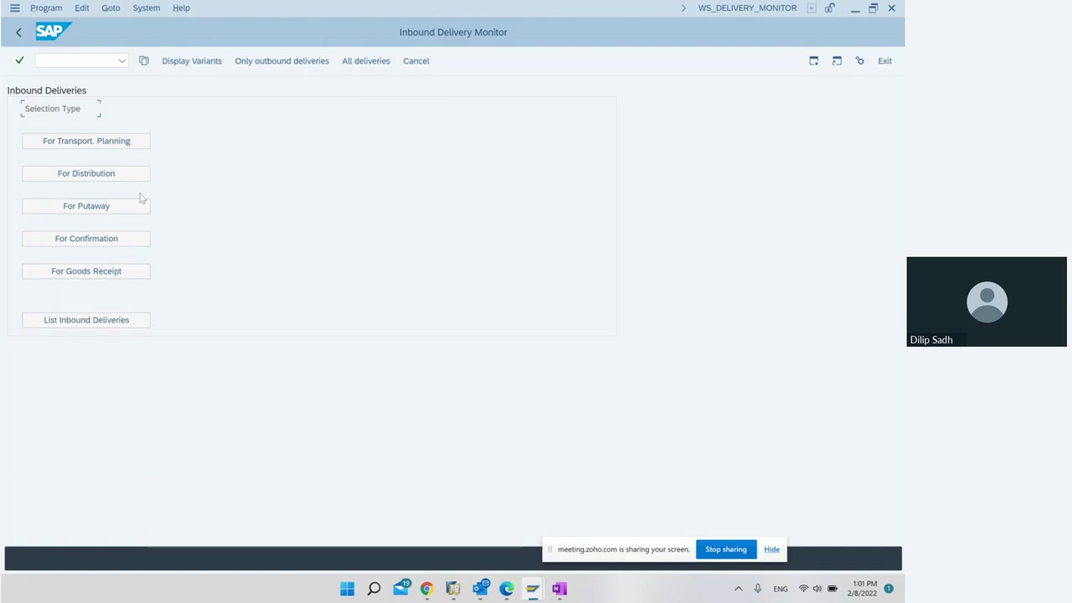
{"action": "left_click", "coordinate": [82, 245]}
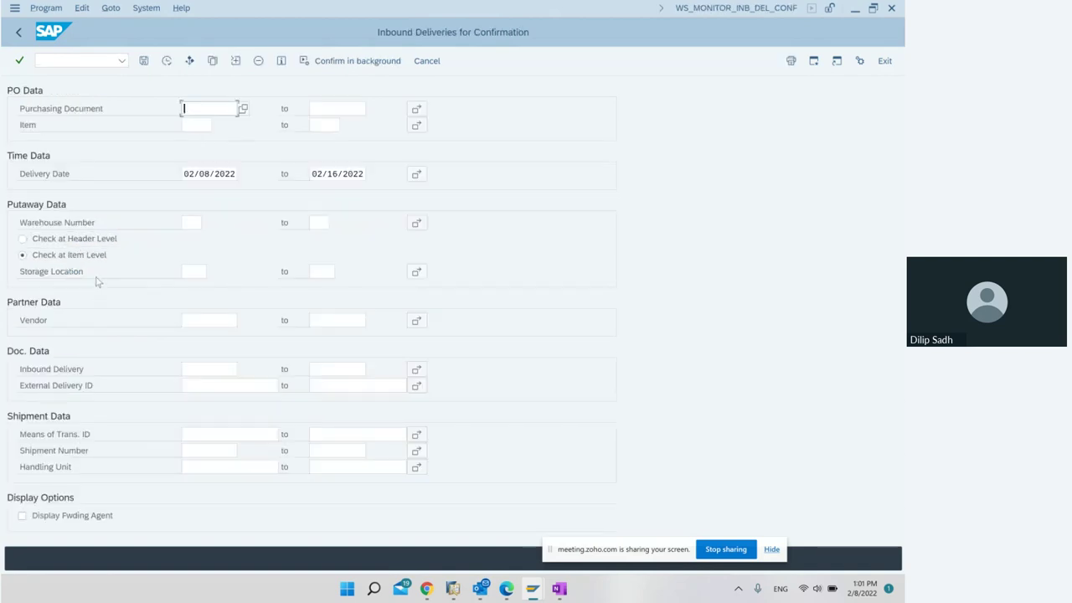
List the inbound delivery for confirmation by its delivery number, select it, and start confirming its transfer order in the foreground
{"action": "left_click", "coordinate": [216, 369]}
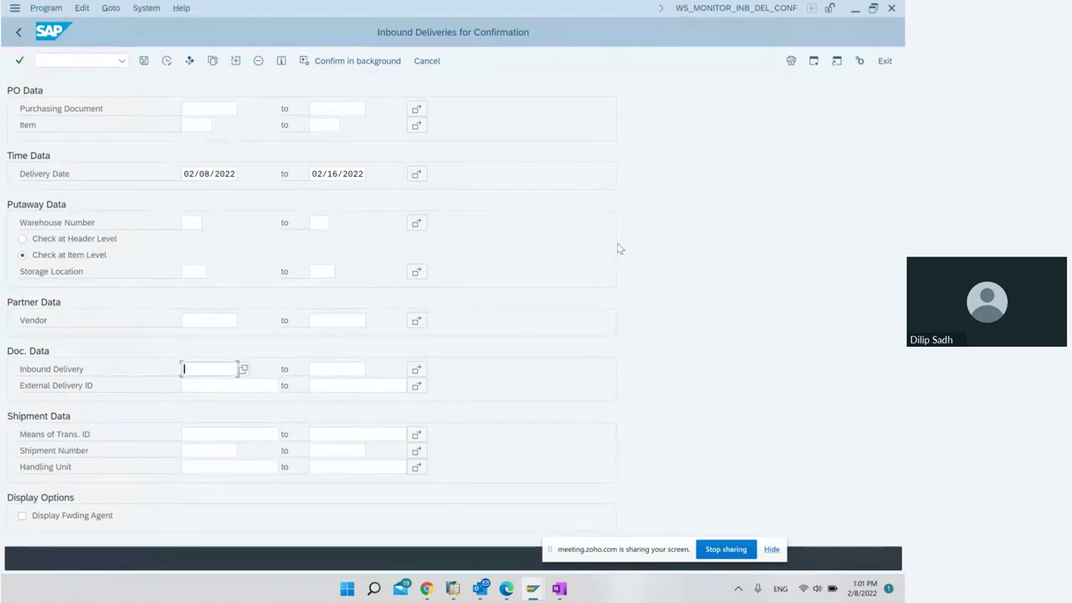
{"action": "type", "text": "180000768"}
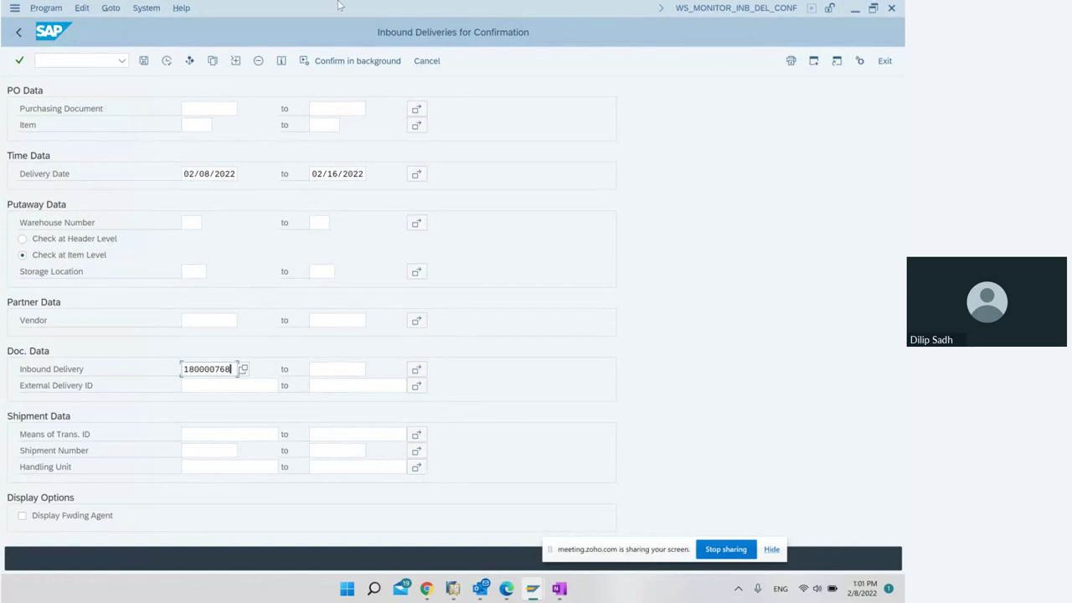
{"action": "left_click", "coordinate": [167, 62]}
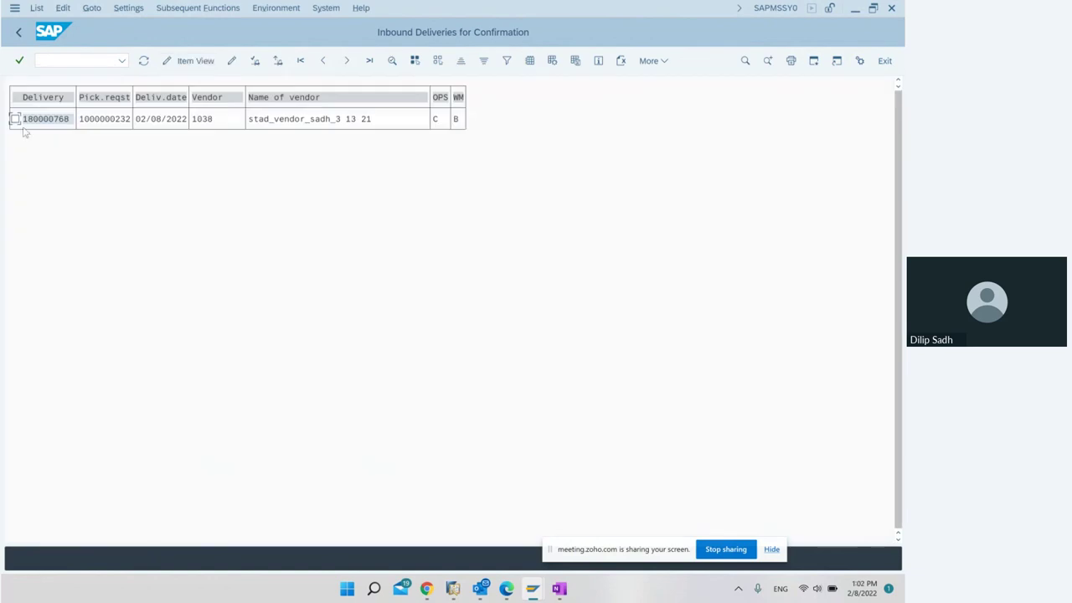
{"action": "left_click", "coordinate": [15, 120]}
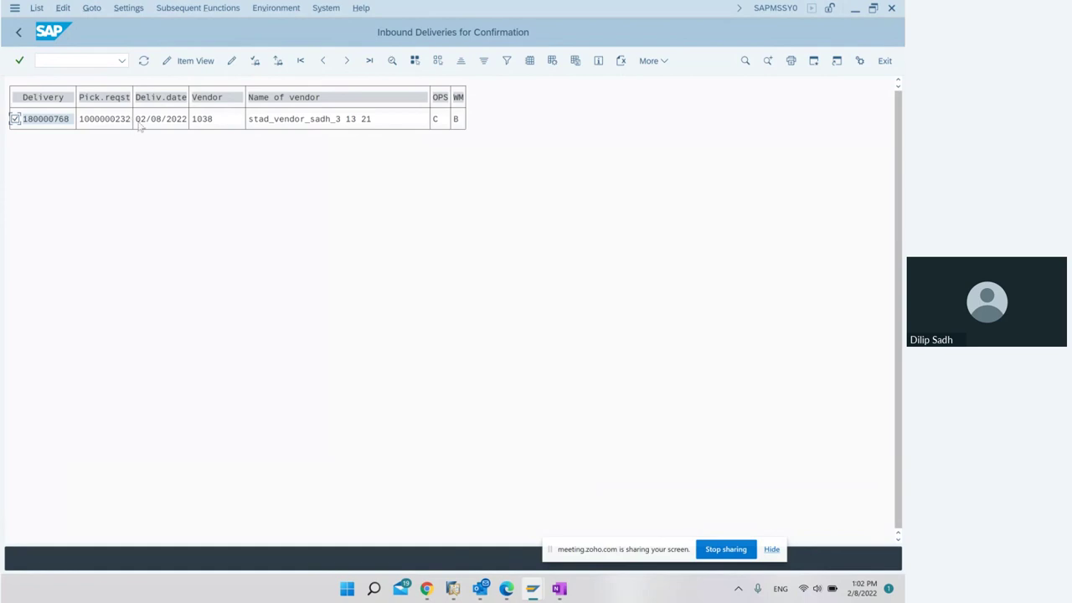
{"action": "left_click", "coordinate": [278, 62]}
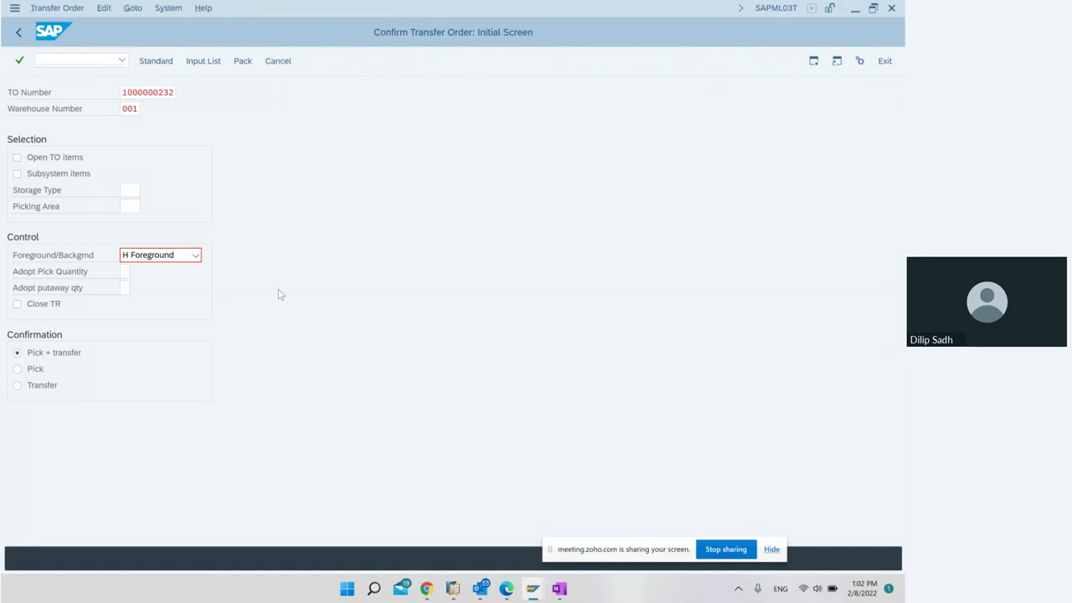
Bring up the transfer order's item overview, save the confirmation of the 100 EA of material 33366, and return to the Inbound Delivery Monitor
{"action": "key", "text": "Return"}
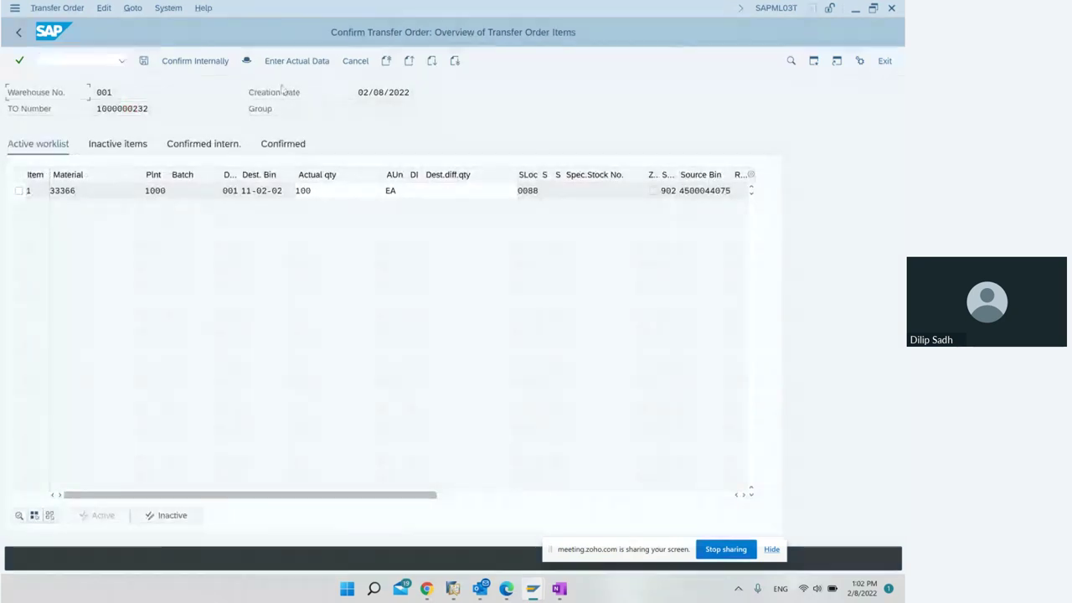
{"action": "left_click", "coordinate": [145, 62]}
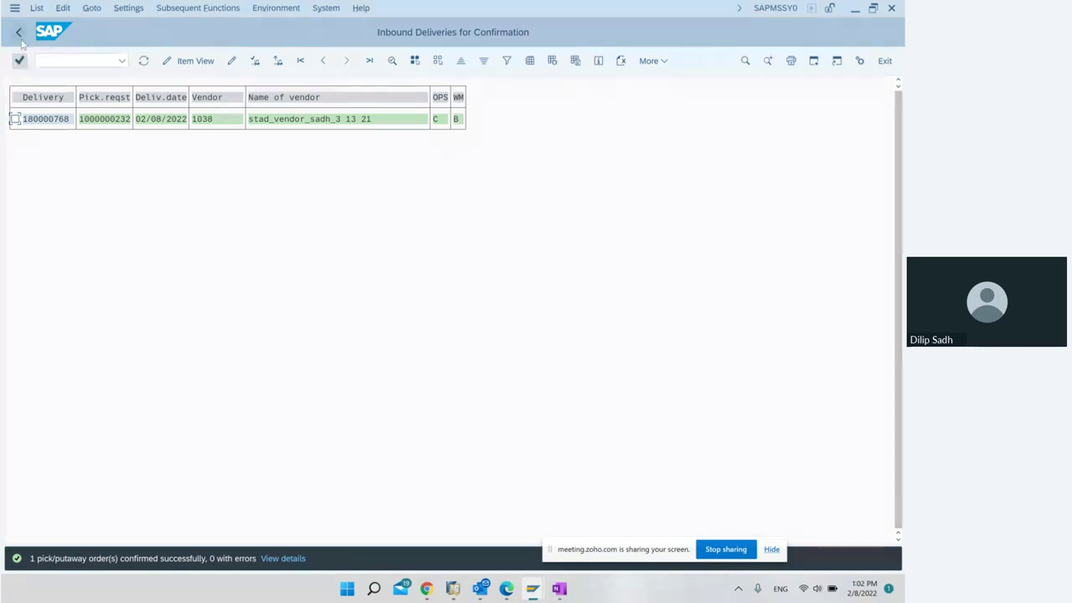
{"action": "left_click", "coordinate": [18, 33]}
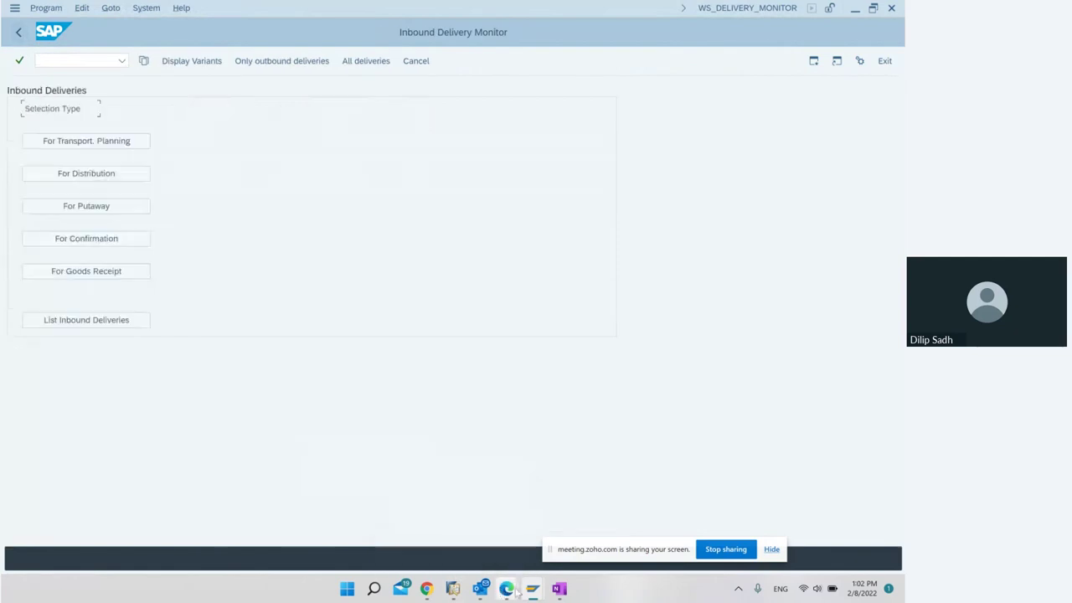
Check the remaining process steps in the OneNote class notes, switch back to SAP, and leave the Inbound Delivery Monitor
{"action": "left_click", "coordinate": [558, 589]}
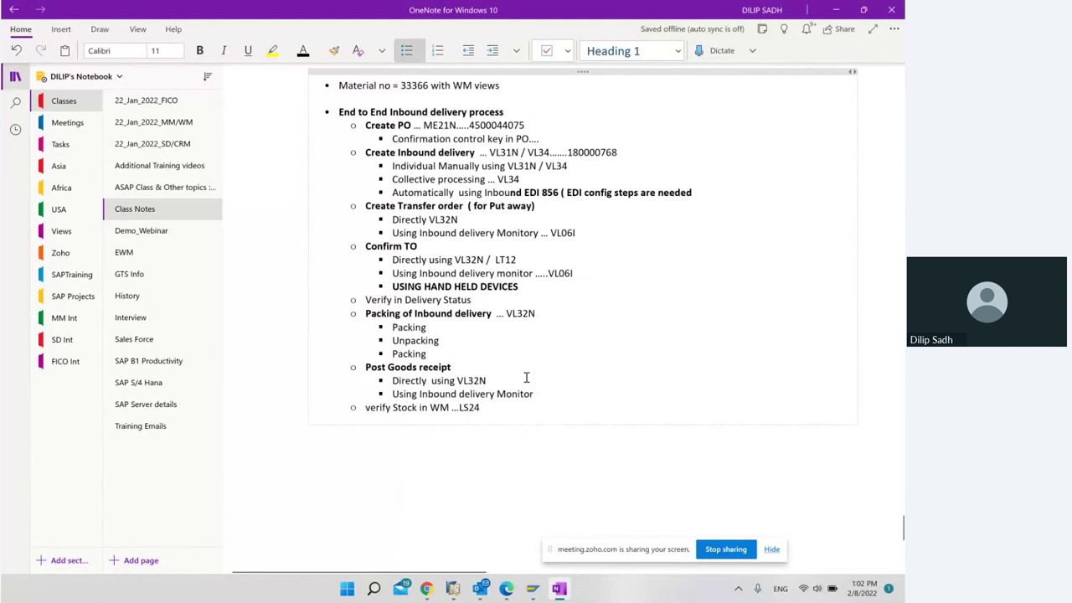
{"action": "key", "text": "alt+Tab"}
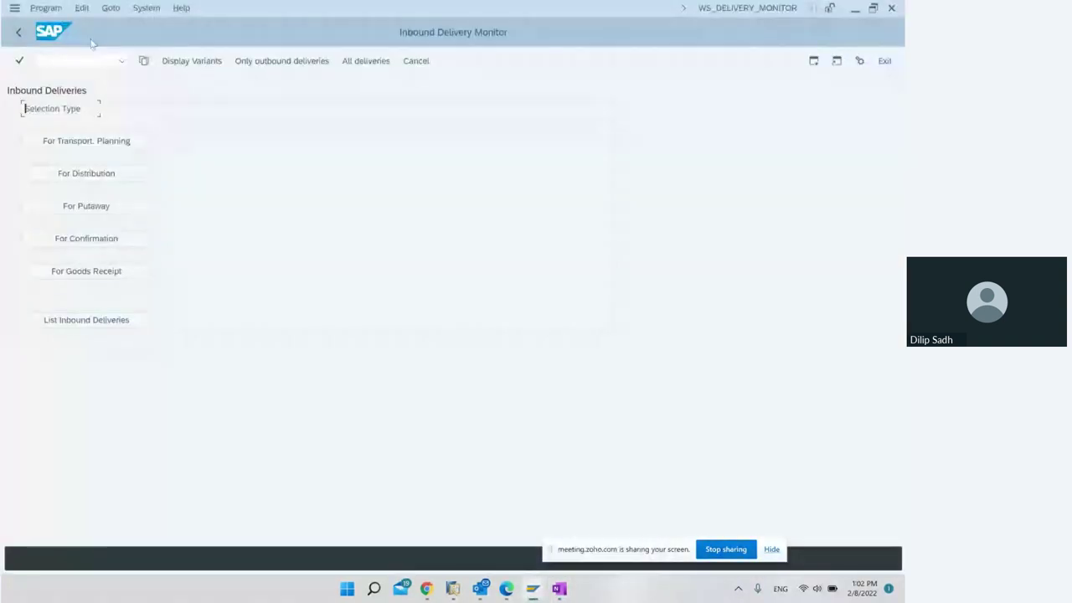
{"action": "left_click", "coordinate": [18, 34]}
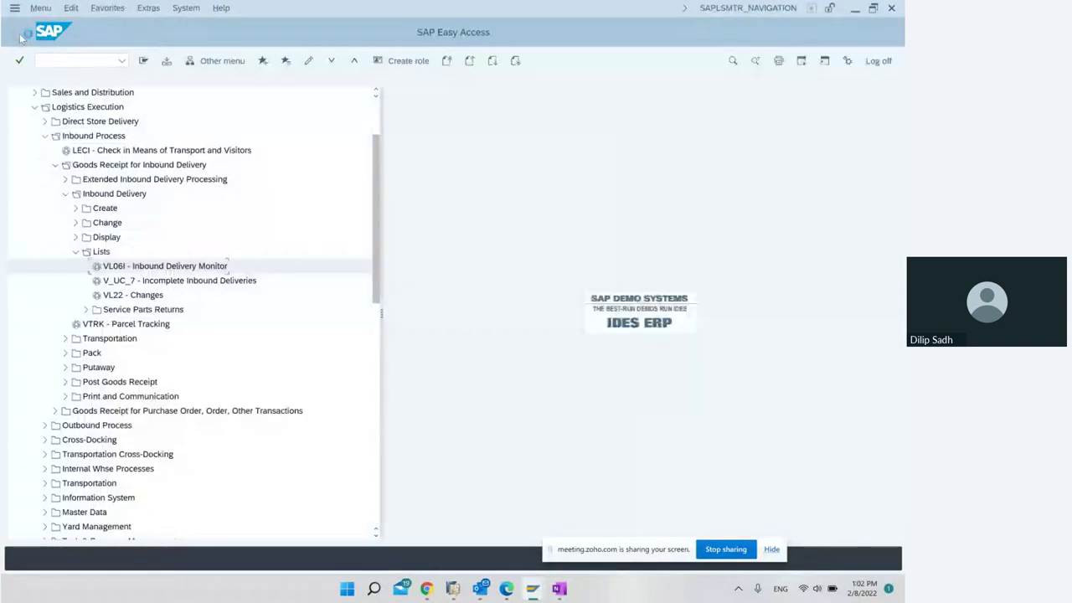
Collapse the Inbound Delivery lists and open the proposed inbound delivery for changing with VL32N
{"action": "left_click", "coordinate": [76, 252]}
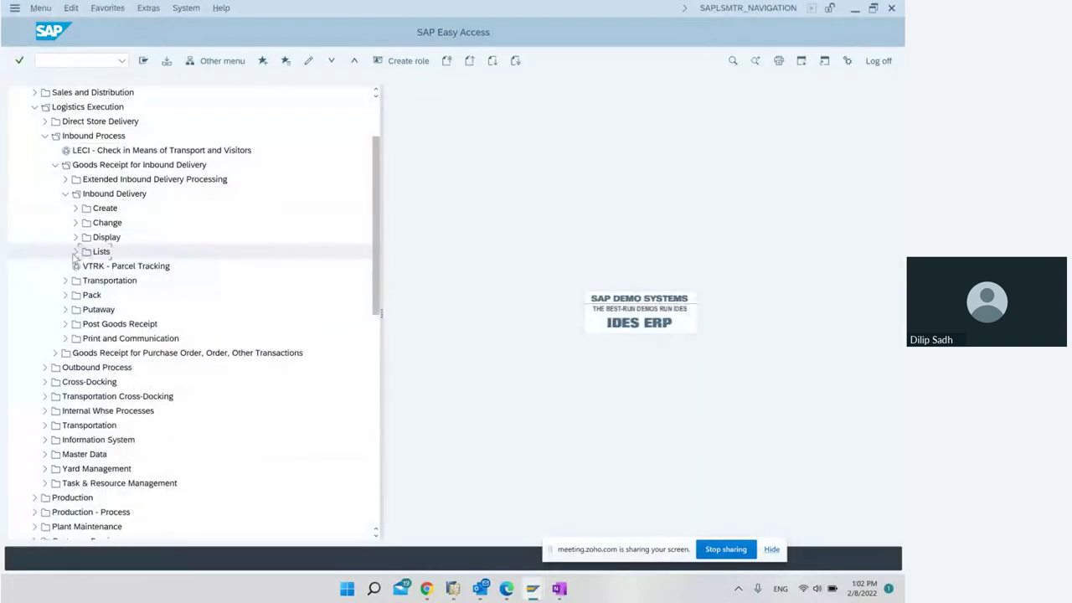
{"action": "left_click", "coordinate": [75, 223]}
{"action": "double_click", "coordinate": [150, 240]}
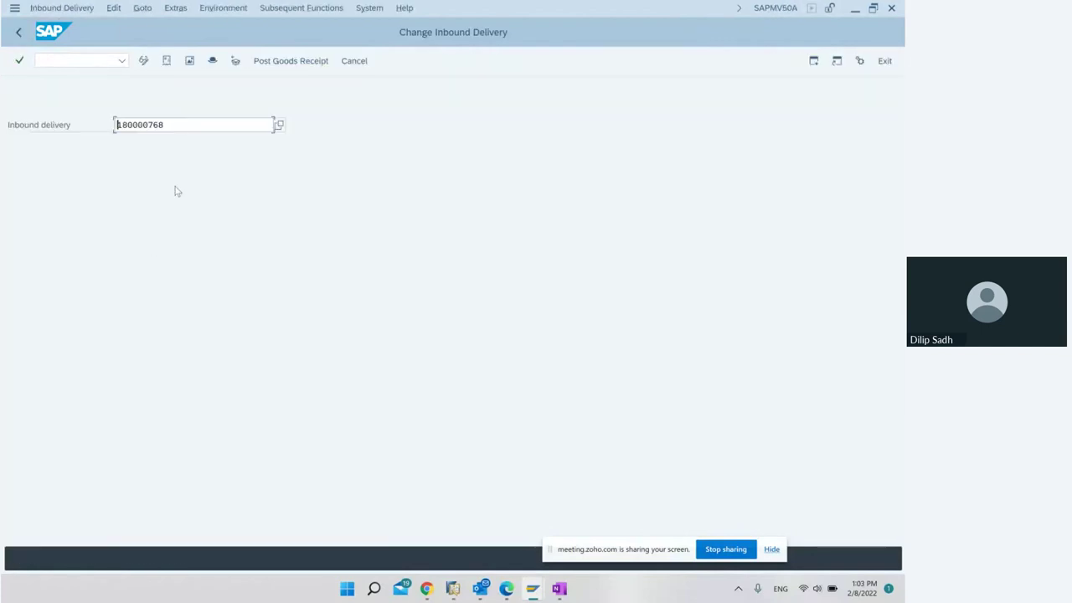
{"action": "key", "text": "Return"}
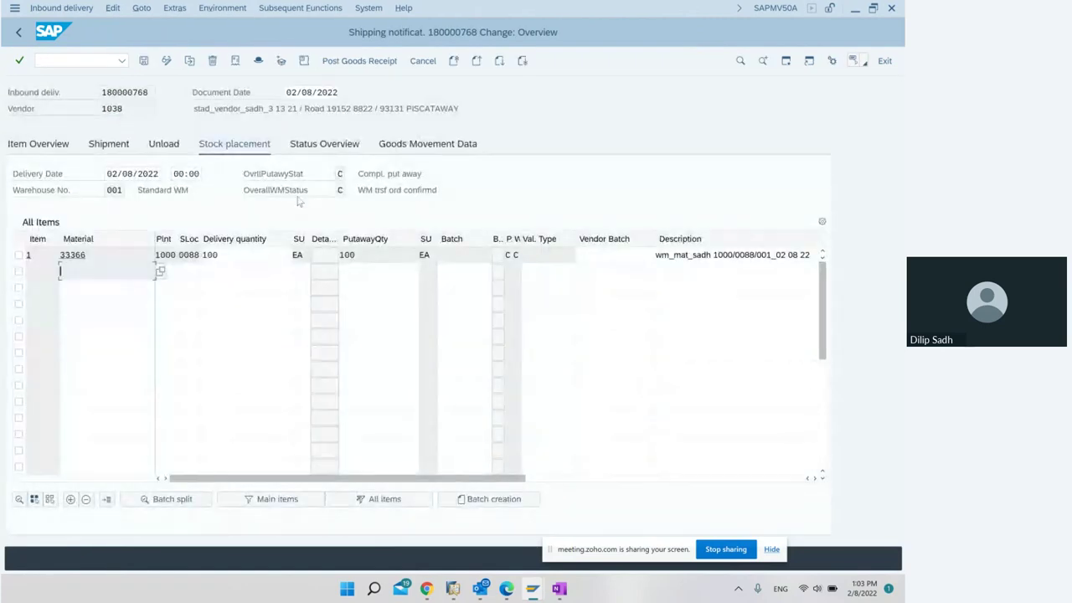
Check the delivery's overall WM status and putaway quantity under Stock placement, and open packing for the delivery
{"action": "left_click", "coordinate": [339, 190]}
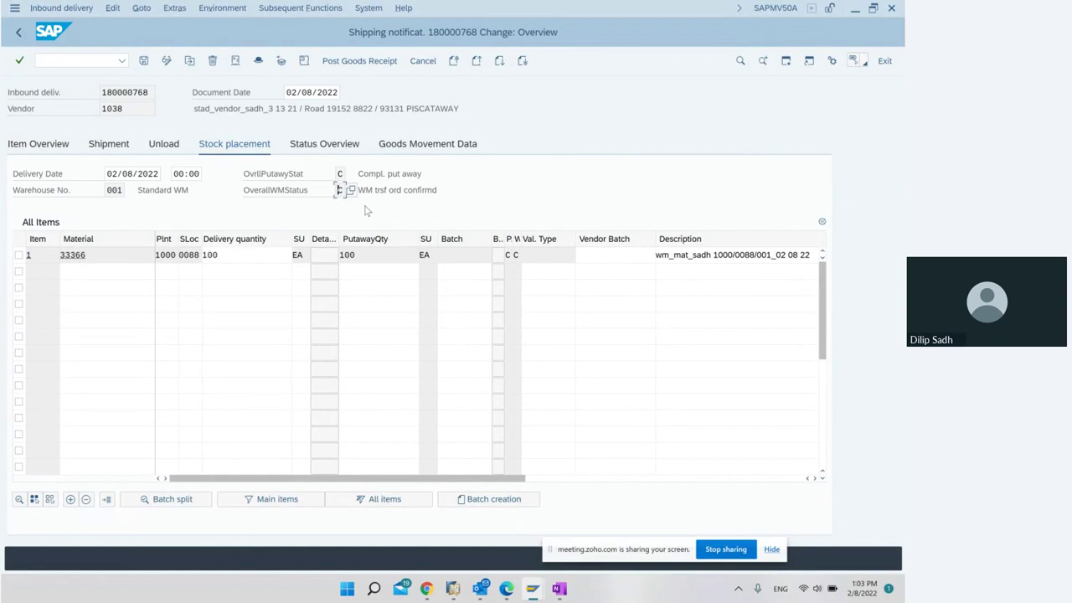
{"action": "left_click_drag", "start_coordinate": [353, 256], "coordinate": [321, 262]}
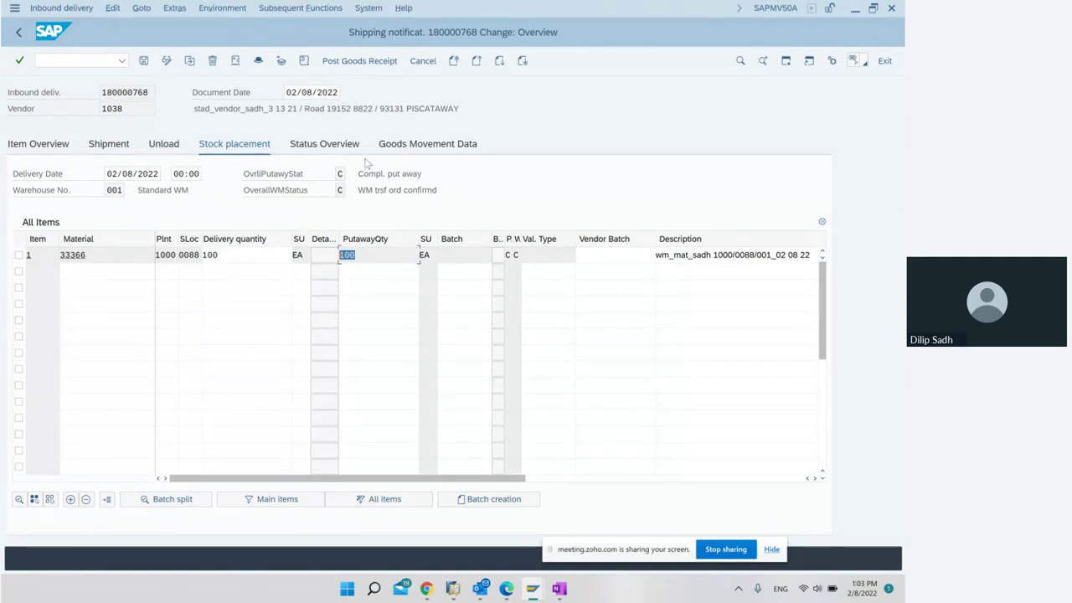
{"action": "left_click", "coordinate": [381, 193]}
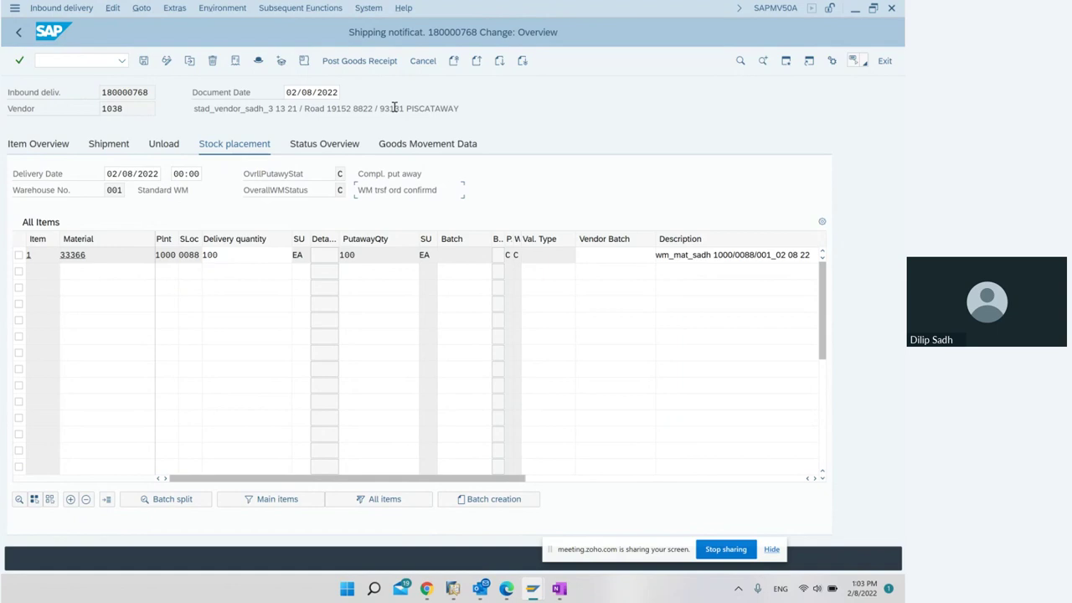
{"action": "left_click", "coordinate": [112, 9]}
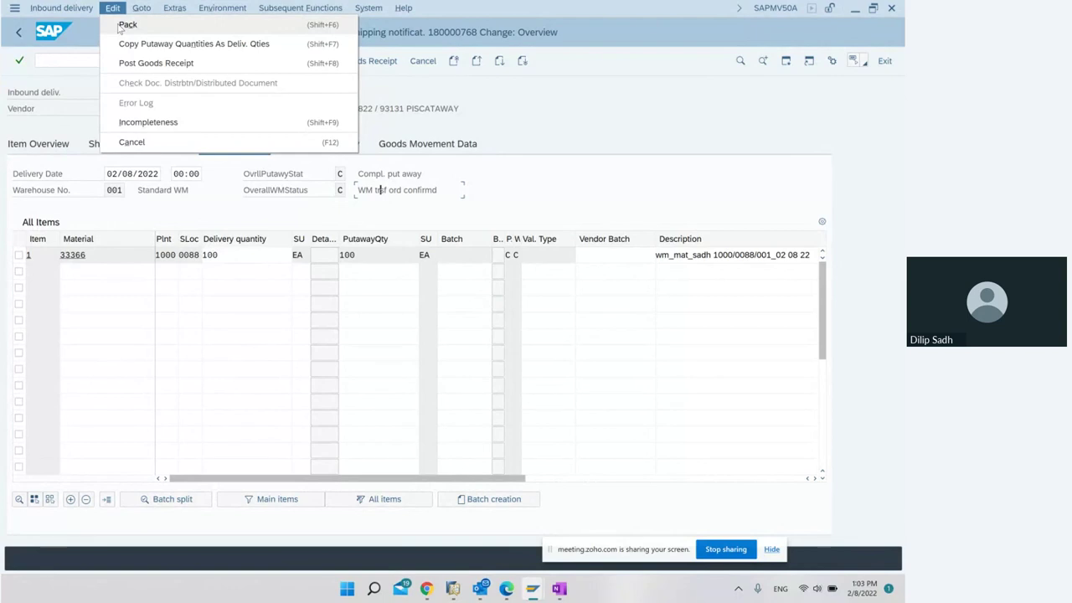
{"action": "left_click", "coordinate": [122, 26]}
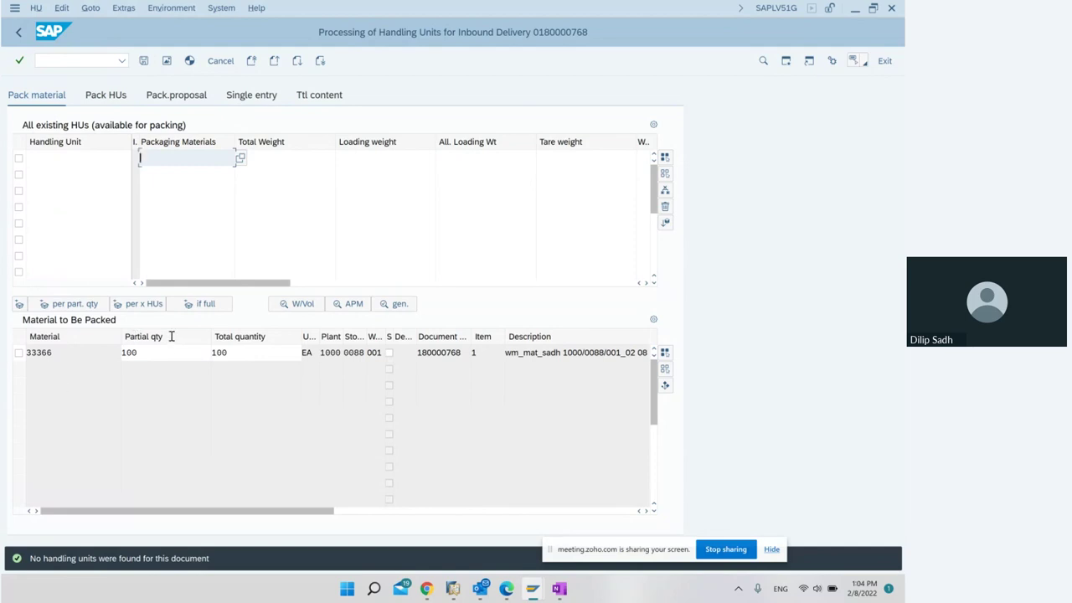
Pack material 33366 into a new handling unit, searching the allowed packaging materials and choosing R100024 Pallet
{"action": "left_click", "coordinate": [19, 354]}
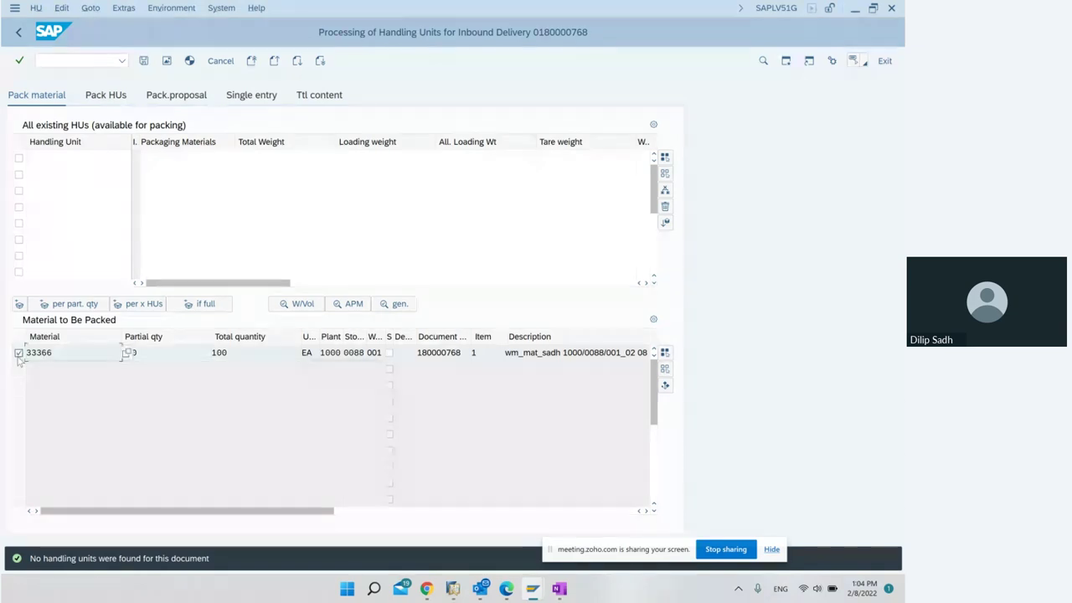
{"action": "left_click", "coordinate": [18, 306]}
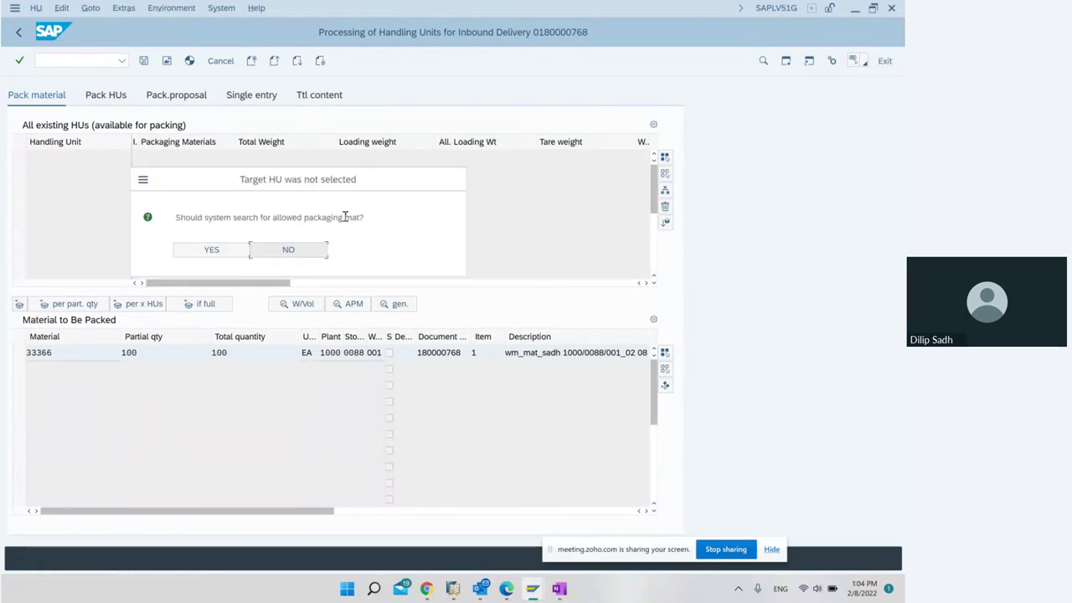
{"action": "left_click", "coordinate": [228, 252]}
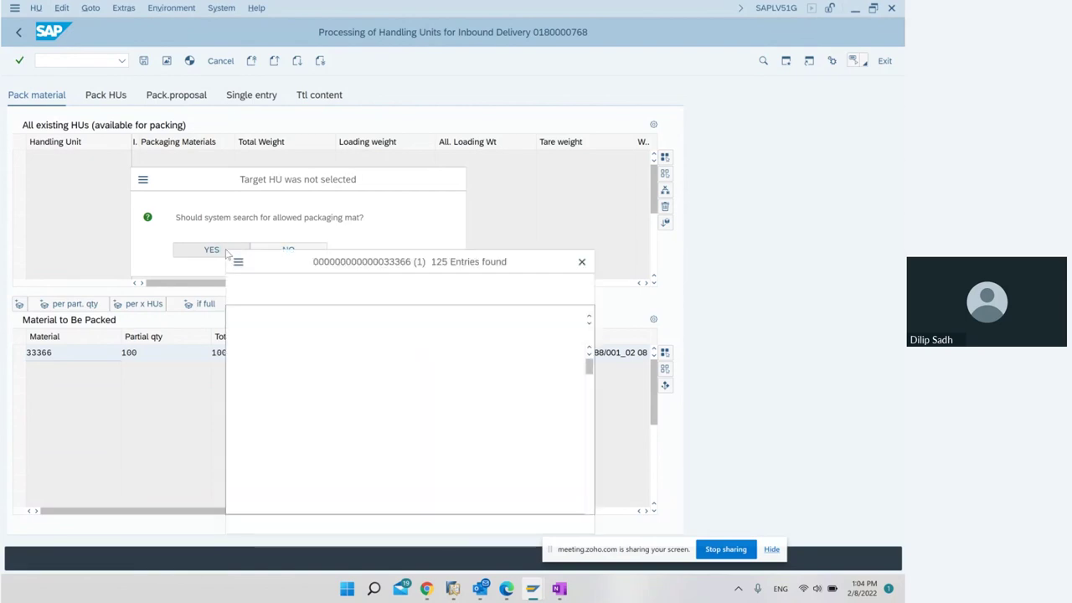
{"action": "left_click_drag", "start_coordinate": [301, 268], "coordinate": [400, 282]}
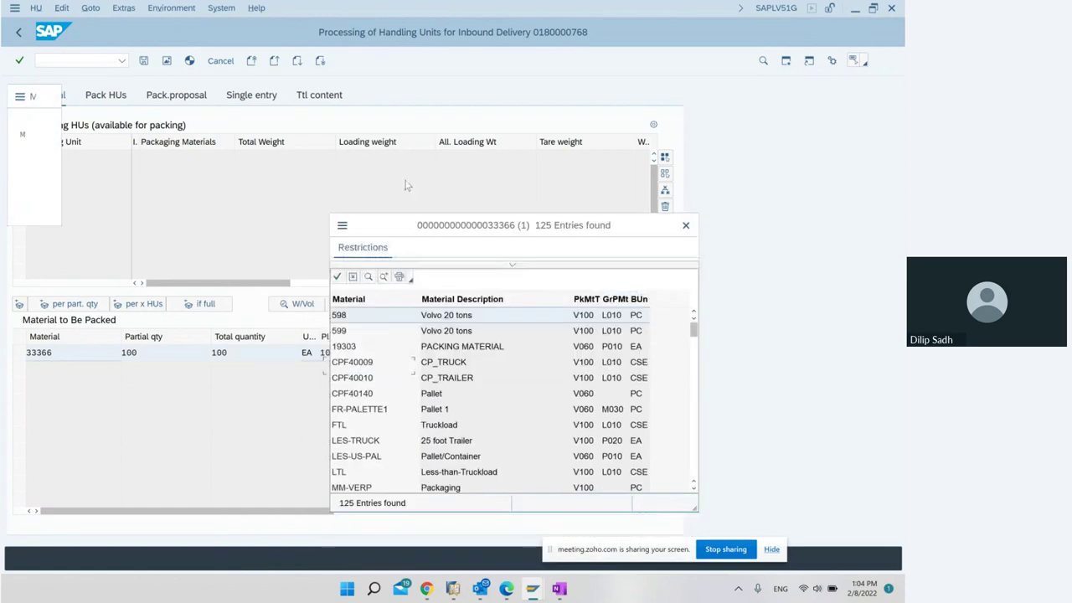
{"action": "scroll", "coordinate": [406, 243], "scroll_direction": "down", "scroll_amount": 3}
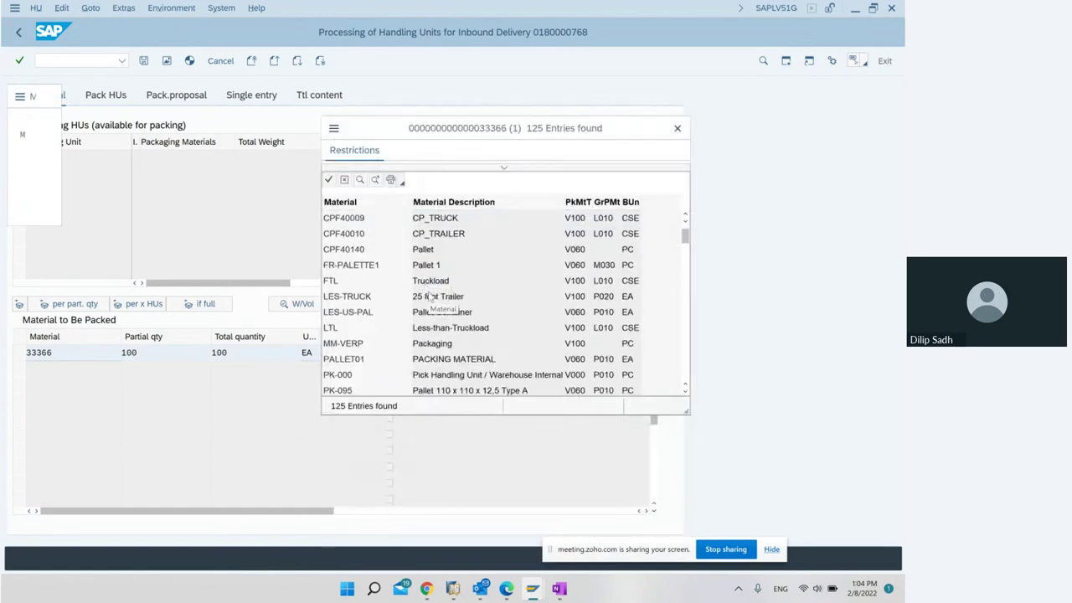
{"action": "scroll", "coordinate": [429, 298], "scroll_direction": "down", "scroll_amount": 2}
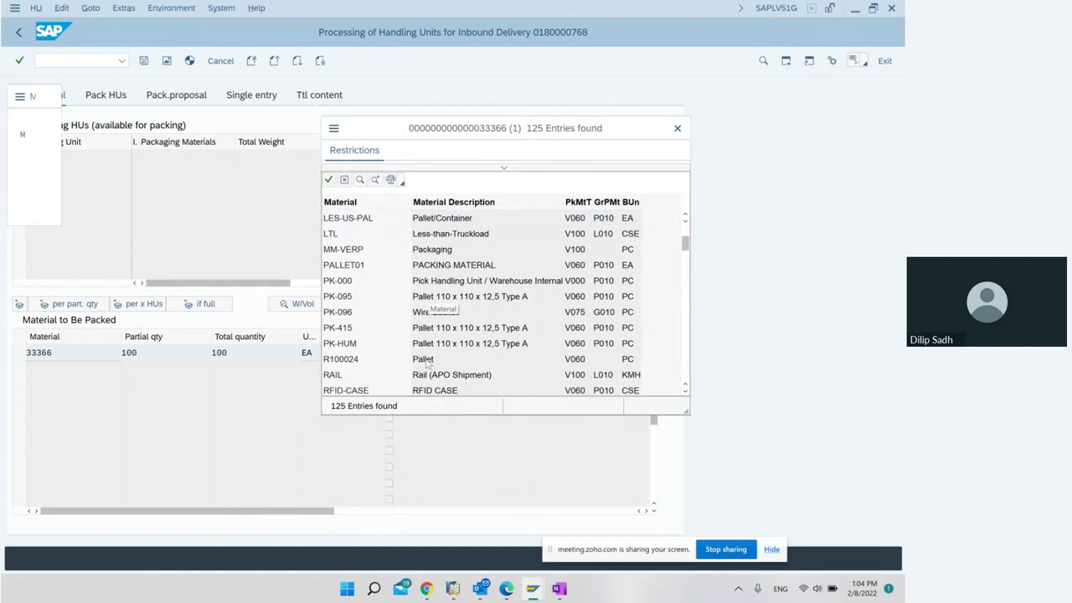
{"action": "left_click", "coordinate": [428, 360]}
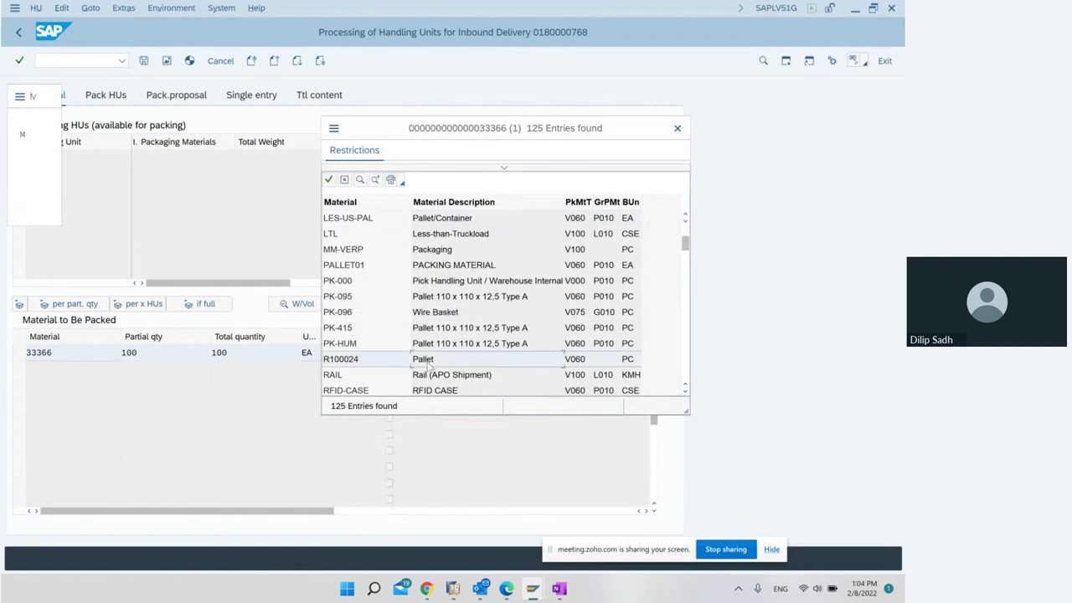
{"action": "double_click", "coordinate": [428, 362]}
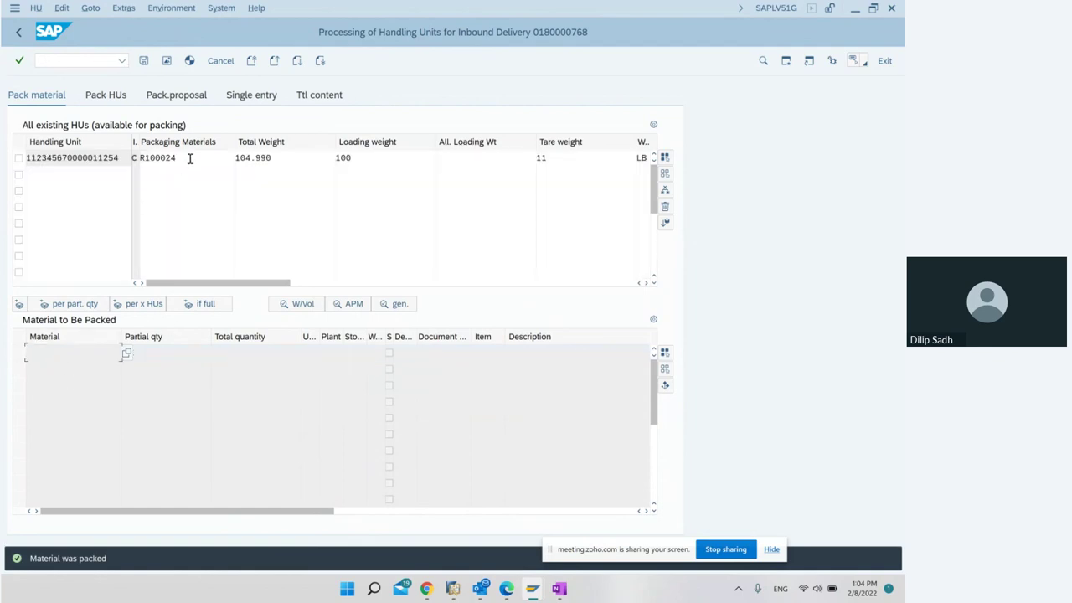
Review the handling unit's number, packaging material and loading weight, and delete the handling unit to unpack material 33366
{"action": "double_click", "coordinate": [120, 158]}
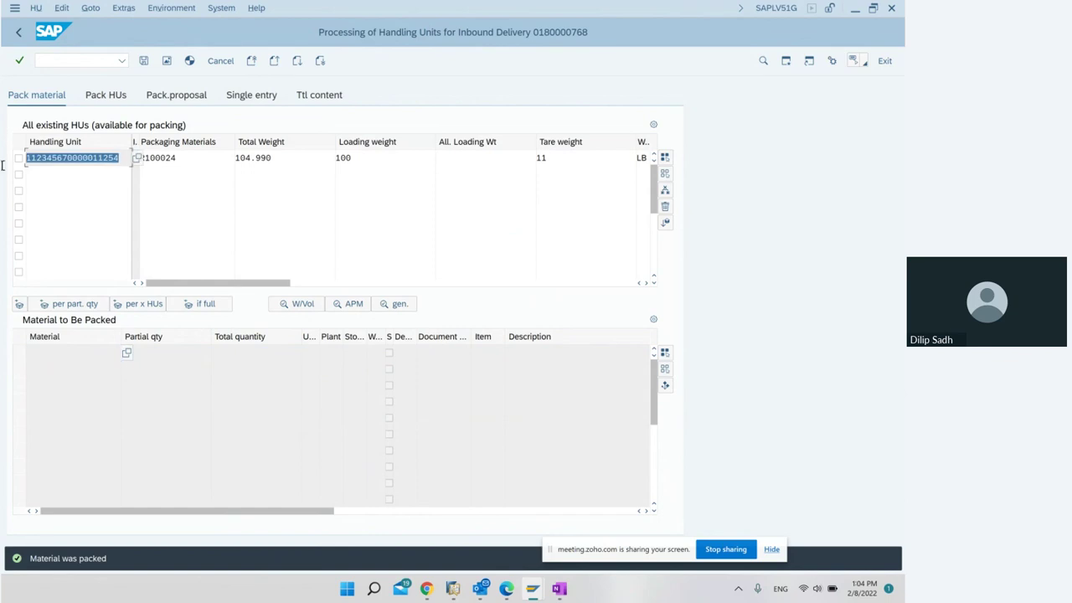
{"action": "left_click", "coordinate": [192, 158]}
{"action": "double_click", "coordinate": [192, 157]}
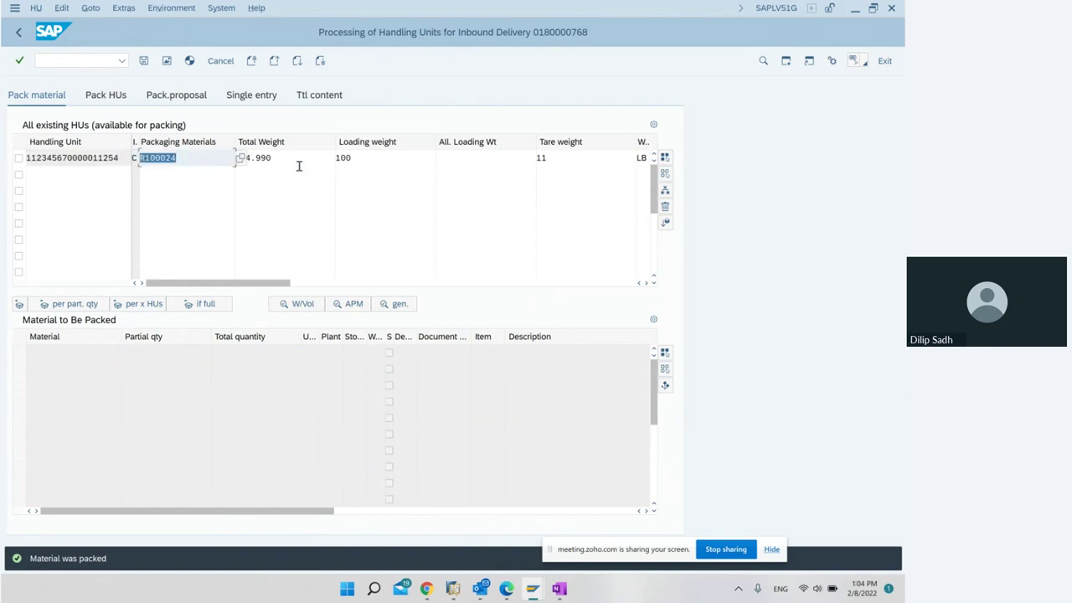
{"action": "double_click", "coordinate": [365, 156]}
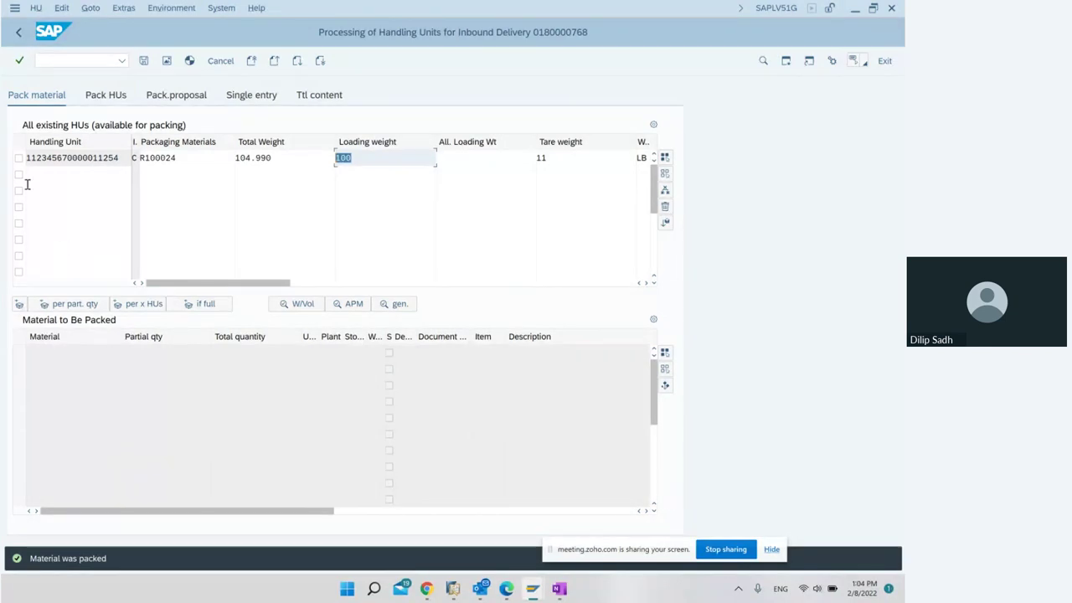
{"action": "left_click", "coordinate": [18, 158]}
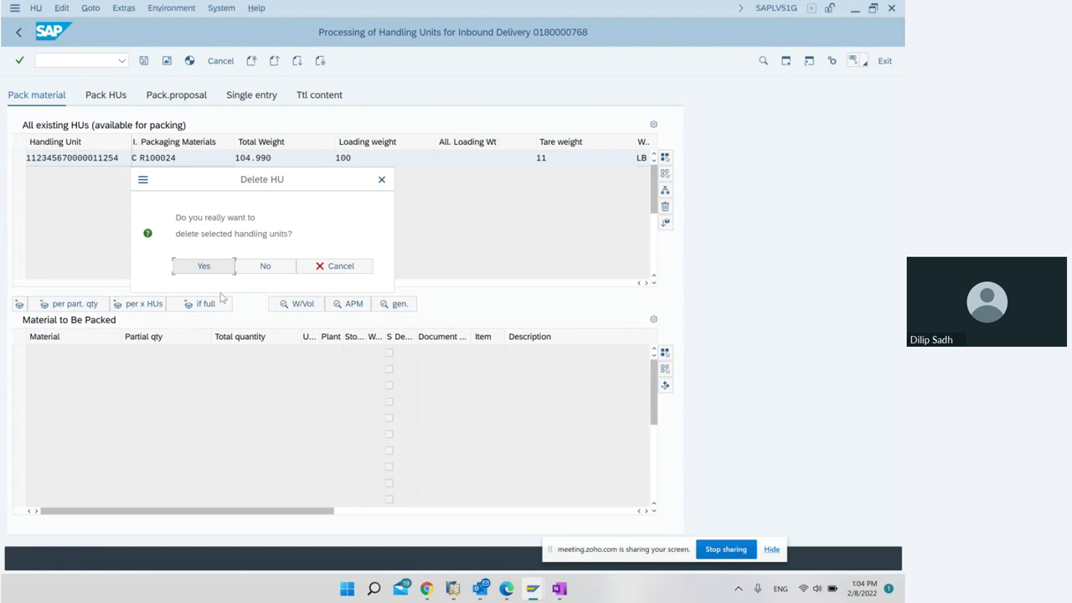
{"action": "left_click", "coordinate": [208, 269]}
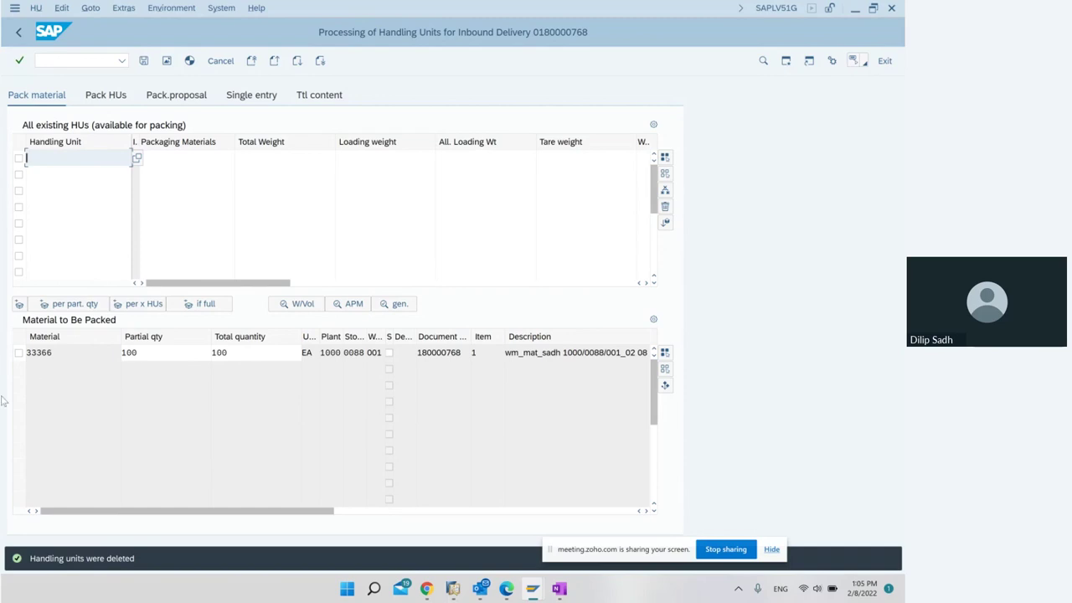
Pack material 33366 again with the allowed packaging material R100024 Pallet, and return to the delivery overview
{"action": "left_click", "coordinate": [18, 353]}
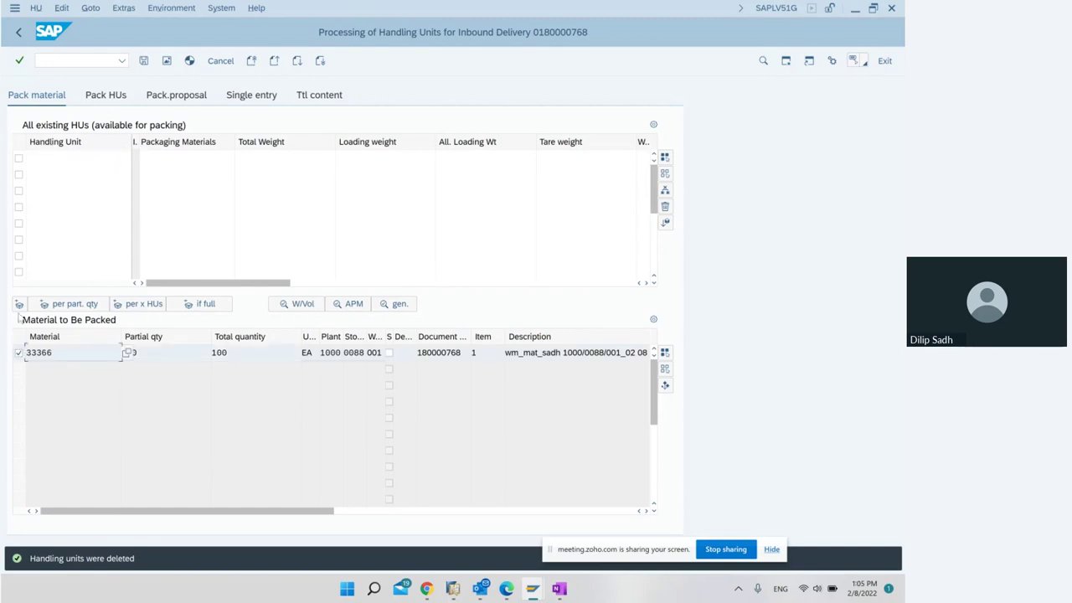
{"action": "left_click", "coordinate": [18, 304]}
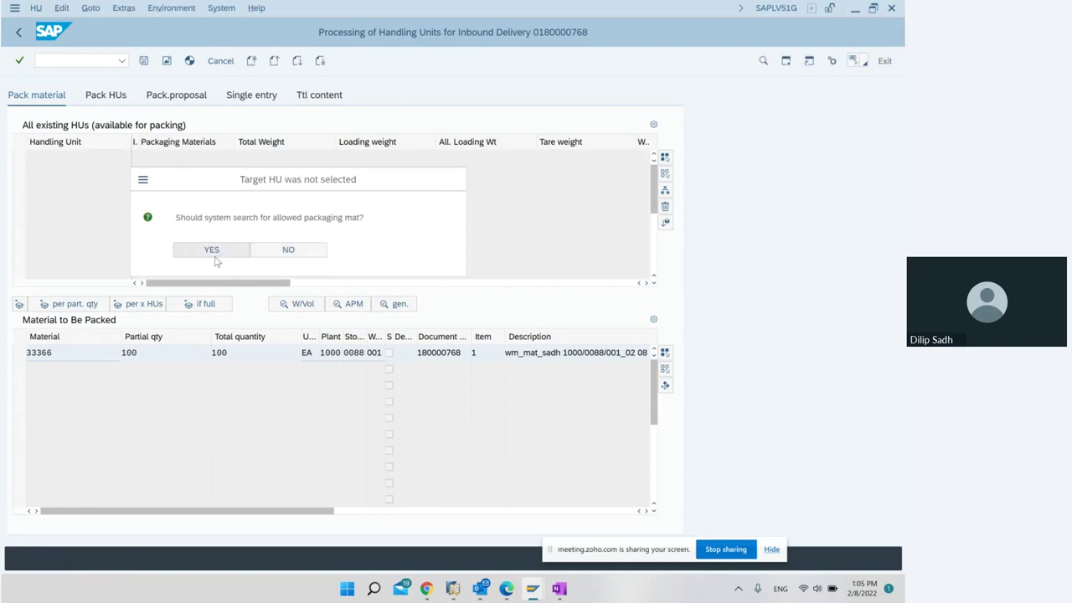
{"action": "left_click", "coordinate": [214, 258]}
{"action": "left_click_drag", "start_coordinate": [297, 271], "coordinate": [444, 177]}
{"action": "scroll", "coordinate": [458, 325], "scroll_direction": "down", "scroll_amount": 5}
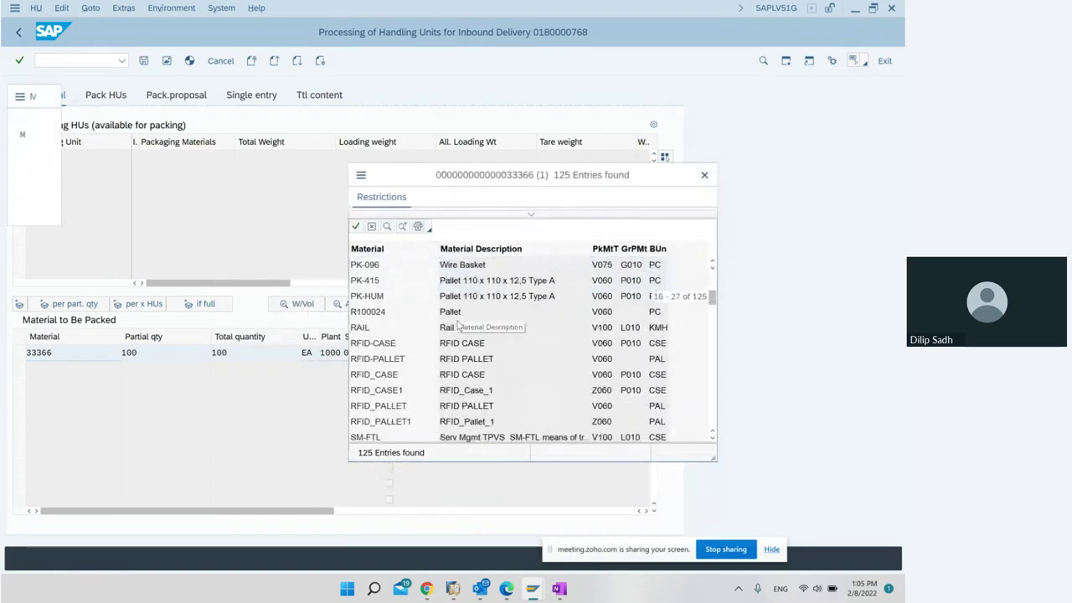
{"action": "scroll", "coordinate": [458, 330], "scroll_direction": "down", "scroll_amount": 2}
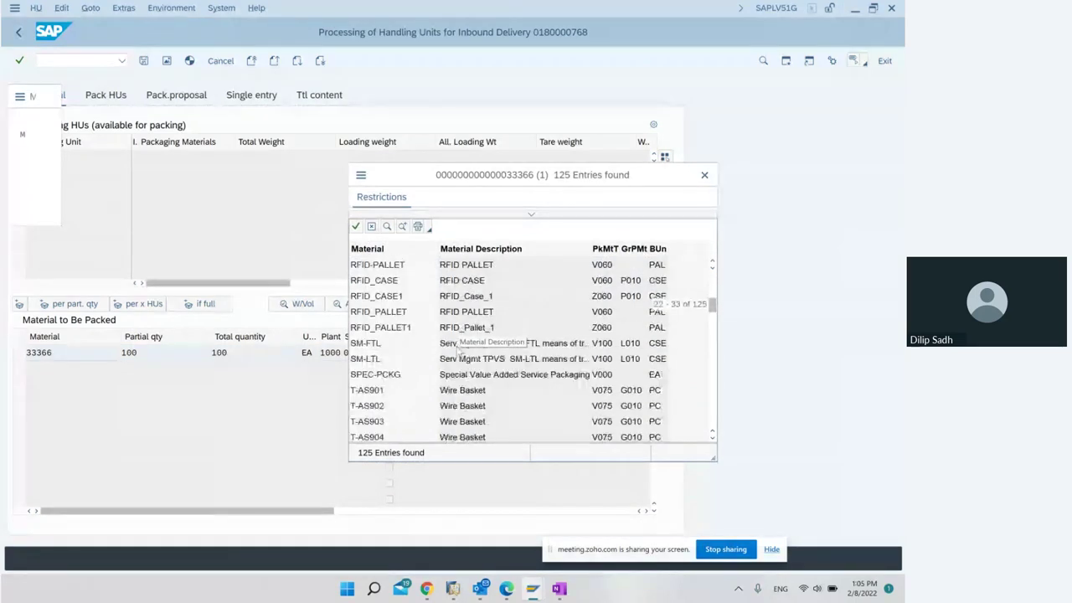
{"action": "scroll", "coordinate": [457, 348], "scroll_direction": "up", "scroll_amount": 4}
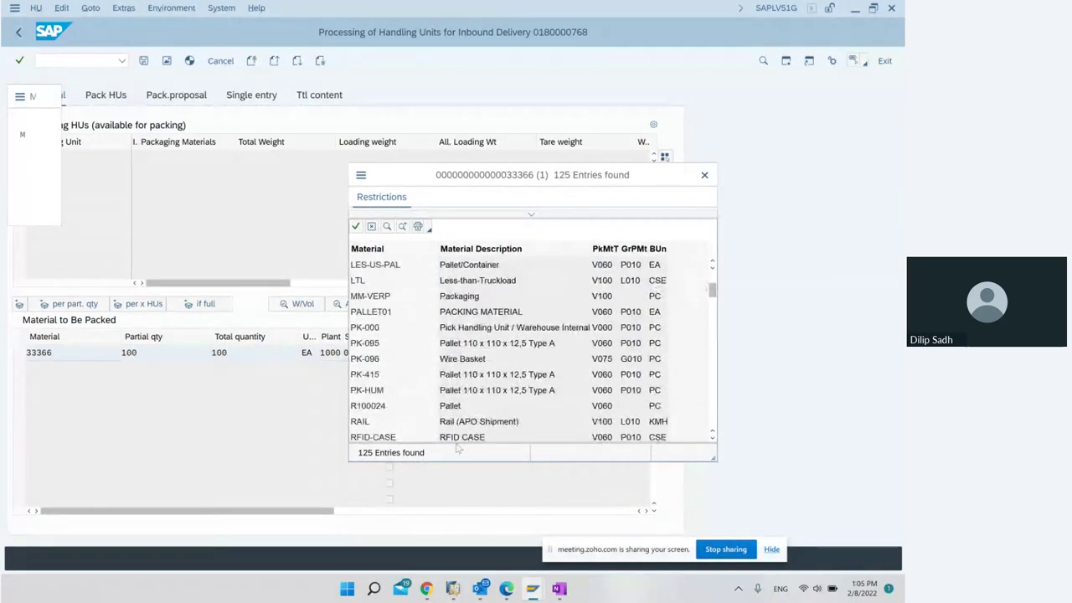
{"action": "double_click", "coordinate": [452, 411]}
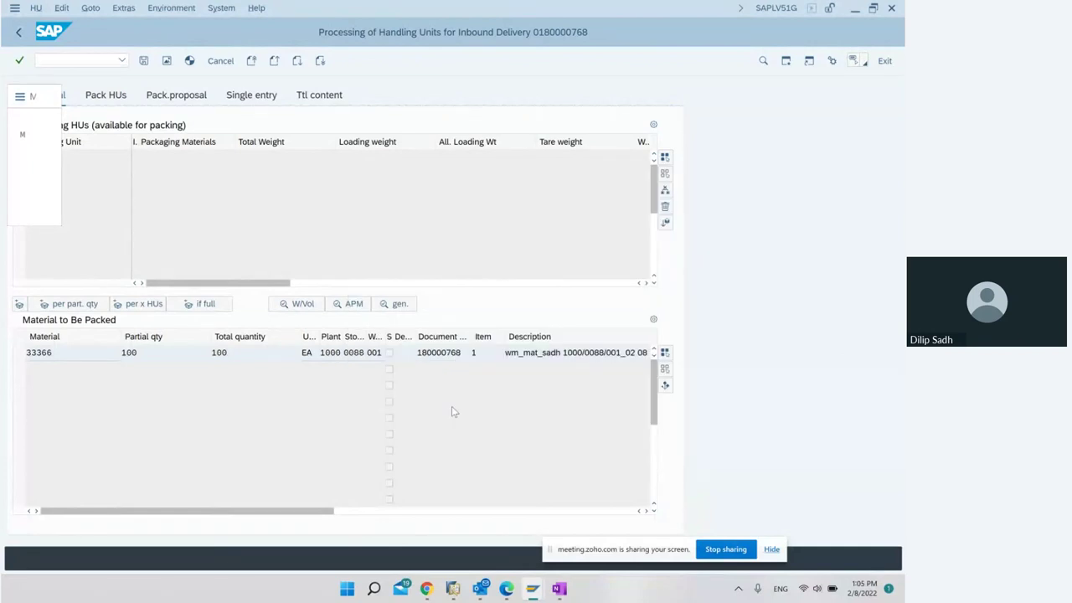
{"action": "key", "text": "Return"}
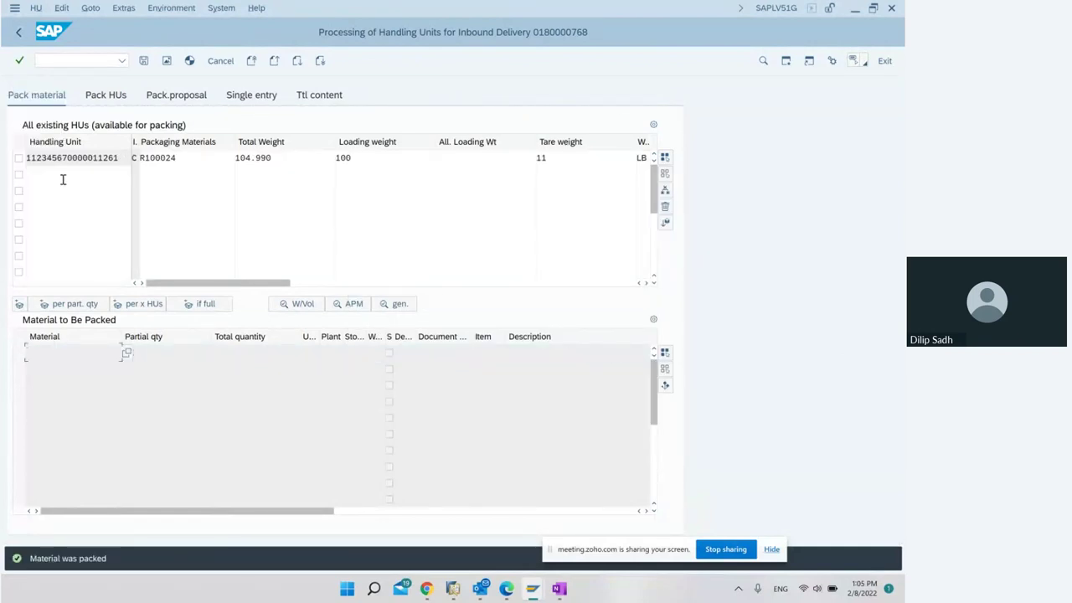
{"action": "left_click", "coordinate": [19, 34]}
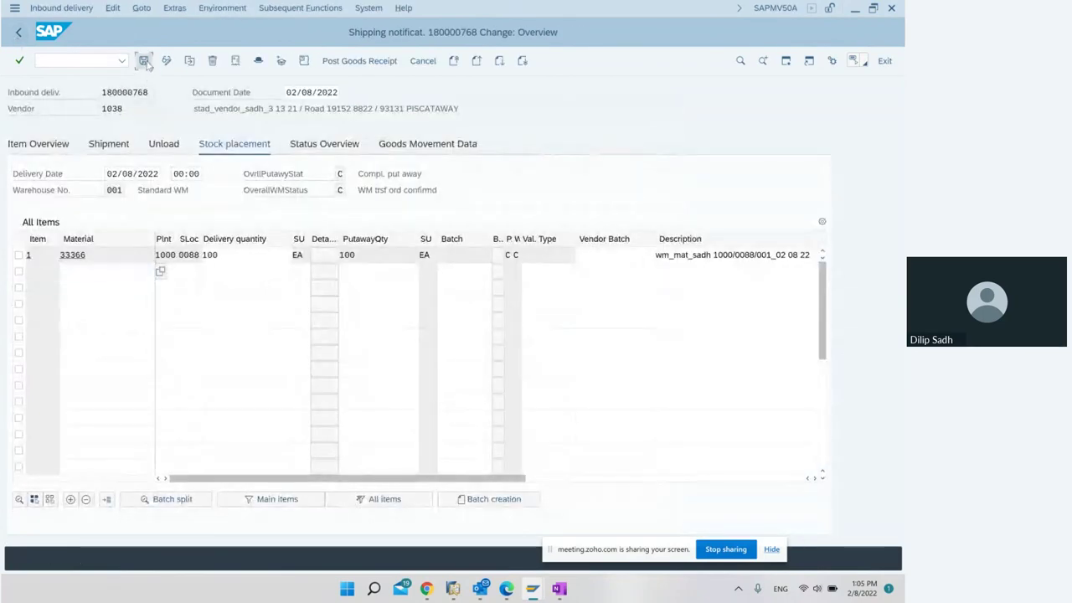
Save the packed inbound delivery, check the Post Goods receipt options in the OneNote class notes, and return to SAP
{"action": "left_click", "coordinate": [143, 60]}
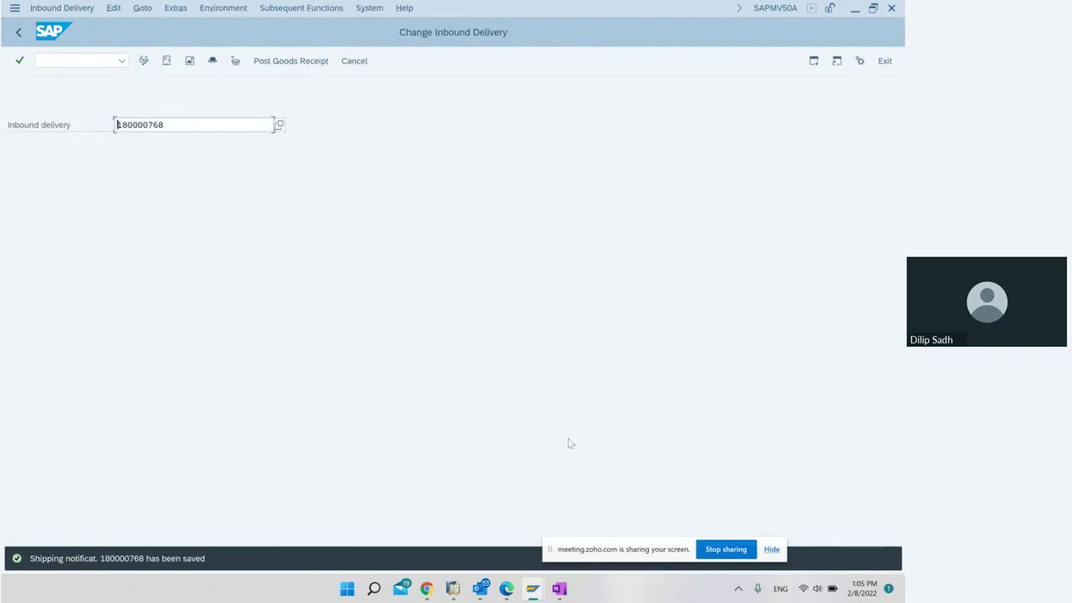
{"action": "left_click", "coordinate": [559, 589]}
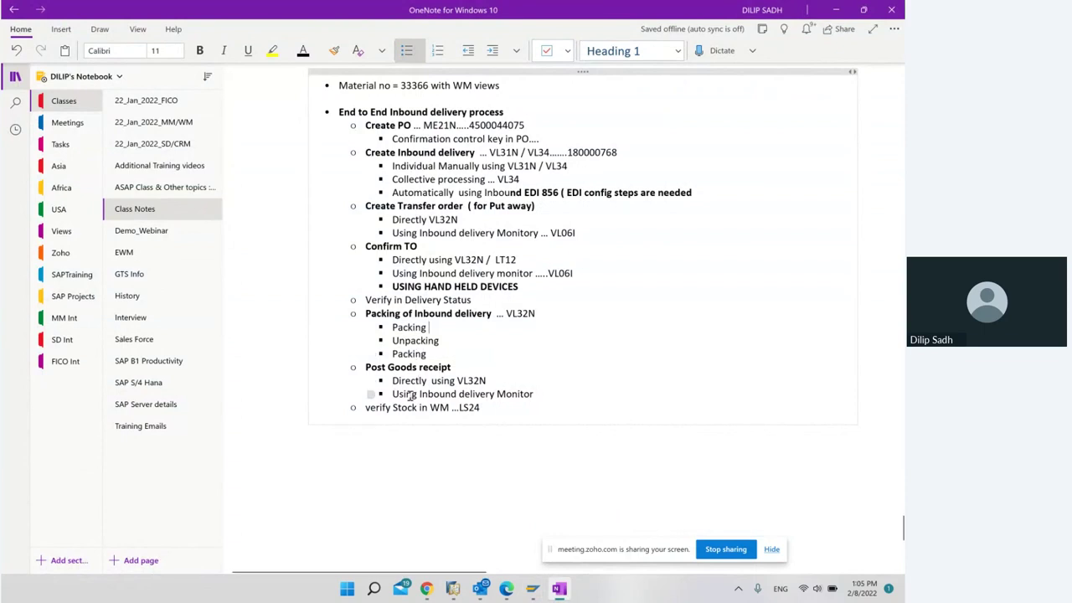
{"action": "left_click_drag", "start_coordinate": [365, 367], "coordinate": [466, 363]}
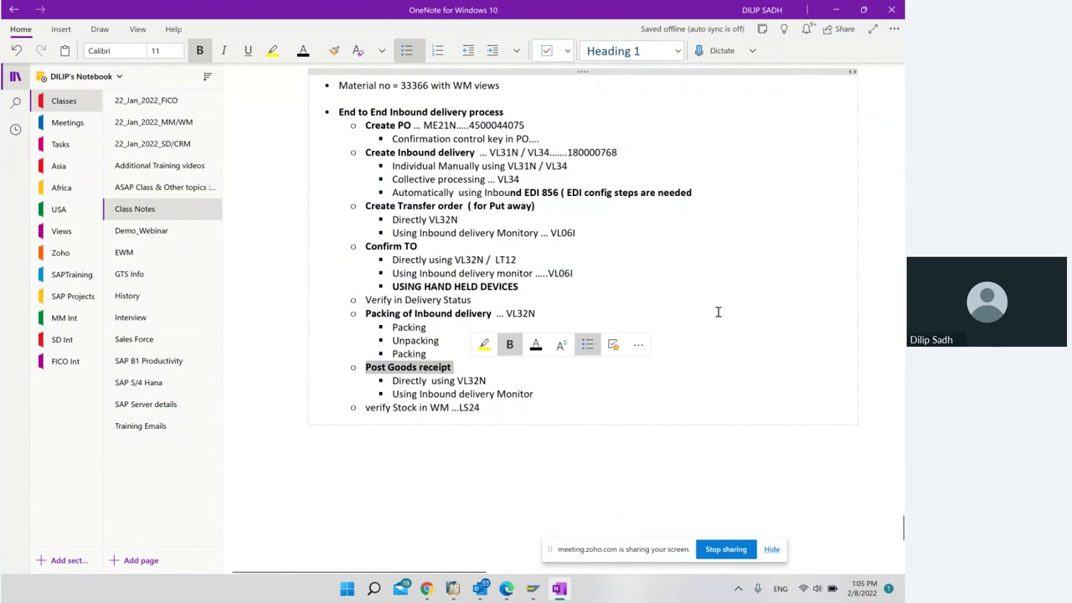
{"action": "left_click_drag", "start_coordinate": [458, 381], "coordinate": [487, 381]}
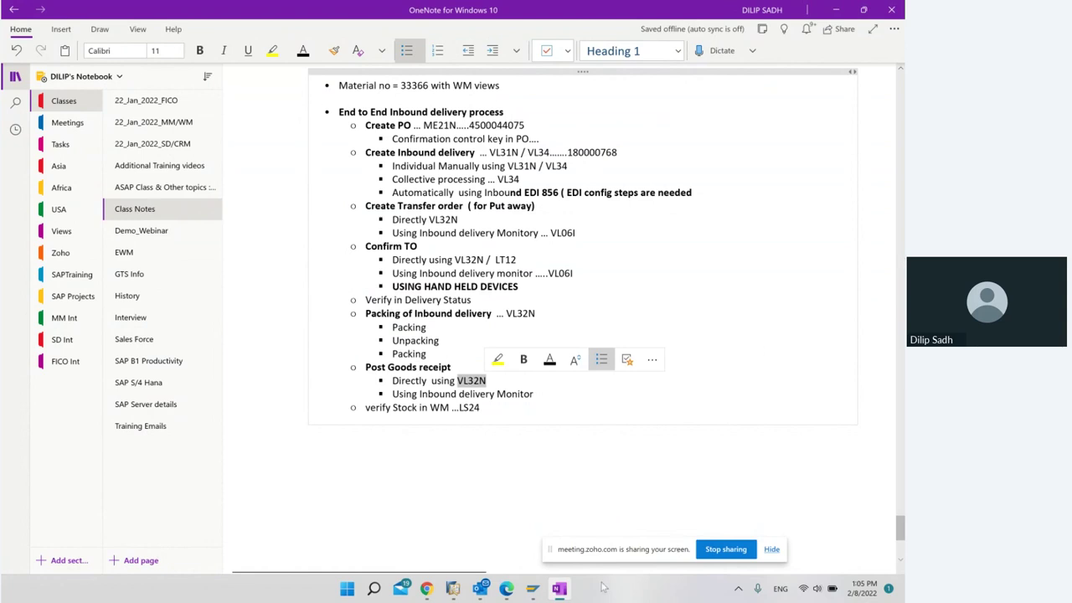
{"action": "mouse_move", "coordinate": [542, 590]}
{"action": "left_click", "coordinate": [588, 512]}
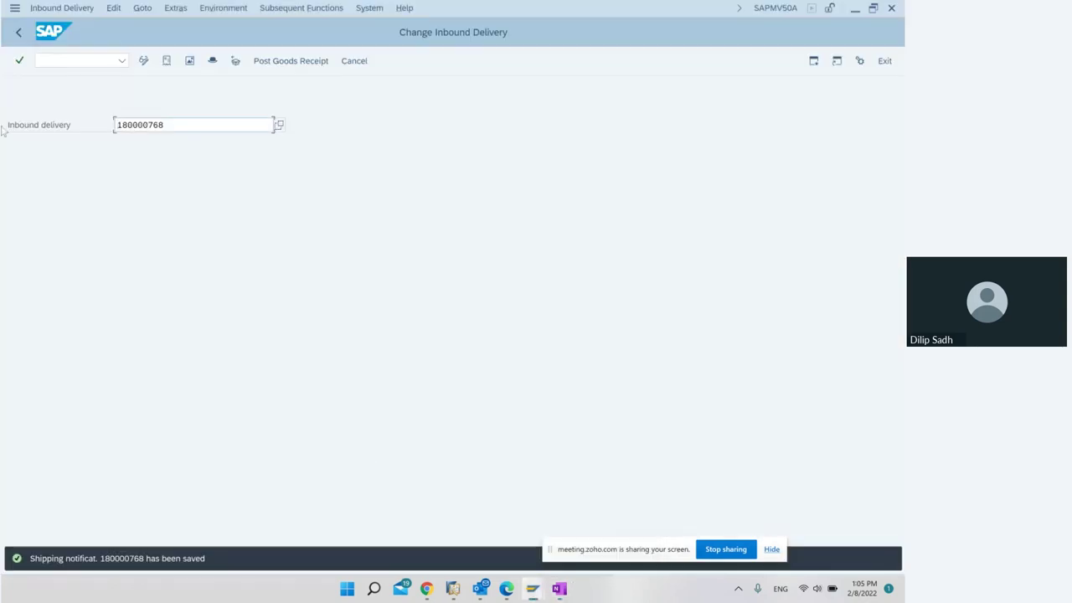
Browse the Post Goods Receipt transactions for inbound deliveries, view the VL32N individual document entry, and return to SAP Easy Access
{"action": "left_click", "coordinate": [19, 32]}
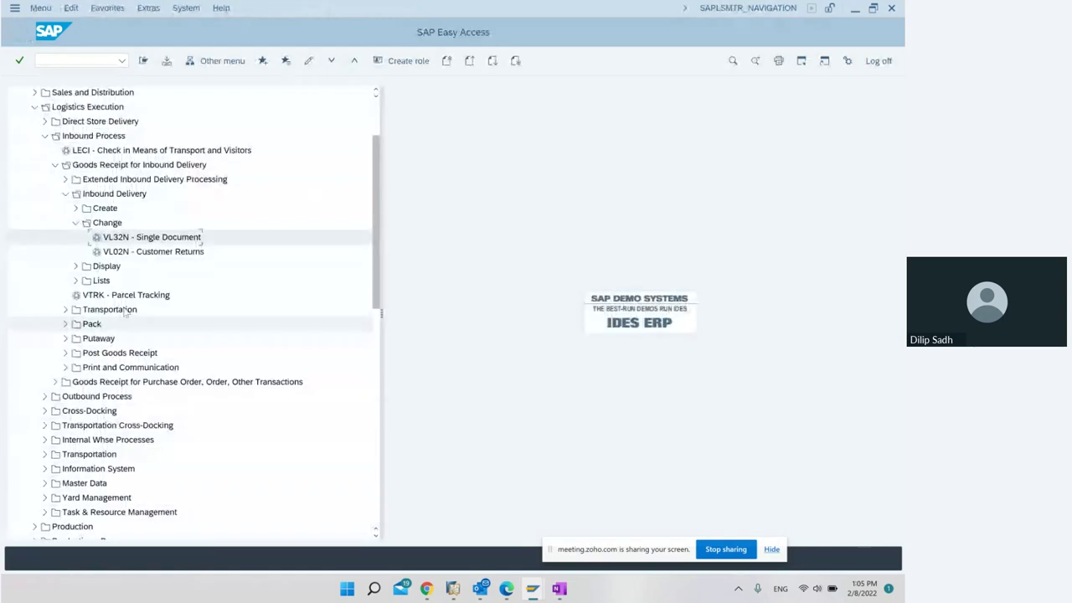
{"action": "left_click", "coordinate": [75, 223]}
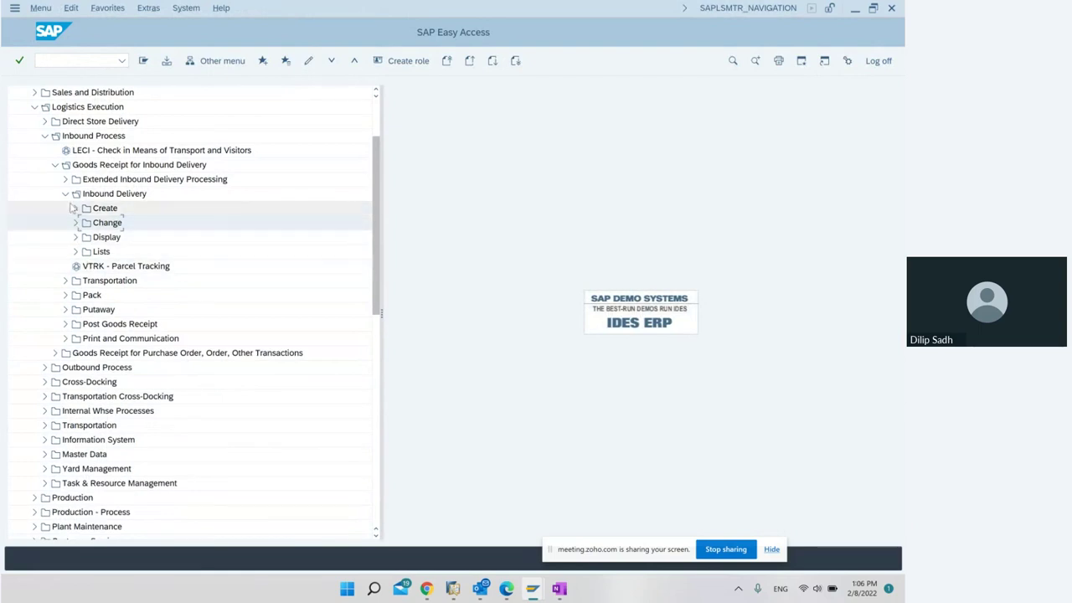
{"action": "left_click", "coordinate": [75, 323]}
{"action": "left_click", "coordinate": [66, 324]}
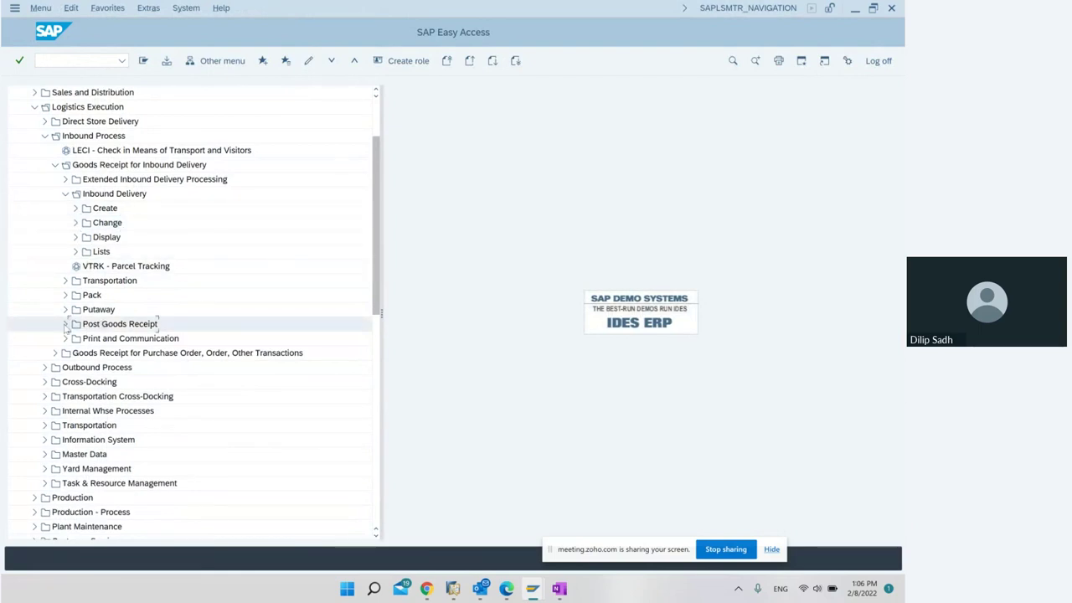
{"action": "scroll", "coordinate": [156, 328], "scroll_direction": "down", "scroll_amount": 1}
{"action": "left_click", "coordinate": [144, 310]}
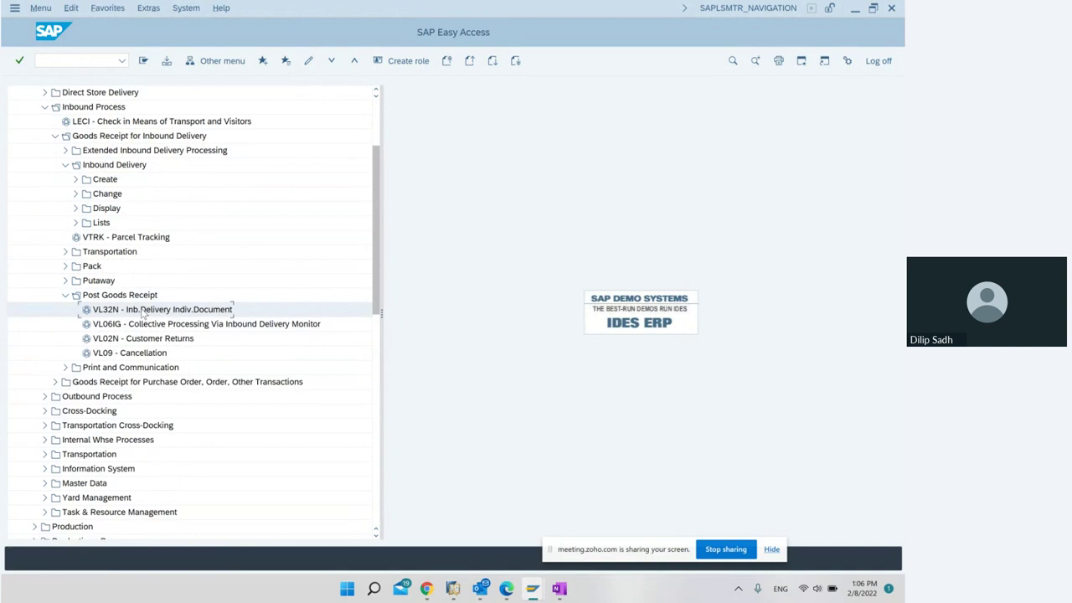
{"action": "double_click", "coordinate": [142, 310]}
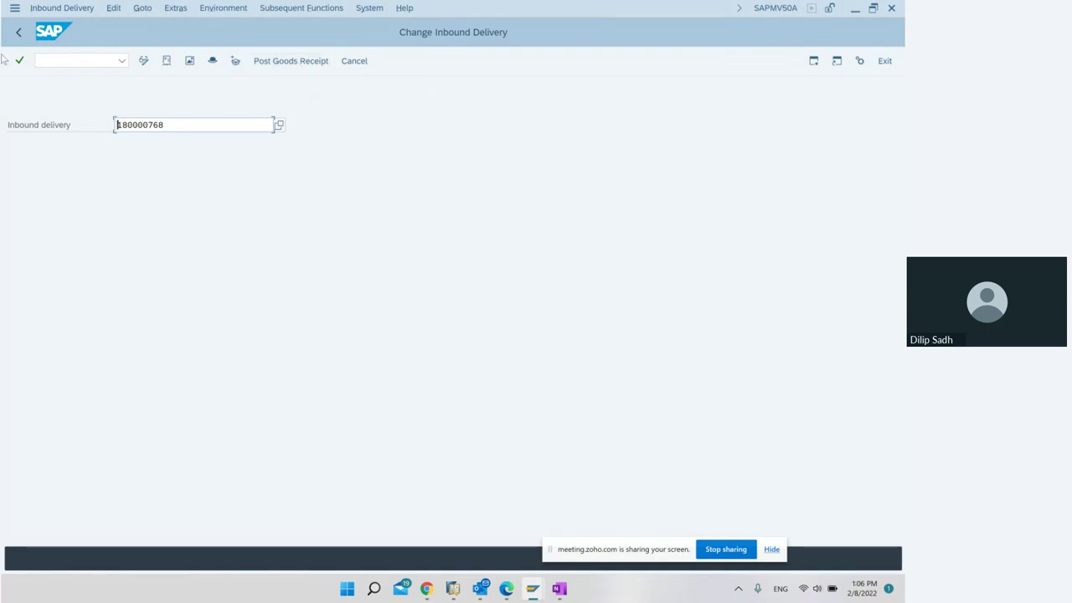
{"action": "left_click", "coordinate": [19, 32]}
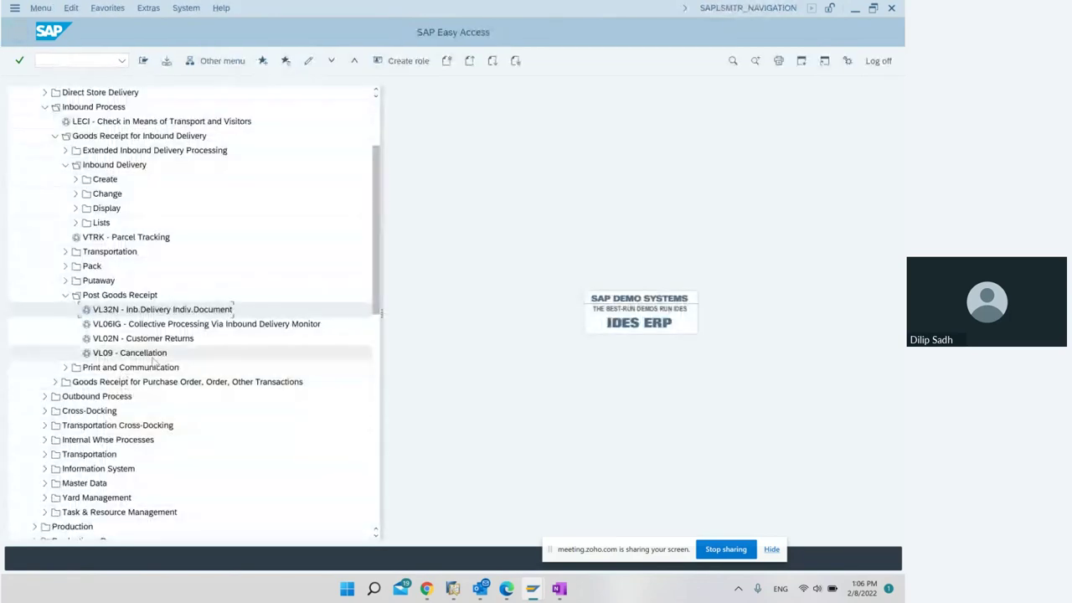
Open collective goods receipt processing VL06IG and list inbound delivery 180000768 for goods receipt
{"action": "left_click", "coordinate": [160, 332]}
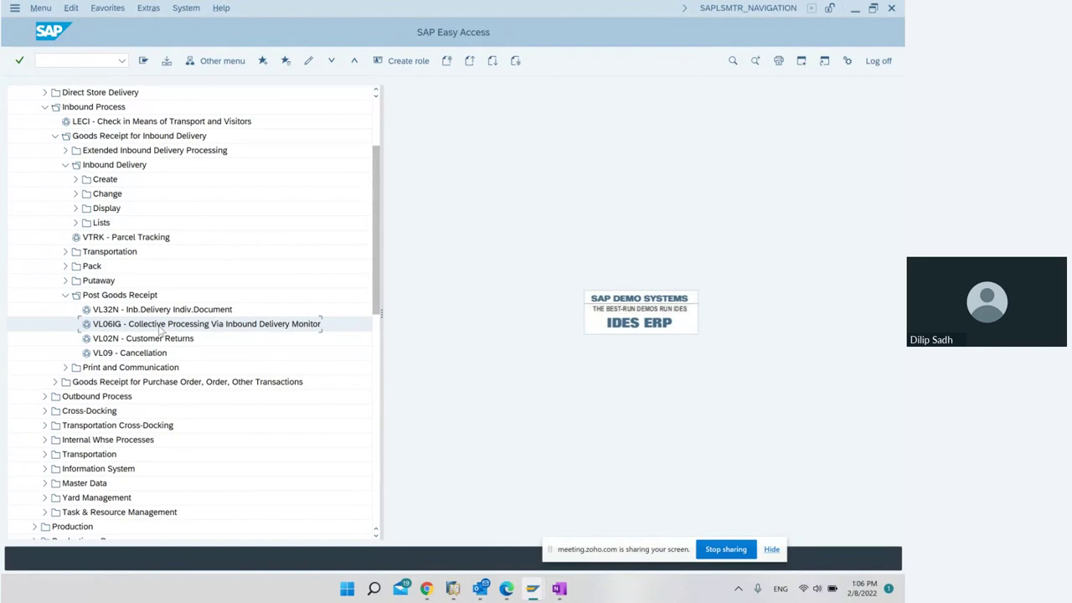
{"action": "double_click", "coordinate": [159, 326]}
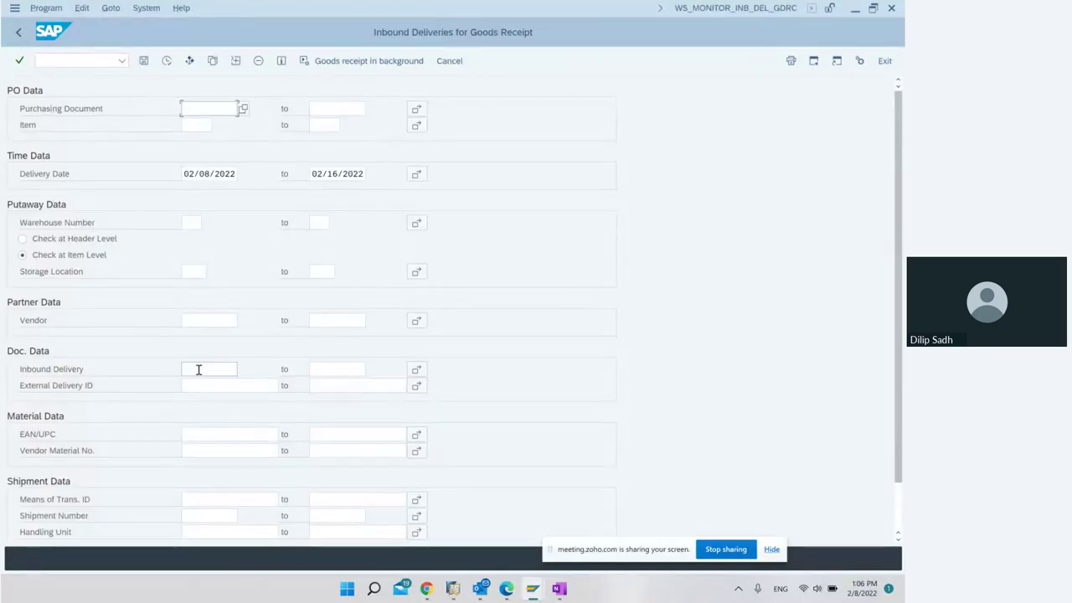
{"action": "left_click", "coordinate": [199, 369]}
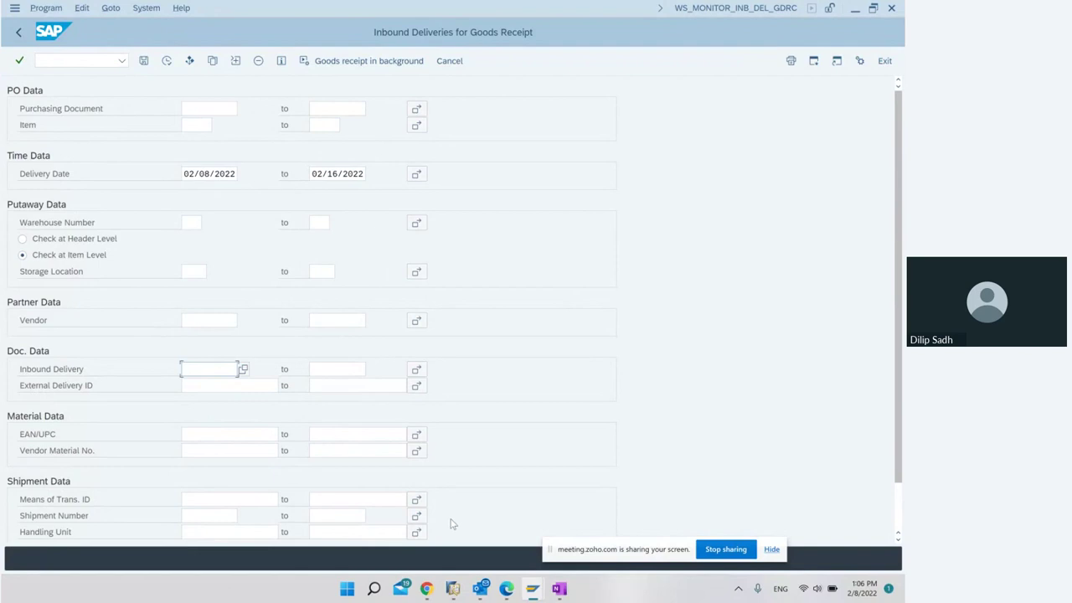
{"action": "type", "text": "180000768"}
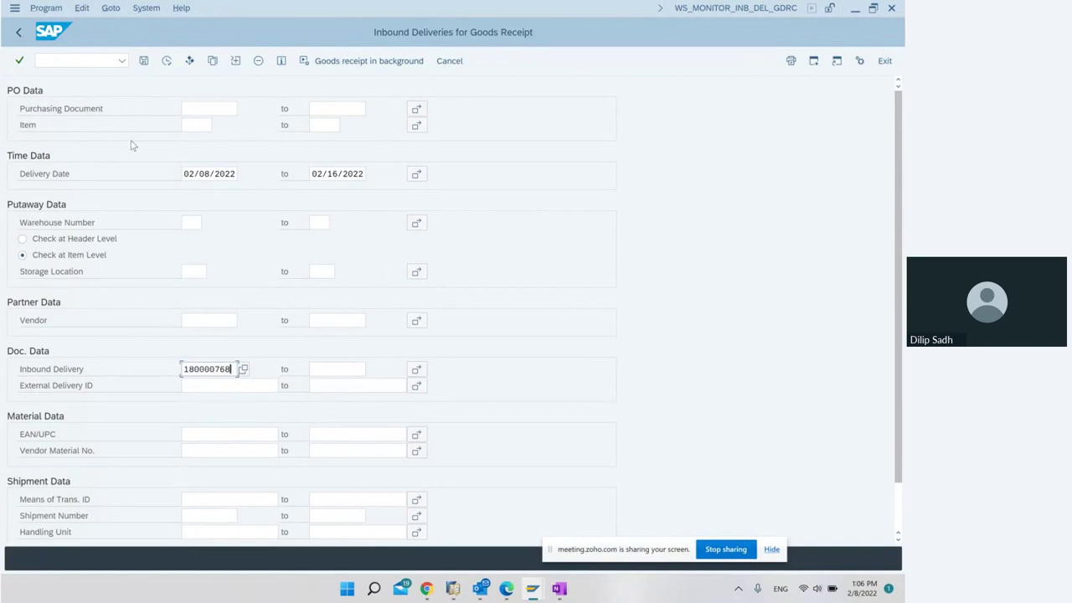
{"action": "left_click", "coordinate": [167, 62]}
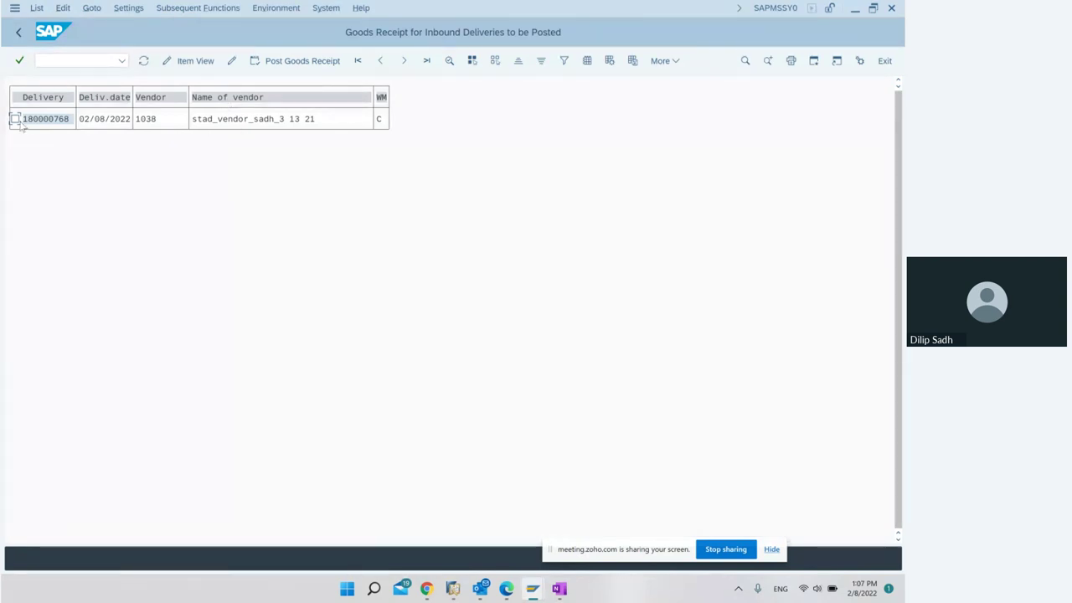
Post the goods receipt for the listed delivery with actual GR date 02/08/2022, and return to SAP Easy Access
{"action": "left_click", "coordinate": [293, 62]}
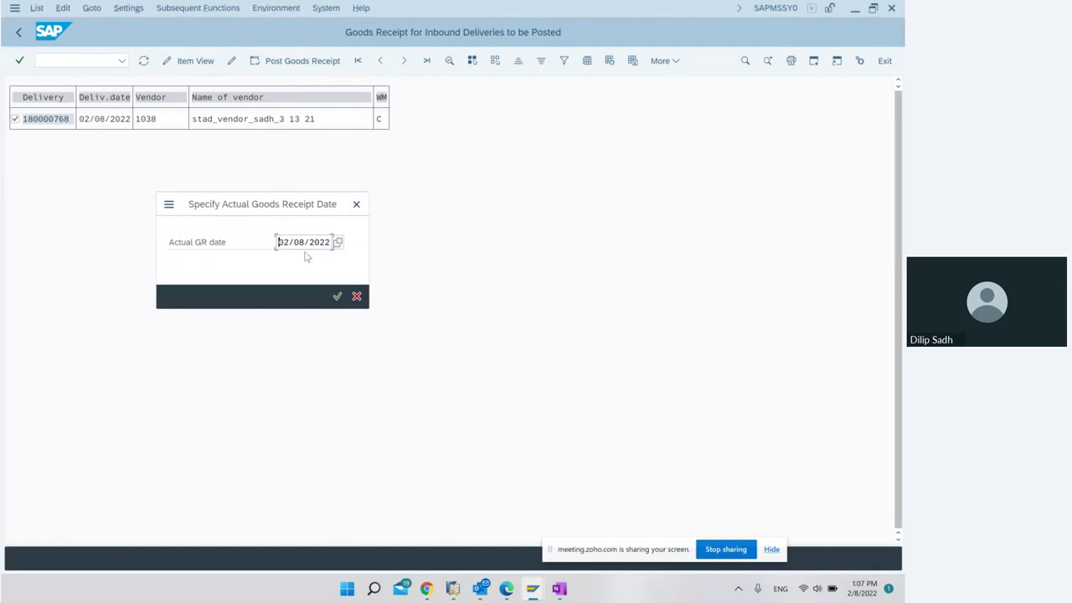
{"action": "left_click", "coordinate": [335, 300]}
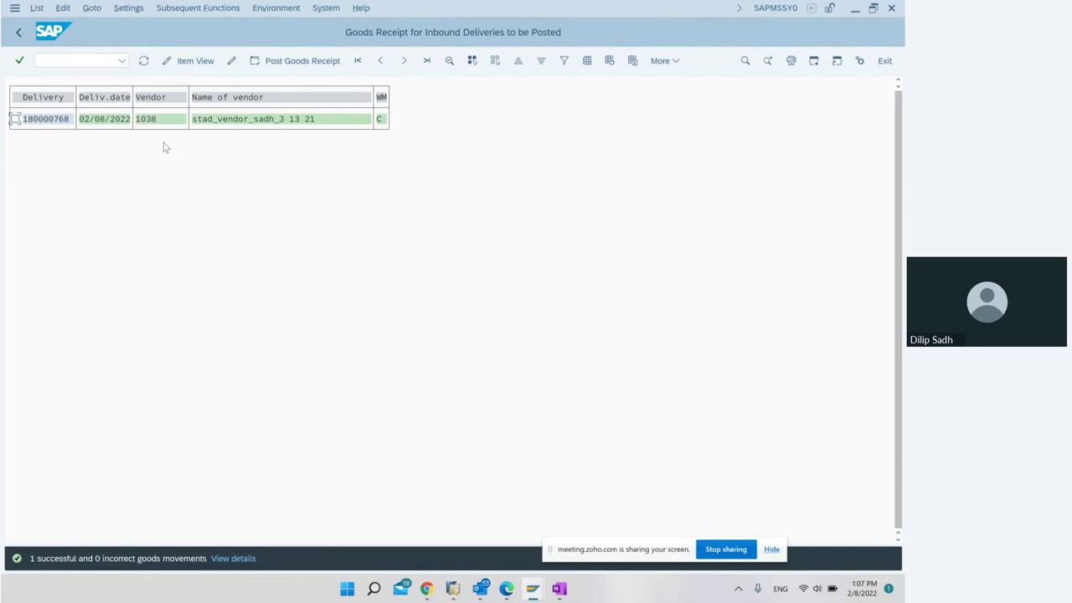
{"action": "left_click", "coordinate": [18, 34]}
{"action": "left_click", "coordinate": [18, 33]}
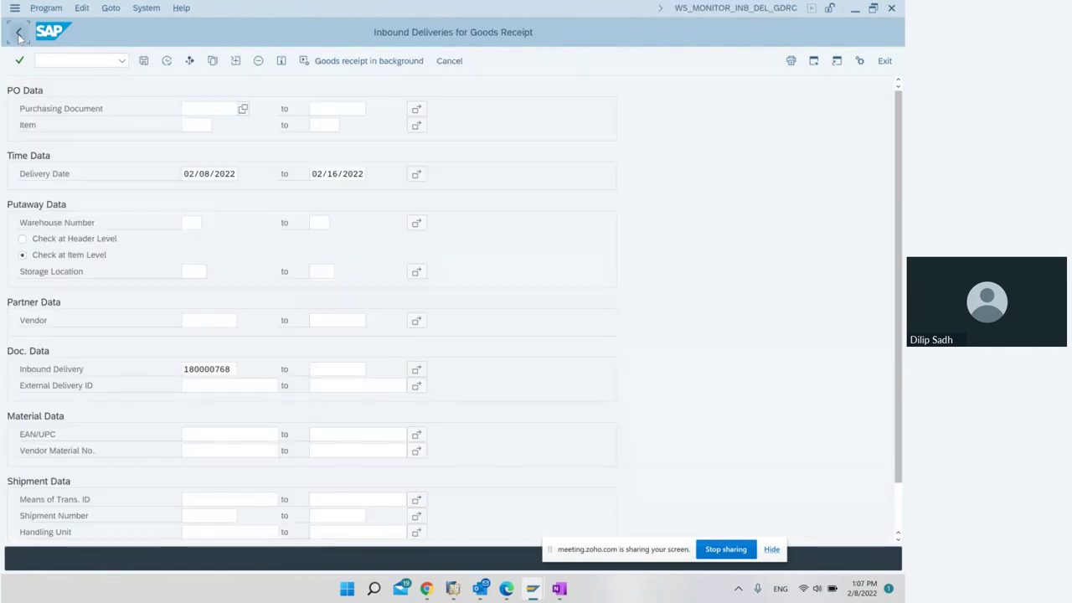
{"action": "left_click", "coordinate": [18, 33]}
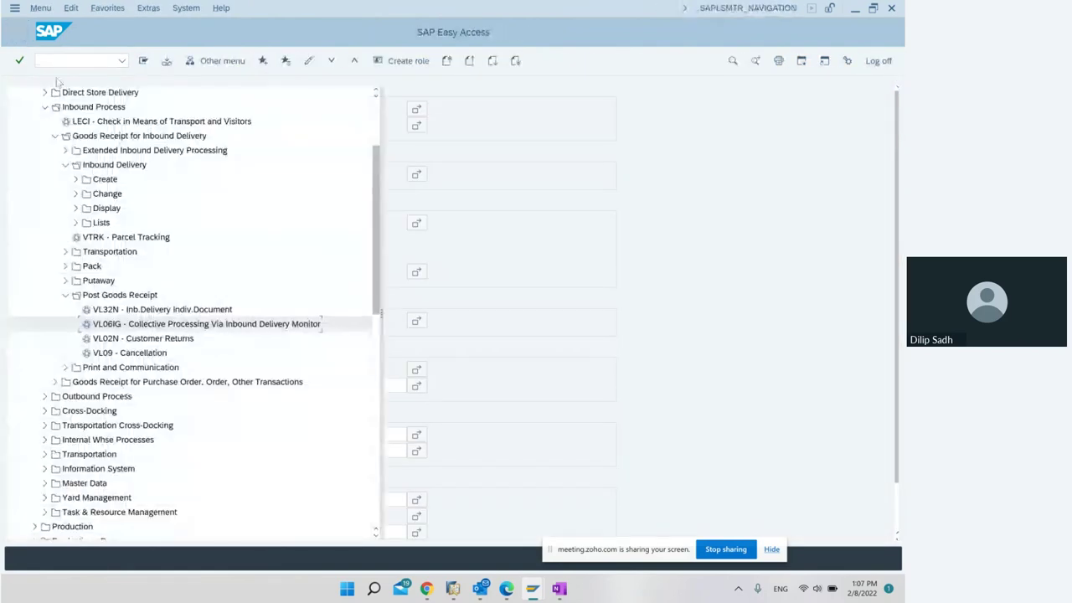
Verify the stock of material 33366 in warehouse 001, plant 1000, with LS24, and compare with the process steps in the class notes
{"action": "left_click", "coordinate": [80, 60]}
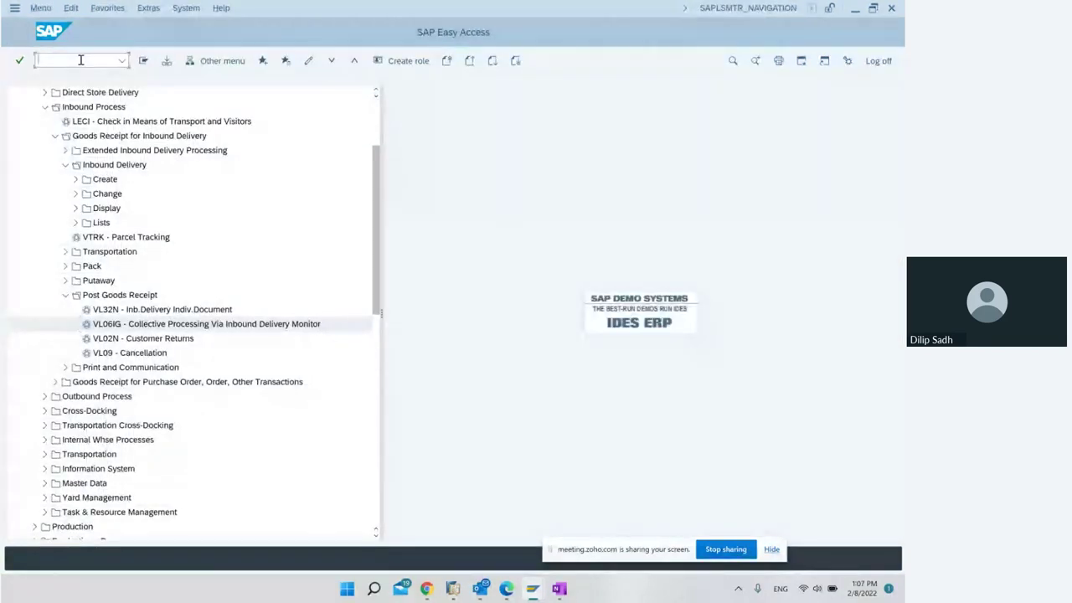
{"action": "type", "text": "ls24"}
{"action": "key", "text": "Return"}
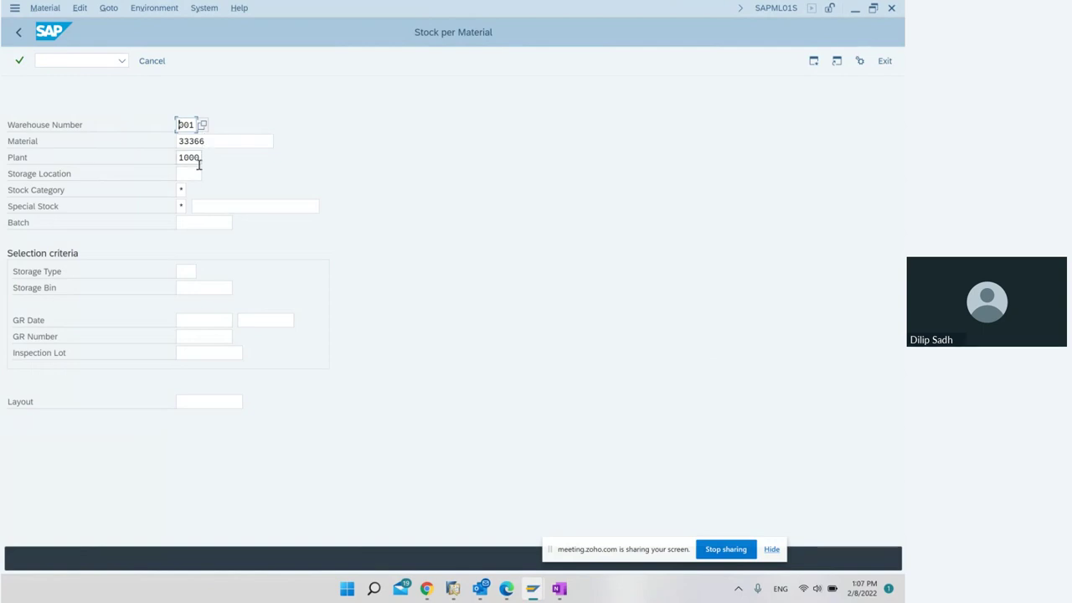
{"action": "key", "text": "F8"}
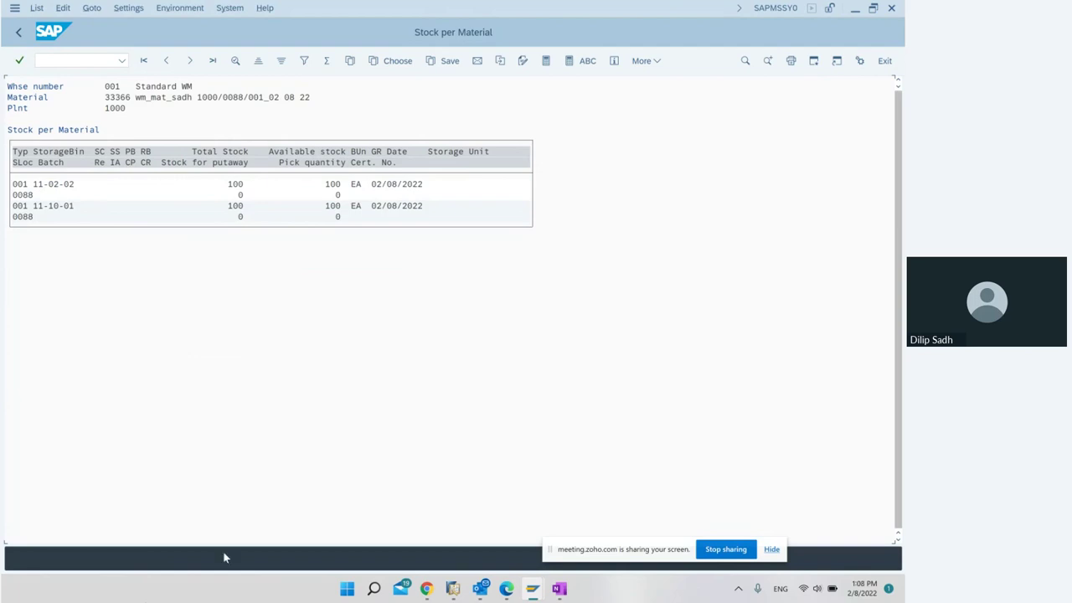
{"action": "left_click", "coordinate": [559, 588]}
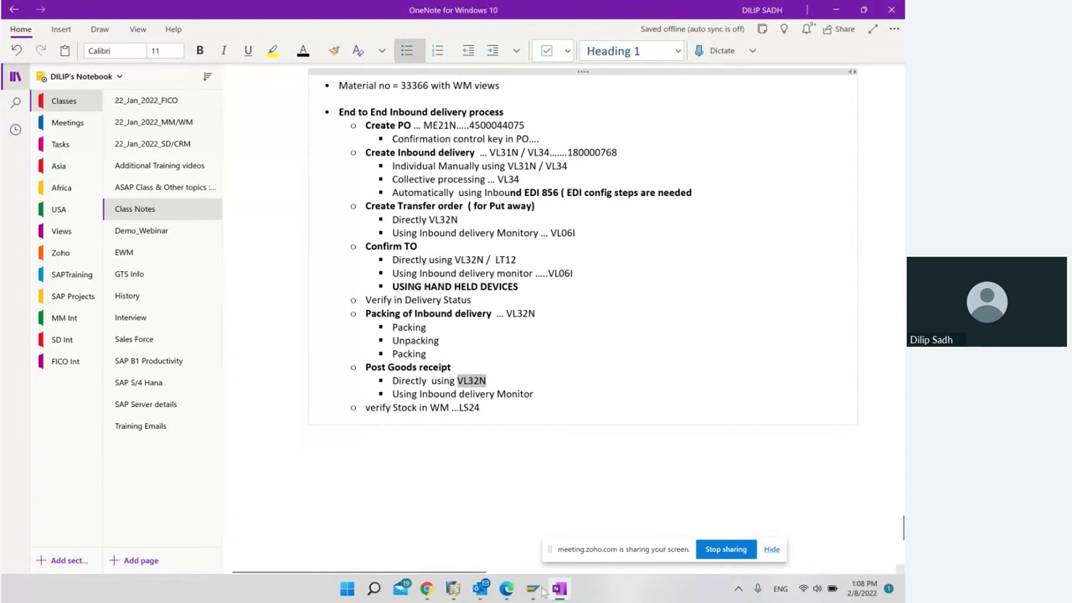
{"action": "mouse_move", "coordinate": [533, 589]}
{"action": "left_click", "coordinate": [562, 502]}
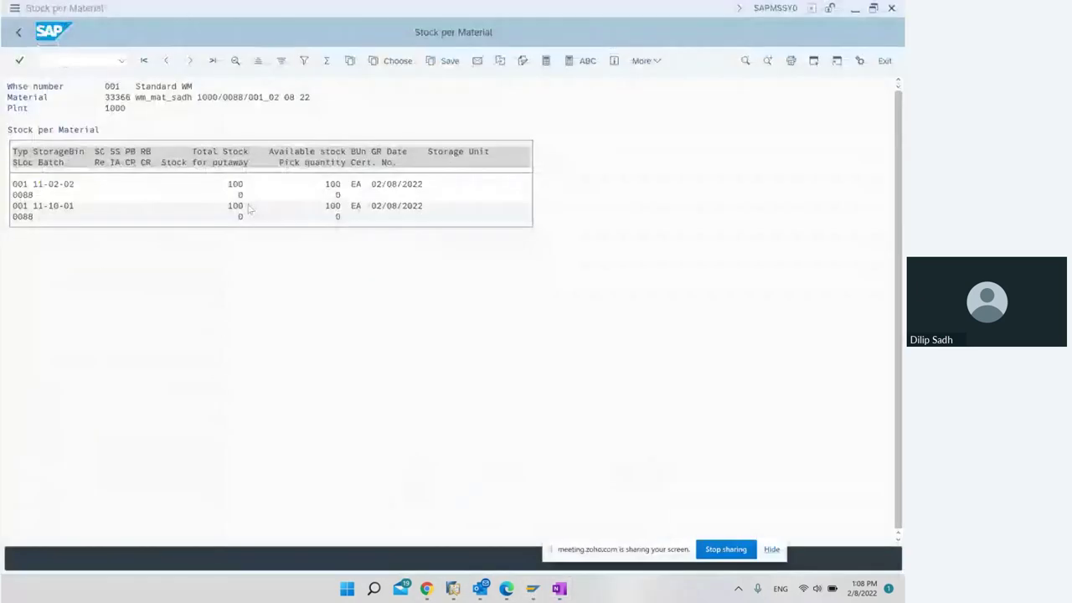
Leave the stock report, open inbound delivery 180000768 with VL32N, and examine its document flow
{"action": "left_click", "coordinate": [20, 33]}
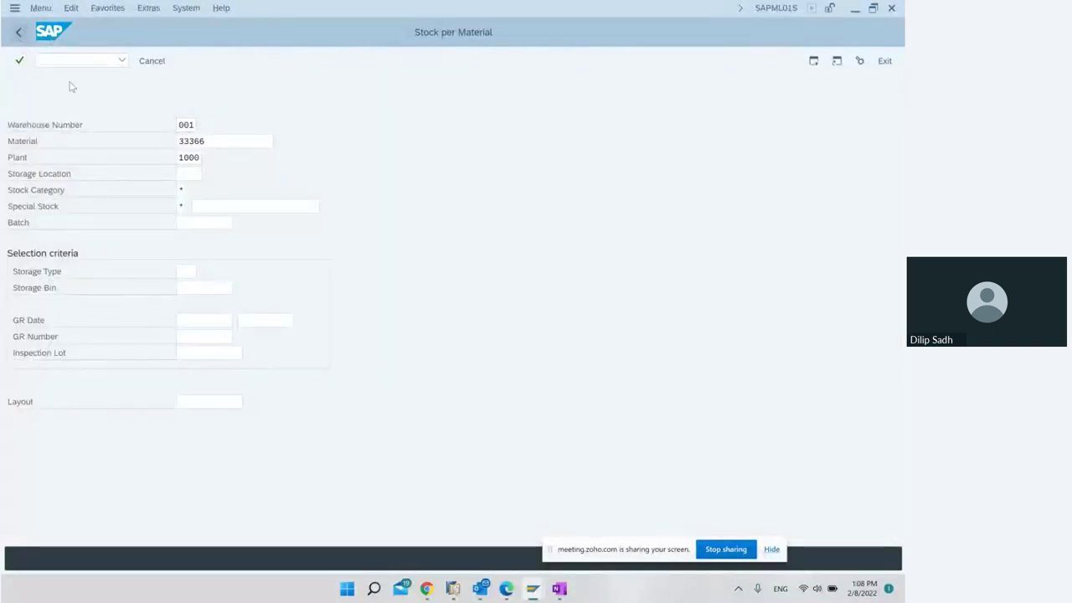
{"action": "left_click", "coordinate": [20, 33]}
{"action": "left_click", "coordinate": [107, 194]}
{"action": "left_click", "coordinate": [122, 211]}
{"action": "double_click", "coordinate": [122, 211]}
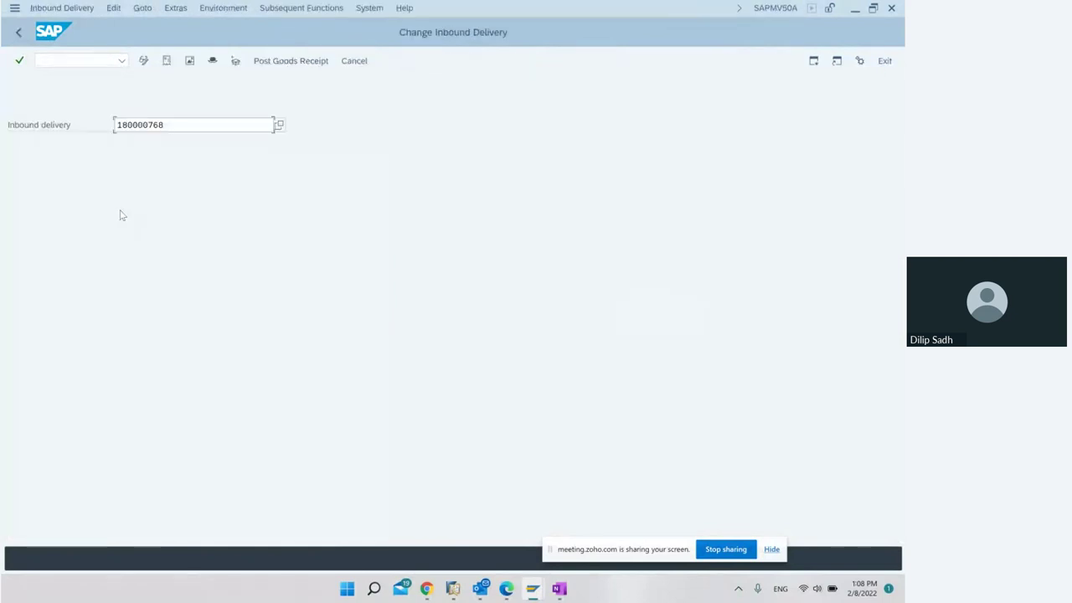
{"action": "left_click", "coordinate": [167, 63]}
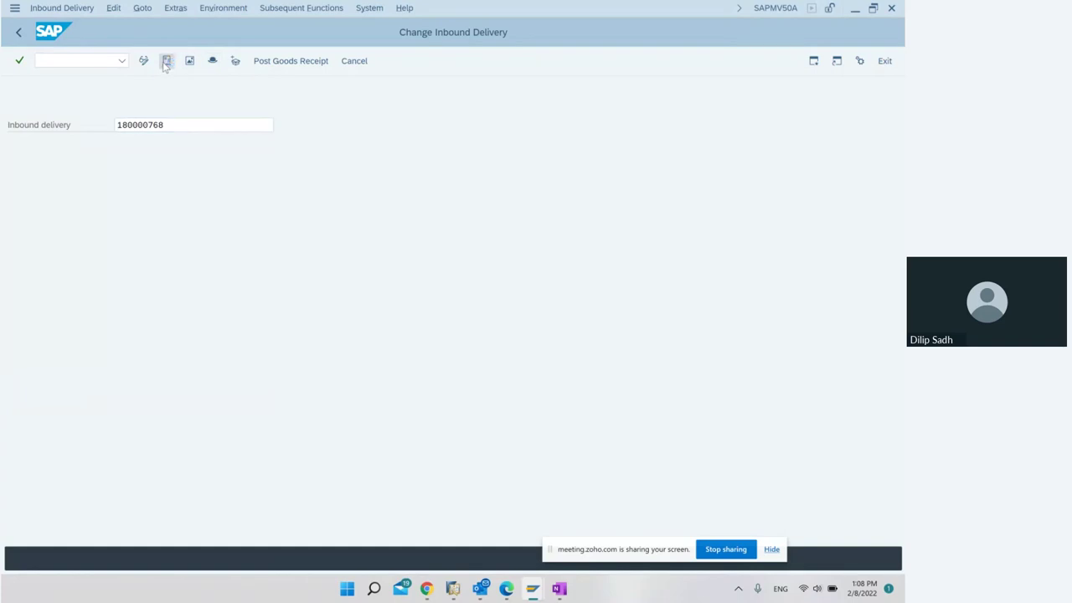
{"action": "left_click", "coordinate": [166, 64]}
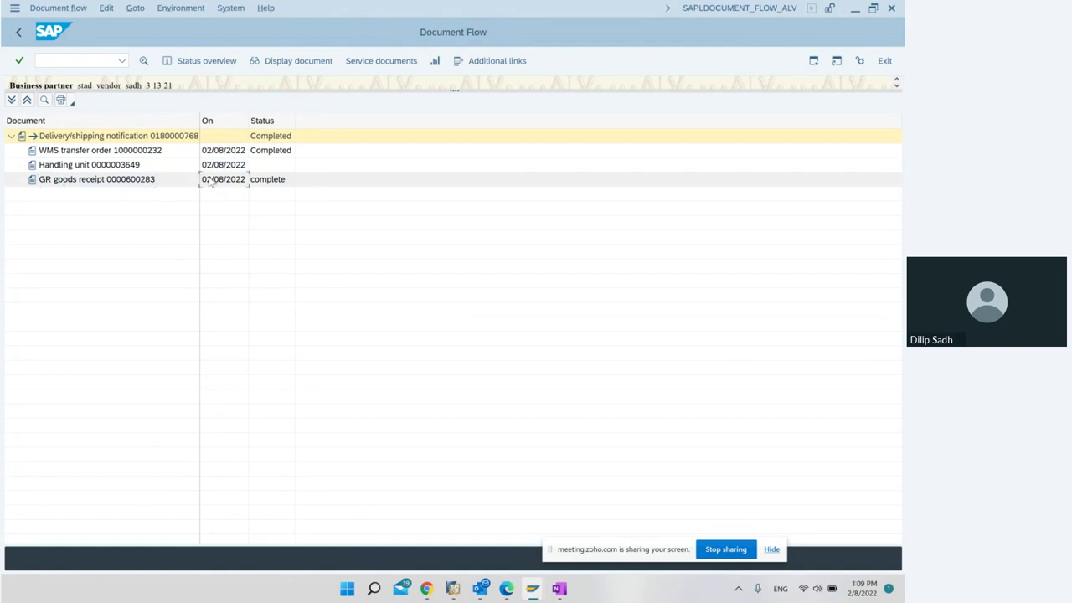
{"action": "left_click", "coordinate": [854, 9]}
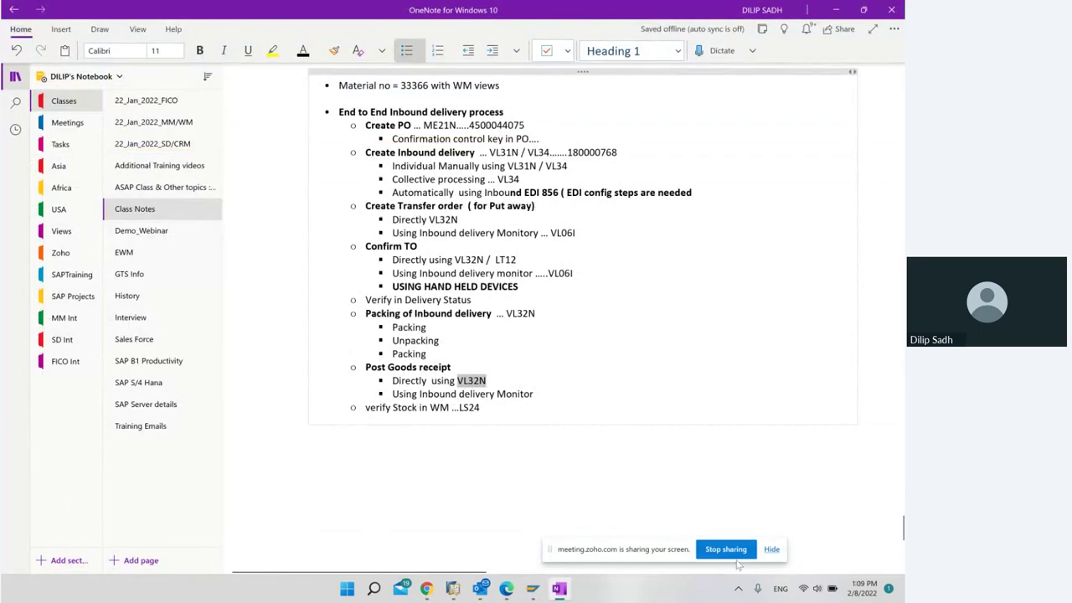
{"action": "left_click", "coordinate": [733, 552]}
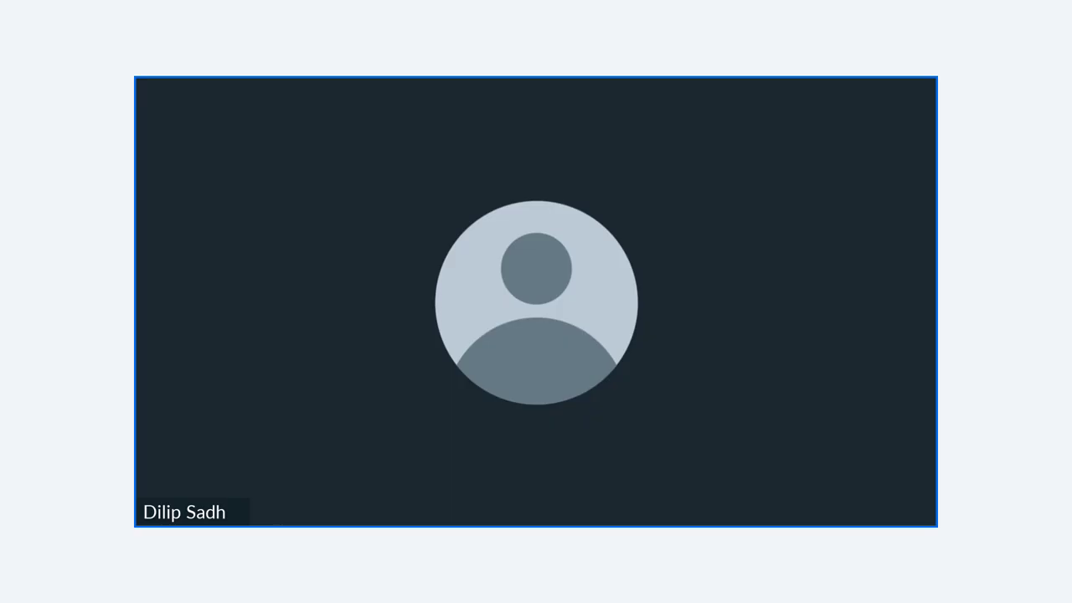